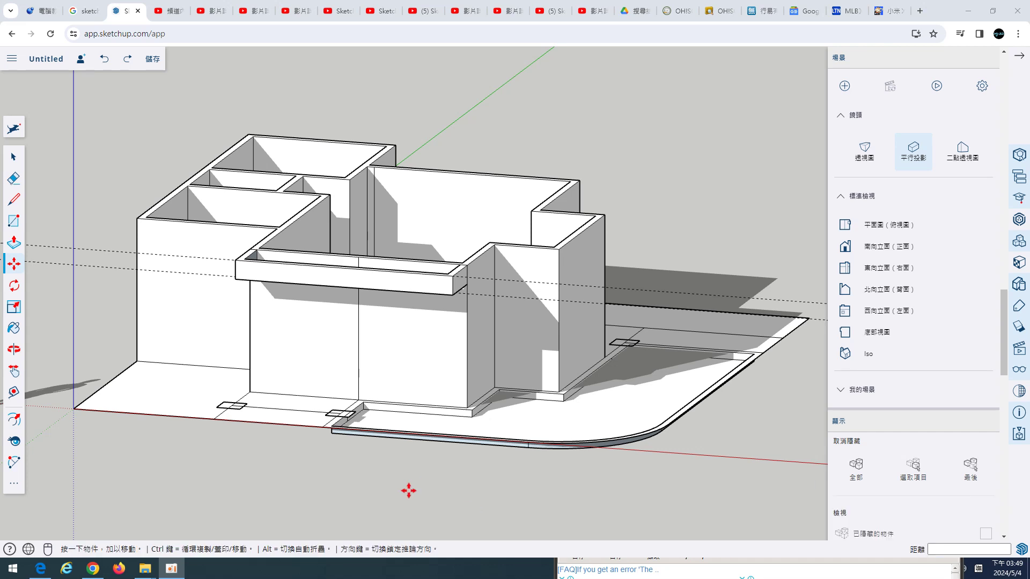
Step: Draw a horizontal line across the front wall just below the header, splitting the wall face
{"action": "middle_click_drag", "start_coordinate": [387, 472], "coordinate": [310, 363]}
{"action": "left_click", "coordinate": [13, 159]}
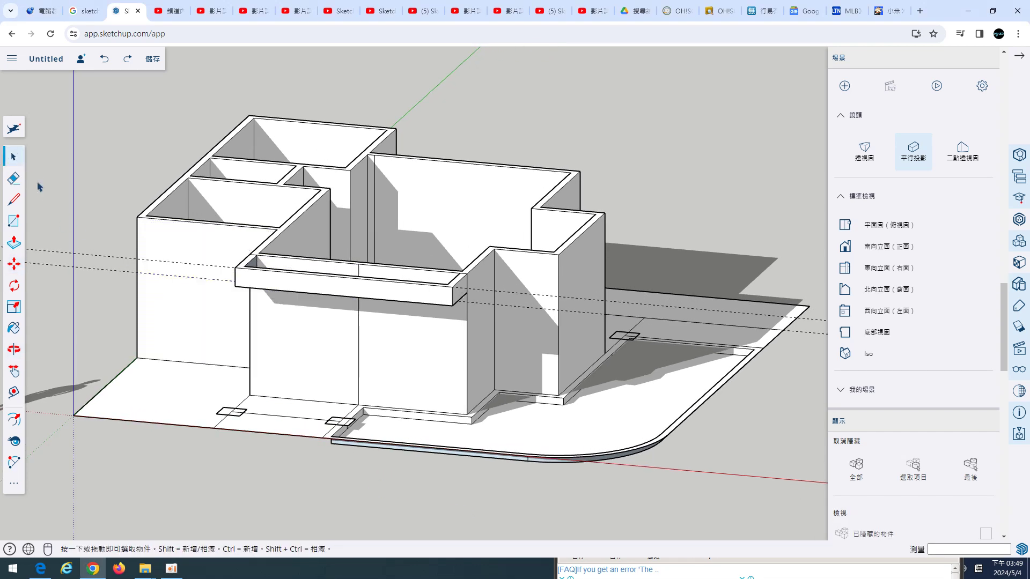
{"action": "middle_click_drag", "start_coordinate": [315, 435], "coordinate": [378, 253]}
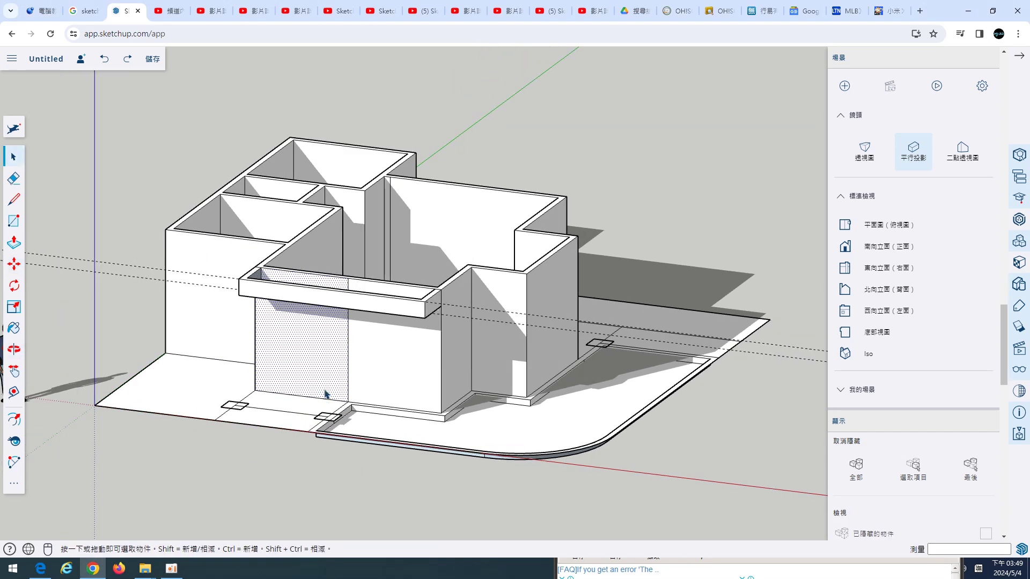
{"action": "scroll", "coordinate": [377, 253], "scroll_direction": "up", "scroll_amount": 3}
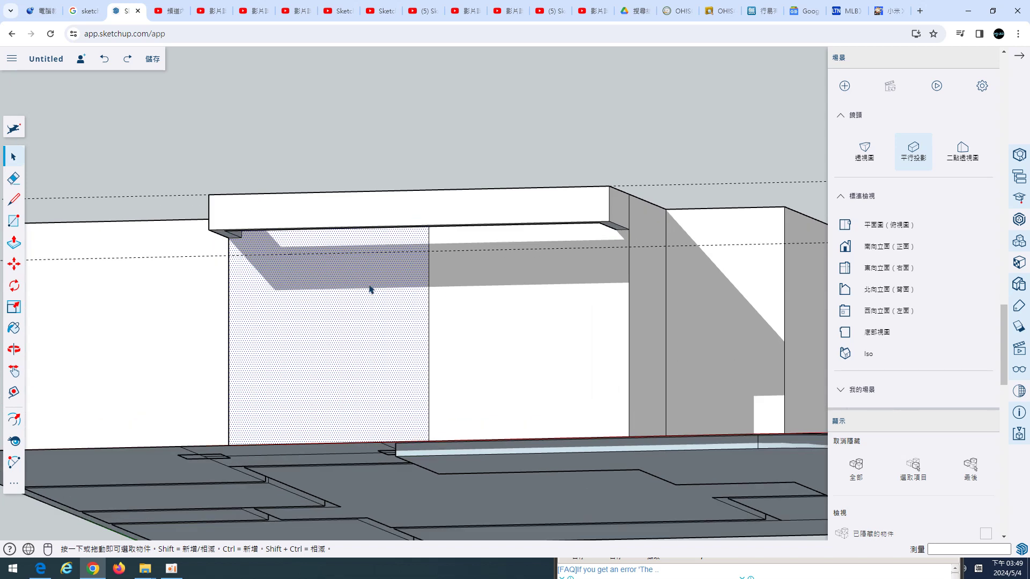
{"action": "left_click", "coordinate": [13, 199]}
{"action": "scroll", "coordinate": [284, 293], "scroll_direction": "up", "scroll_amount": 2}
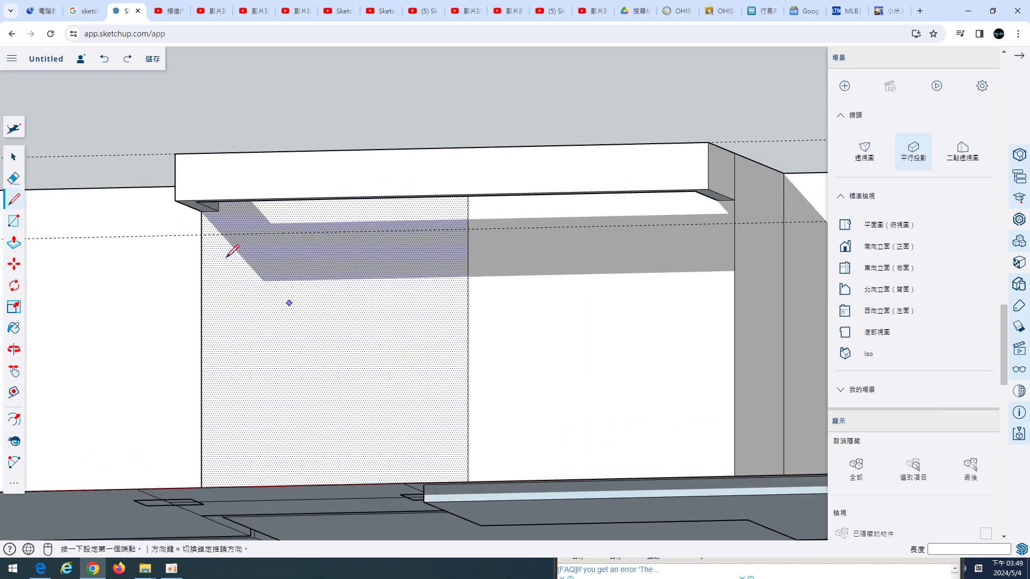
{"action": "left_click", "coordinate": [202, 235]}
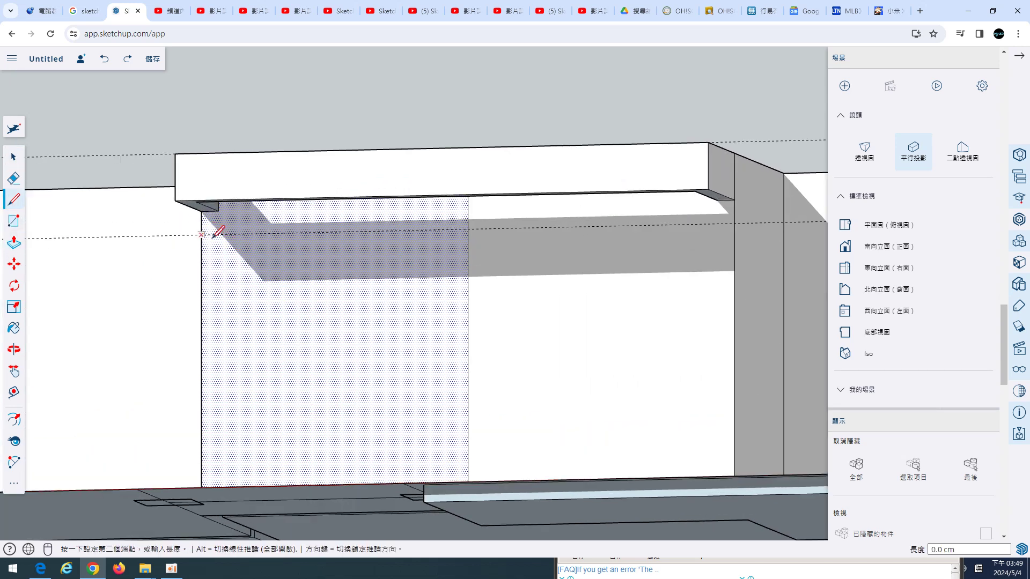
{"action": "left_click", "coordinate": [468, 229]}
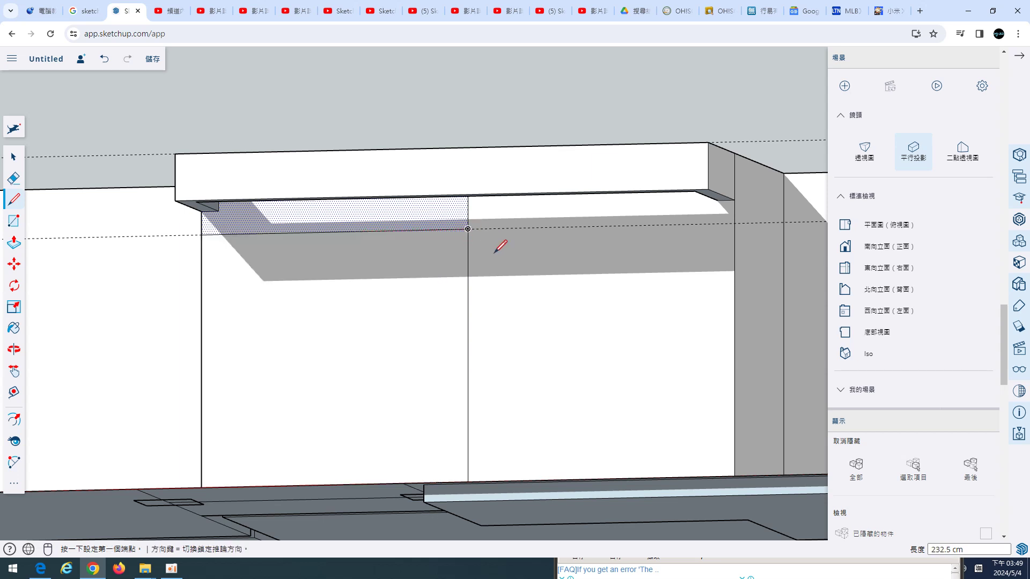
Step: Pull back to an overview of the house and orbit around it in Select mode
{"action": "left_click", "coordinate": [467, 229]}
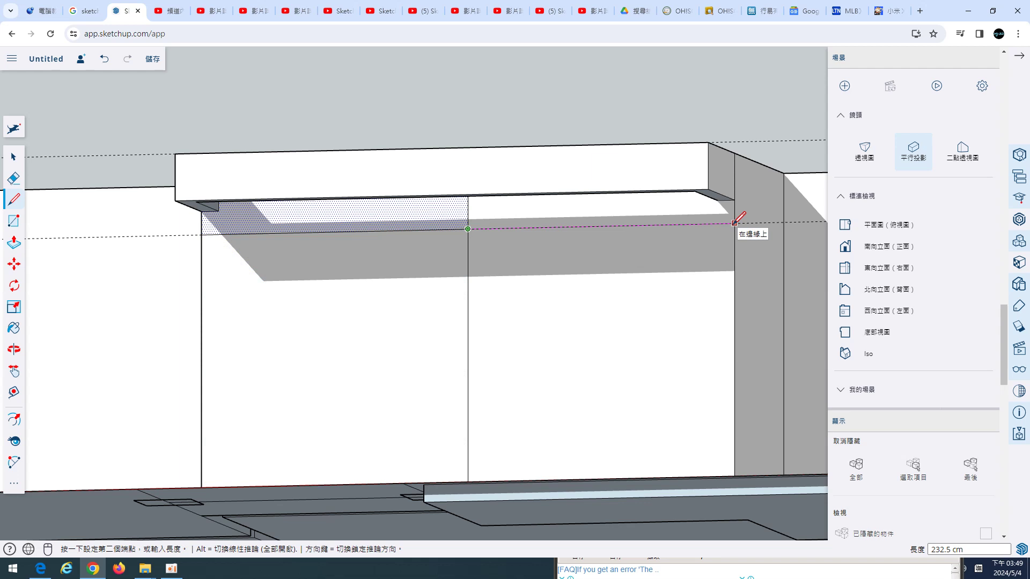
{"action": "scroll", "coordinate": [701, 229], "scroll_direction": "down", "scroll_amount": 5}
{"action": "mouse_move", "coordinate": [693, 271]}
{"action": "middle_mouse_down"}
{"action": "mouse_move", "coordinate": [634, 341]}
{"action": "mouse_move", "coordinate": [594, 344]}
{"action": "middle_mouse_up"}
{"action": "left_click", "coordinate": [13, 157]}
{"action": "middle_click_drag", "start_coordinate": [517, 356], "coordinate": [506, 356]}
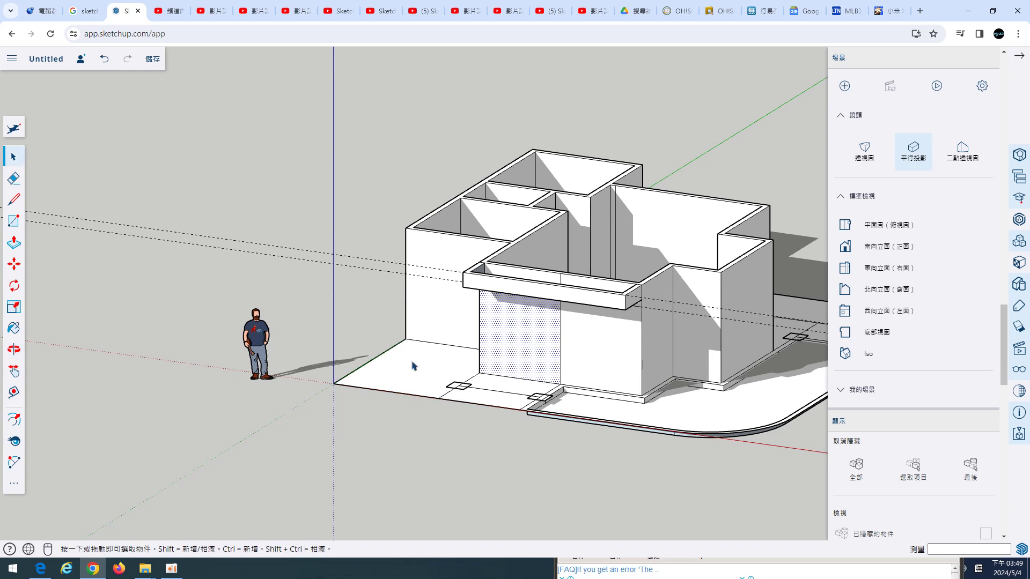
Step: Copy the lower front wall face out to the right of the house as a freestanding panel
{"action": "left_click", "coordinate": [20, 268]}
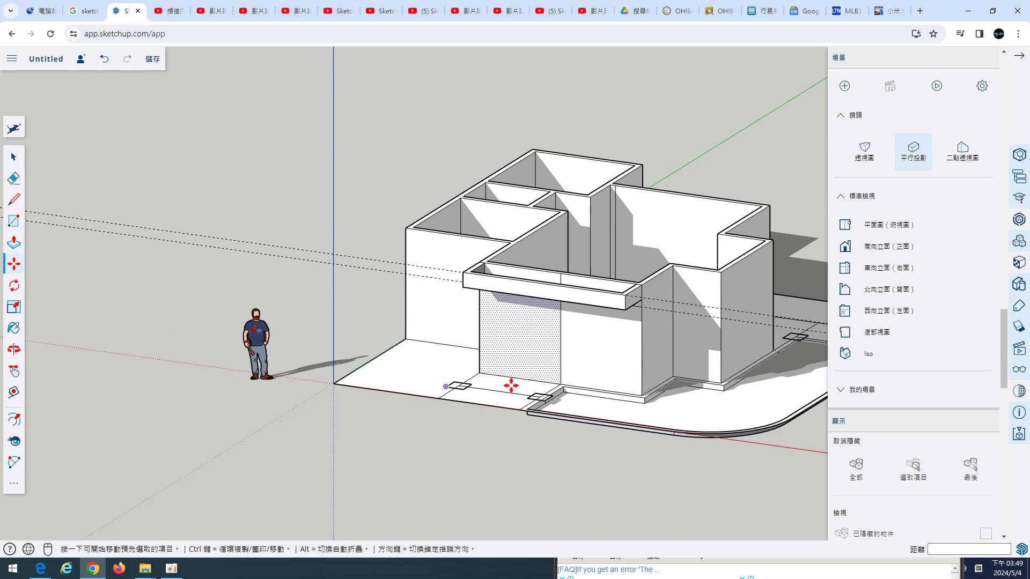
{"action": "scroll", "coordinate": [534, 361], "scroll_direction": "down", "scroll_amount": 2}
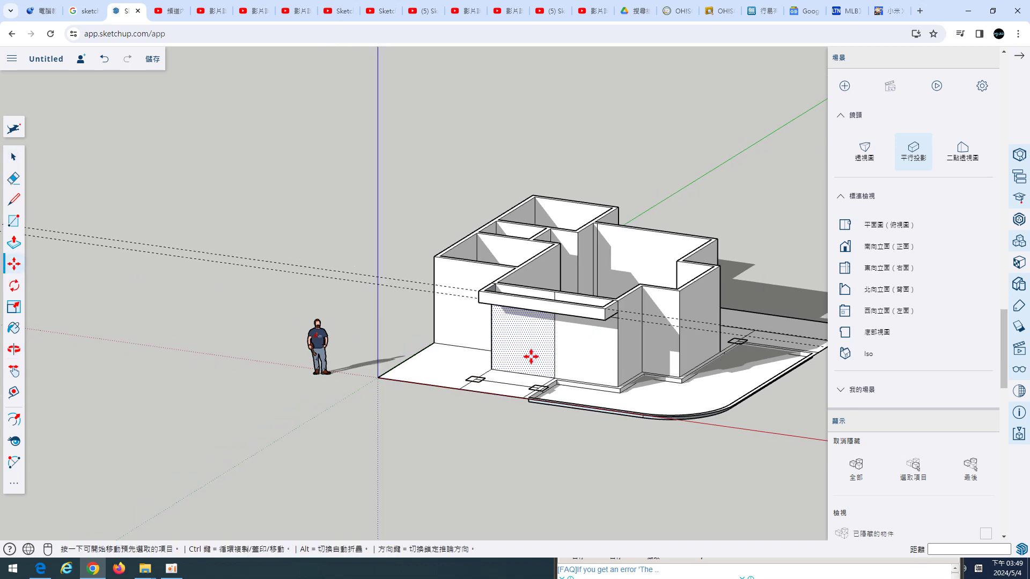
{"action": "left_click", "coordinate": [535, 360]}
{"action": "scroll", "coordinate": [532, 358], "scroll_direction": "down", "scroll_amount": 1}
{"action": "key", "text": "ctrl"}
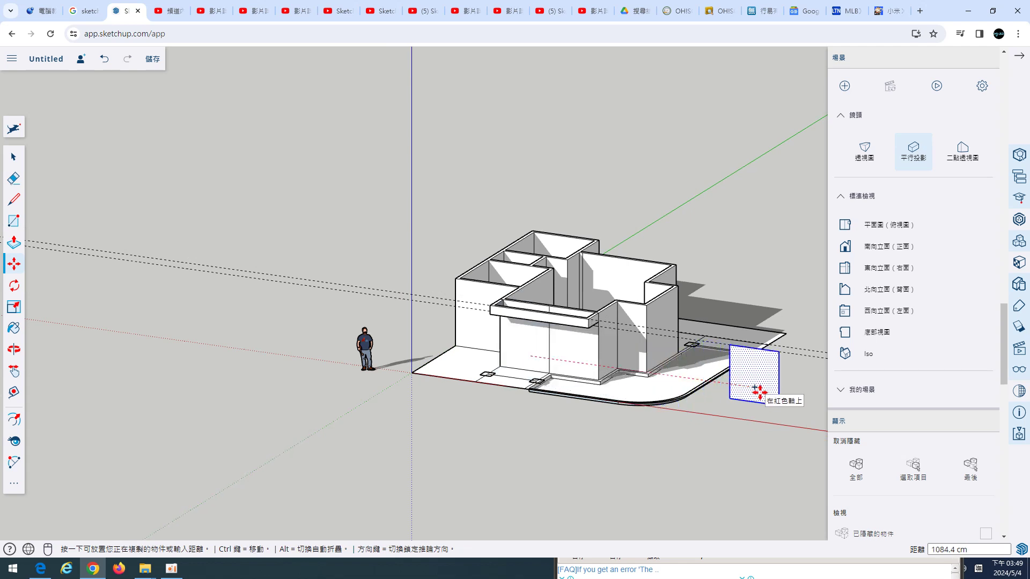
{"action": "left_click", "coordinate": [762, 394]}
{"action": "scroll", "coordinate": [769, 394], "scroll_direction": "up", "scroll_amount": 1}
{"action": "scroll", "coordinate": [593, 391], "scroll_direction": "up", "scroll_amount": 2}
{"action": "scroll", "coordinate": [592, 390], "scroll_direction": "up", "scroll_amount": 2}
{"action": "scroll", "coordinate": [591, 388], "scroll_direction": "up", "scroll_amount": 2}
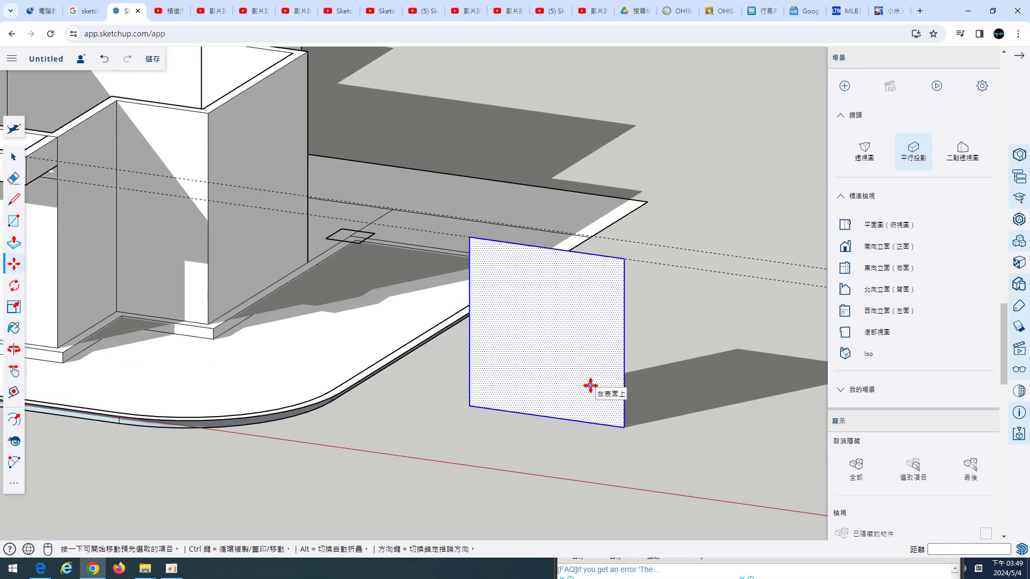
Step: Select the copied panel with its edges and copy it again to stand beside it
{"action": "left_click", "coordinate": [13, 157]}
{"action": "left_click", "coordinate": [439, 398]}
{"action": "scroll", "coordinate": [440, 398], "scroll_direction": "down", "scroll_amount": 2}
{"action": "left_click", "coordinate": [530, 382]}
{"action": "double_click", "coordinate": [529, 383]}
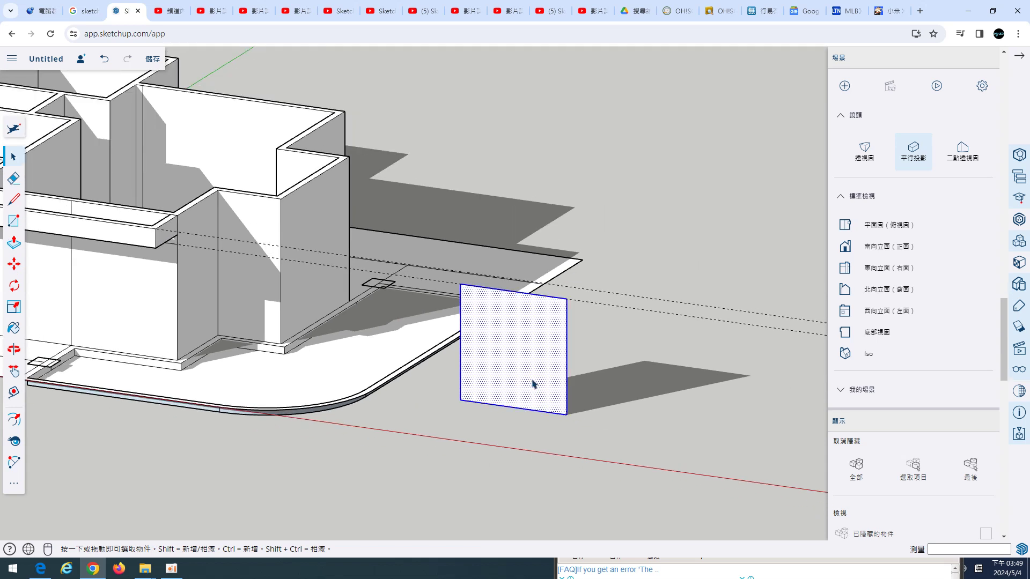
{"action": "left_click", "coordinate": [13, 264]}
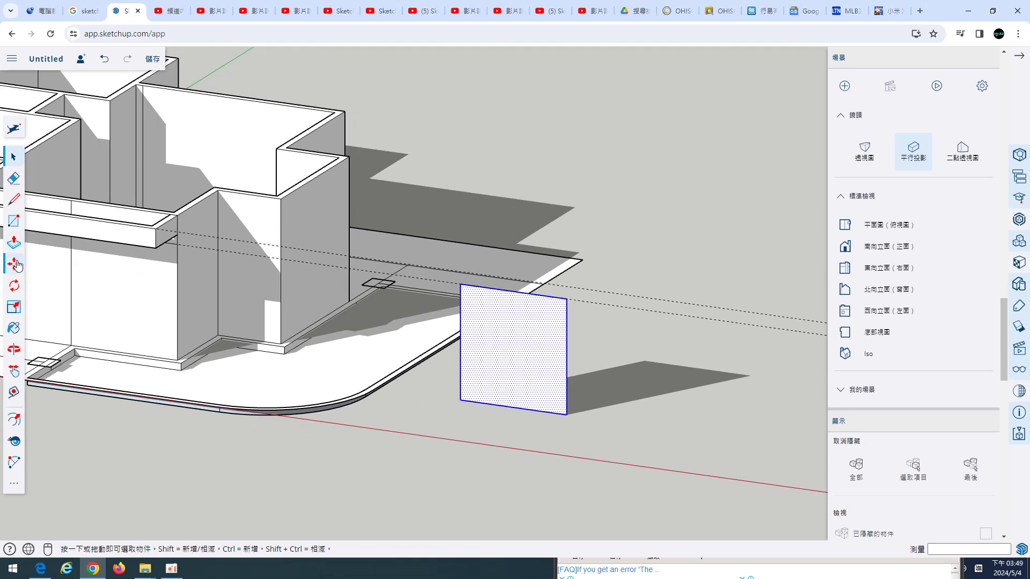
{"action": "left_click", "coordinate": [502, 376]}
{"action": "key", "text": "ctrl"}
{"action": "left_click", "coordinate": [655, 397]}
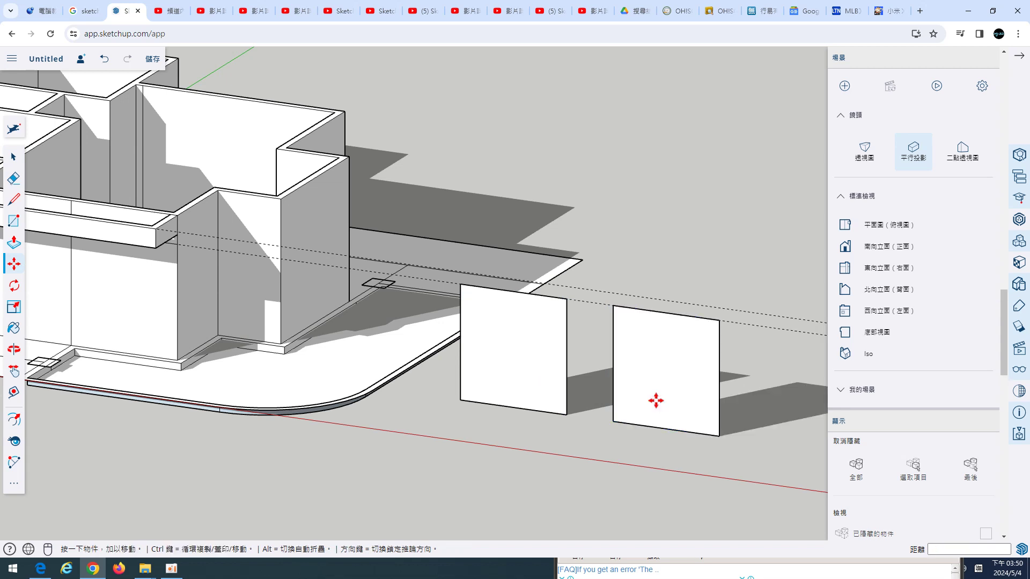
{"action": "scroll", "coordinate": [656, 398], "scroll_direction": "up", "scroll_amount": 3}
{"action": "left_click", "coordinate": [13, 157]}
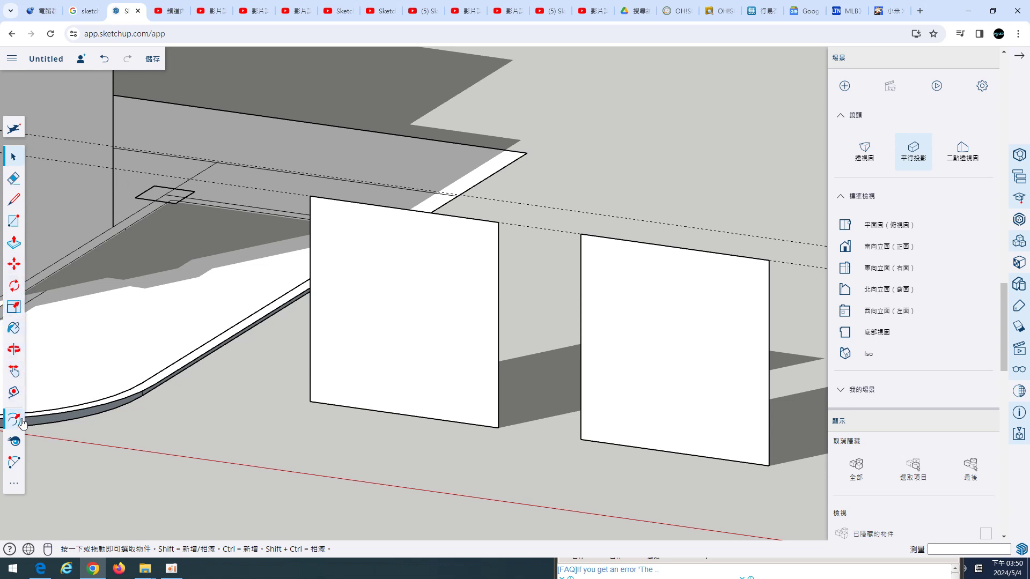
{"action": "left_click", "coordinate": [13, 484]}
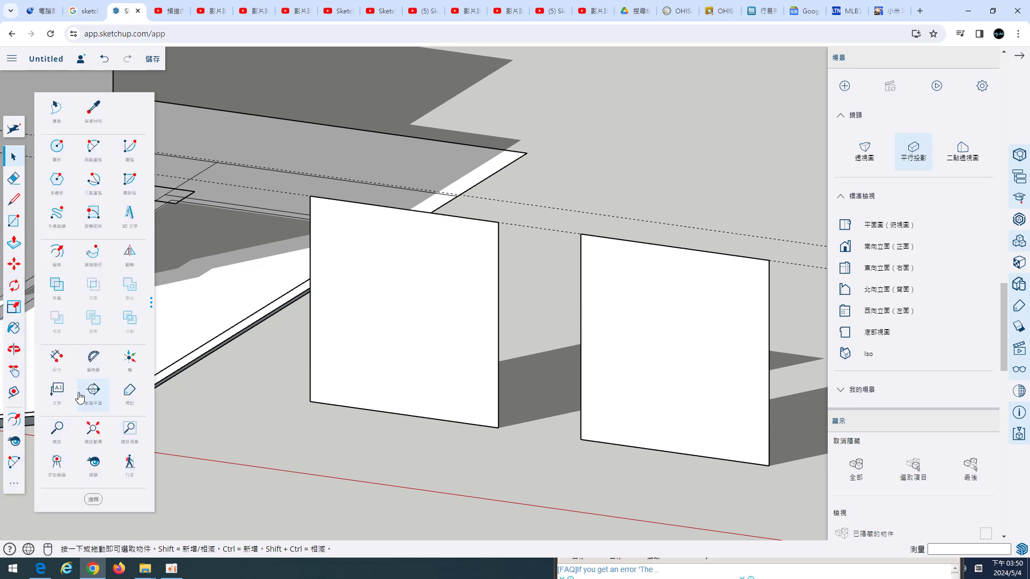
{"action": "left_click", "coordinate": [57, 358]}
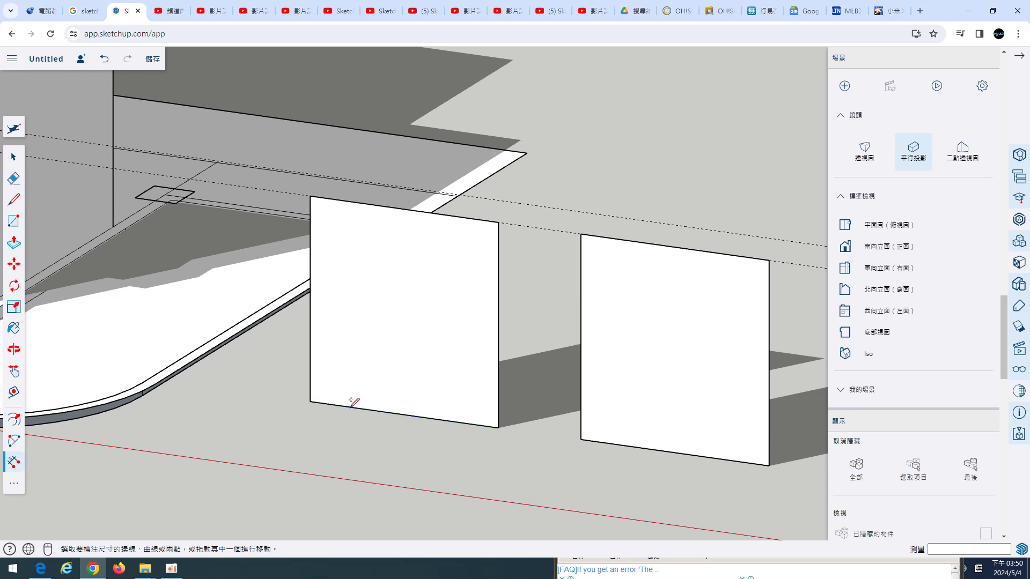
{"action": "left_click", "coordinate": [376, 416]}
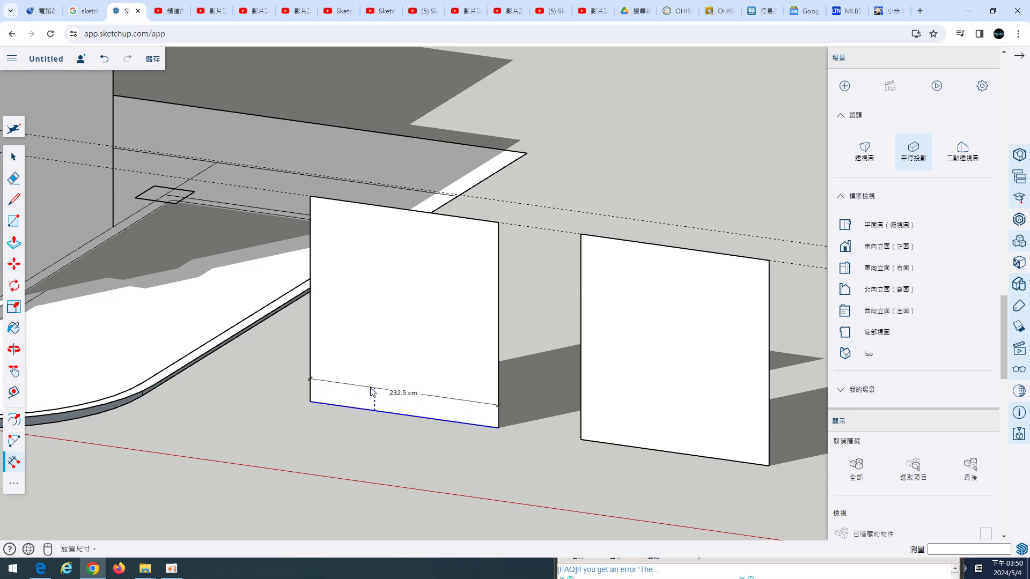
{"action": "key", "text": "Escape"}
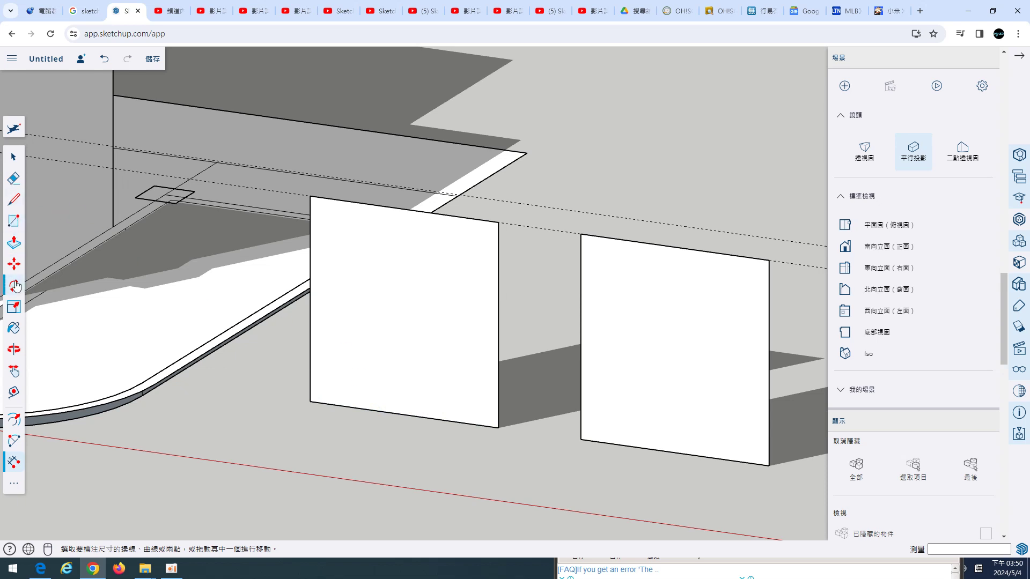
Step: Measure the panel's 240 cm height and place a vertical guide across it
{"action": "left_click", "coordinate": [14, 393]}
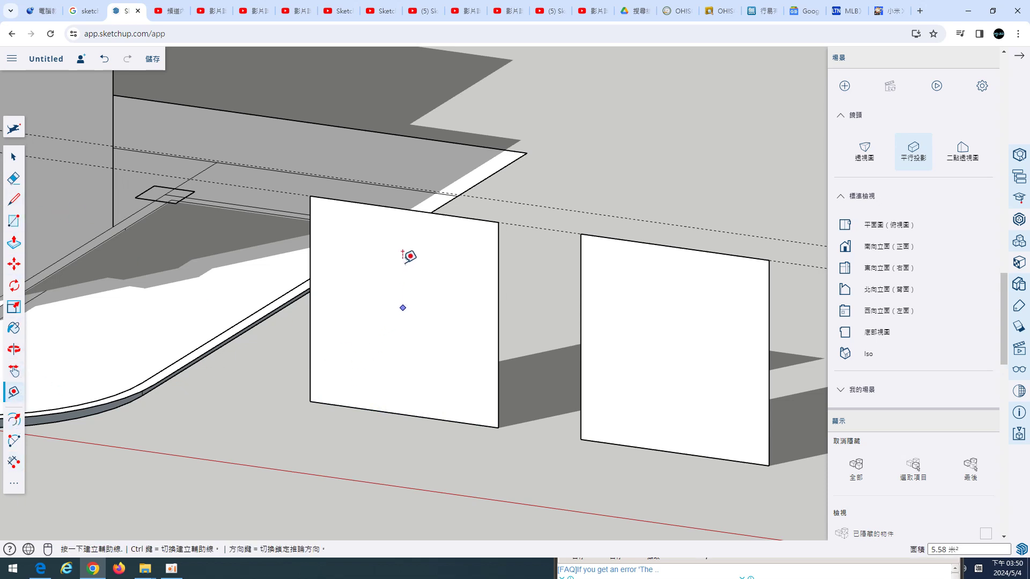
{"action": "left_click", "coordinate": [404, 209]}
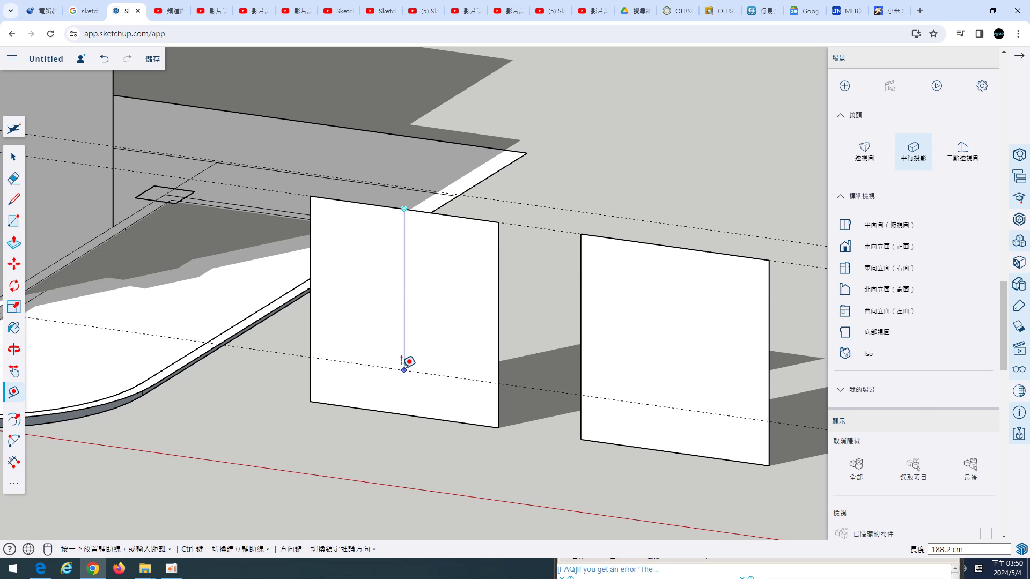
{"action": "left_click", "coordinate": [403, 414]}
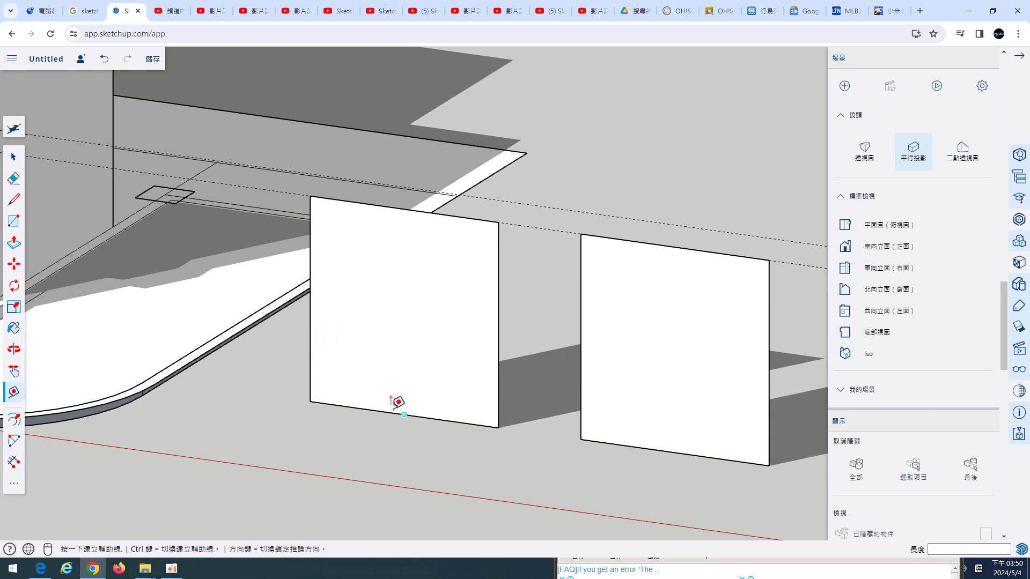
{"action": "left_click", "coordinate": [311, 315]}
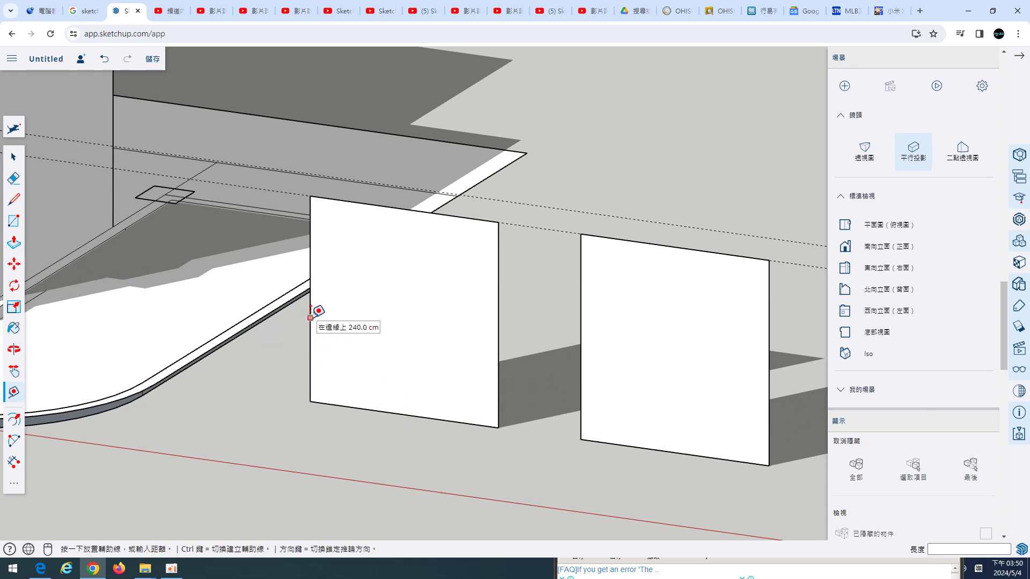
{"action": "left_click", "coordinate": [408, 210]}
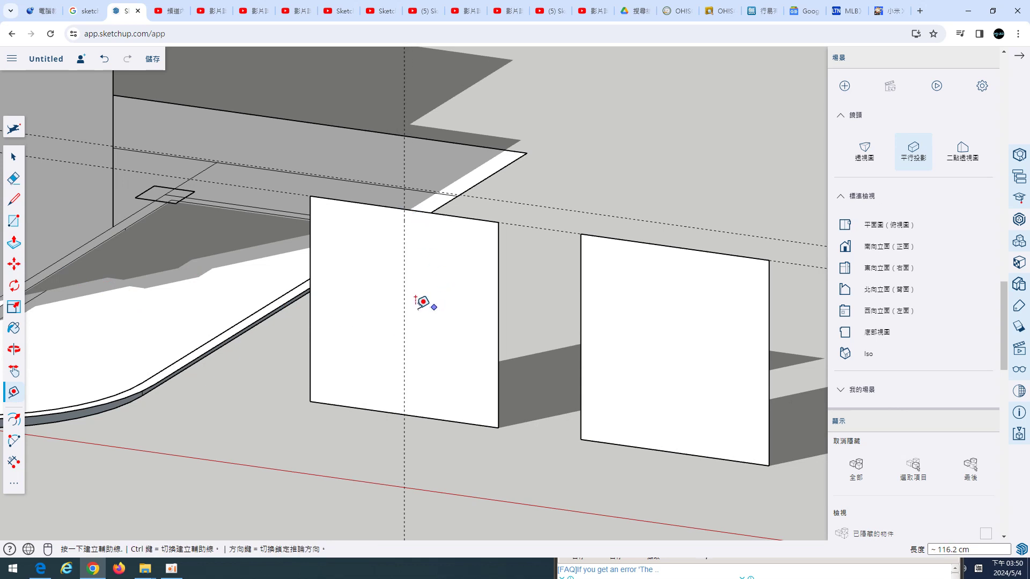
Step: Add two more vertical guides, each offset 60 cm from the previous one
{"action": "left_click", "coordinate": [404, 312]}
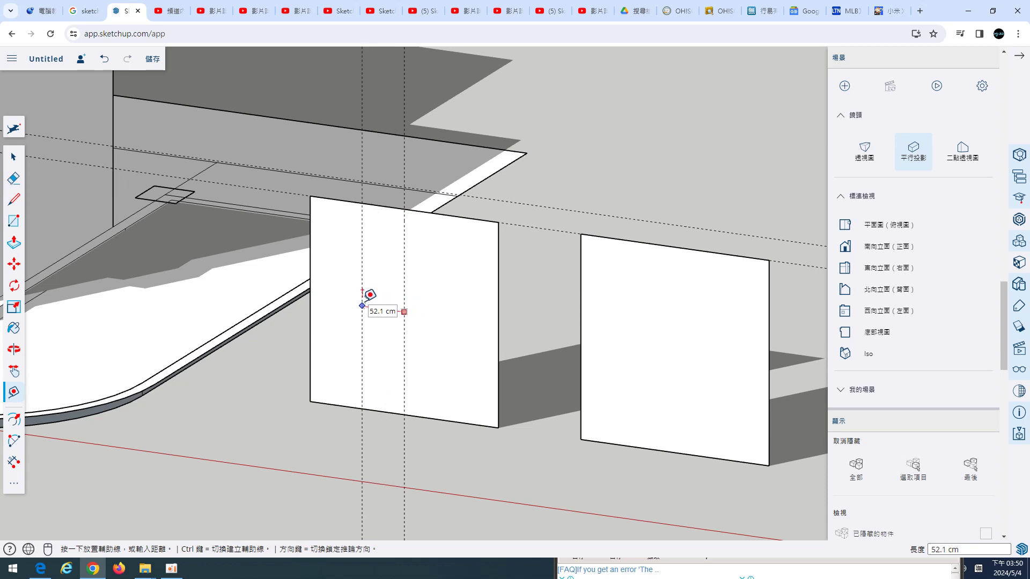
{"action": "type", "text": "0"}
{"action": "key", "text": "Return"}
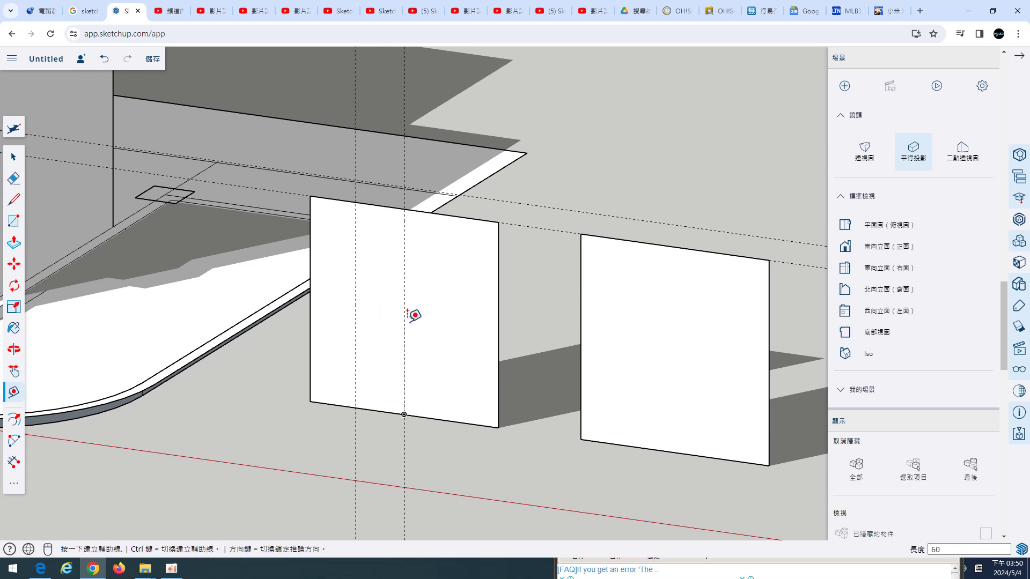
{"action": "left_click", "coordinate": [404, 323]}
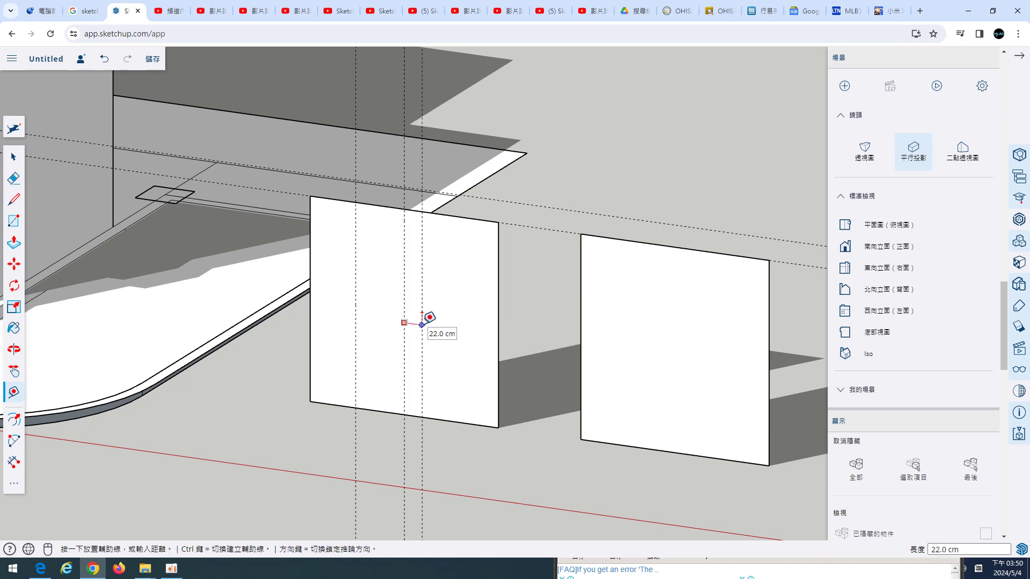
{"action": "type", "text": "60"}
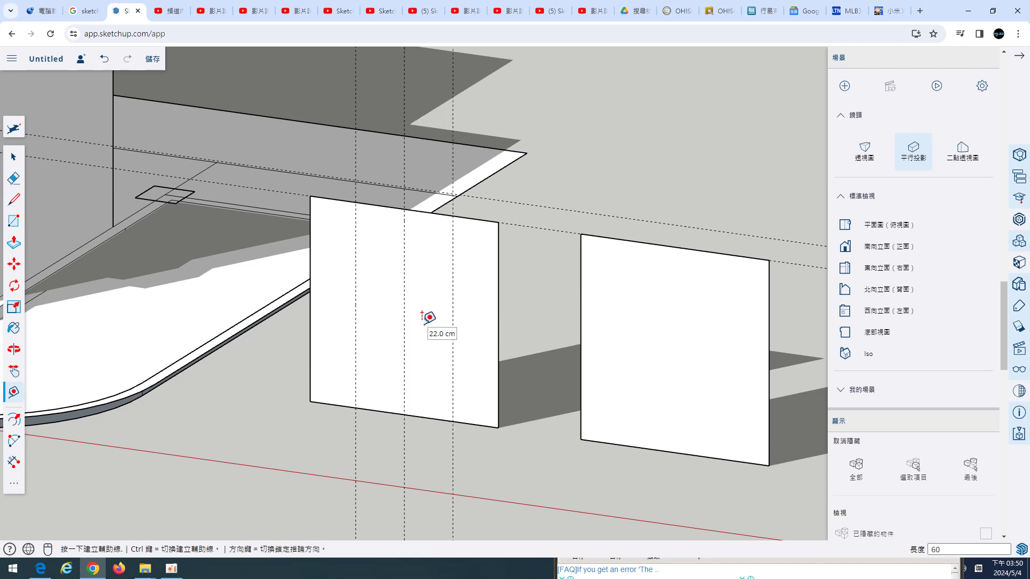
{"action": "key", "text": "Return"}
Step: Place a horizontal guide 210 cm above the panel's bottom edge
{"action": "scroll", "coordinate": [435, 303], "scroll_direction": "up", "scroll_amount": 1}
{"action": "scroll", "coordinate": [443, 297], "scroll_direction": "down", "scroll_amount": 2}
{"action": "scroll", "coordinate": [443, 297], "scroll_direction": "down", "scroll_amount": 1}
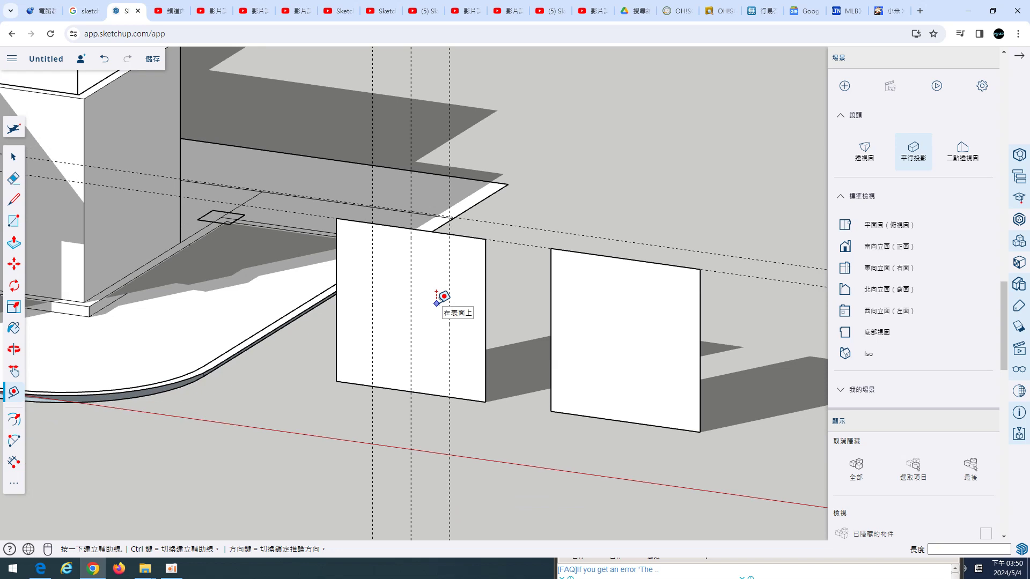
{"action": "scroll", "coordinate": [444, 297], "scroll_direction": "down", "scroll_amount": 1}
{"action": "scroll", "coordinate": [433, 260], "scroll_direction": "up", "scroll_amount": 1}
{"action": "scroll", "coordinate": [438, 268], "scroll_direction": "up", "scroll_amount": 1}
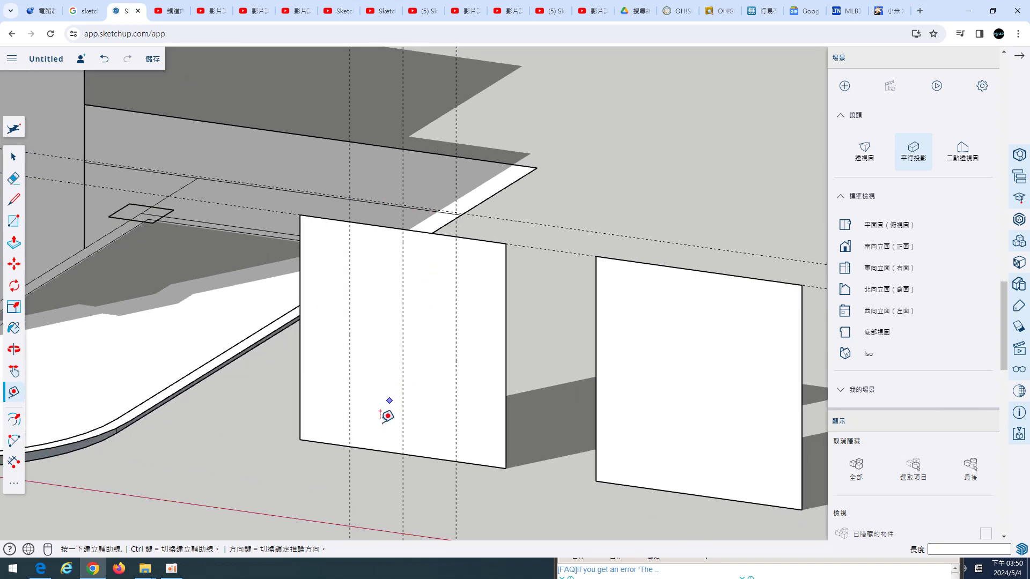
{"action": "left_click", "coordinate": [377, 450]}
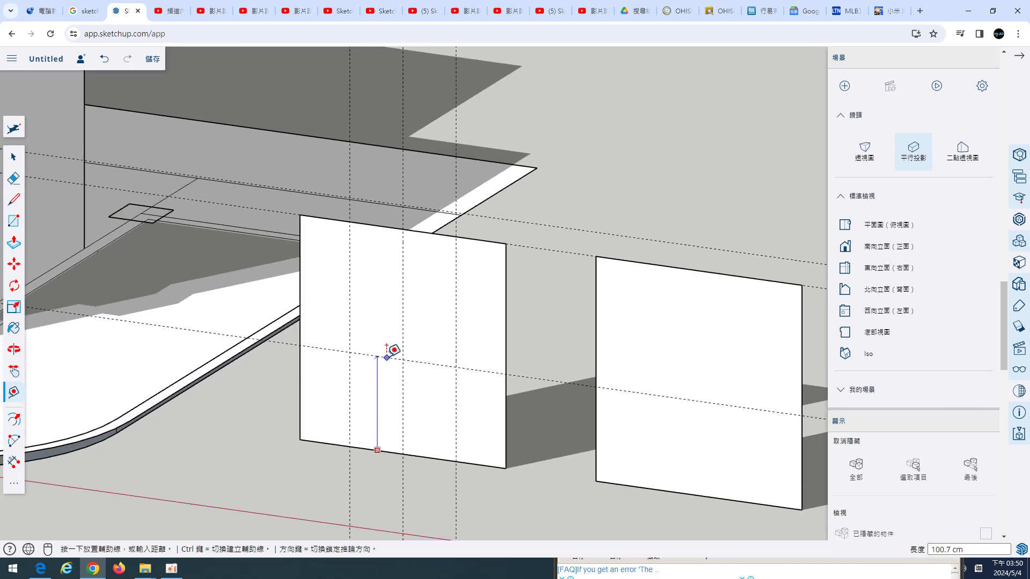
{"action": "type", "text": "0"}
{"action": "key", "text": "Return"}
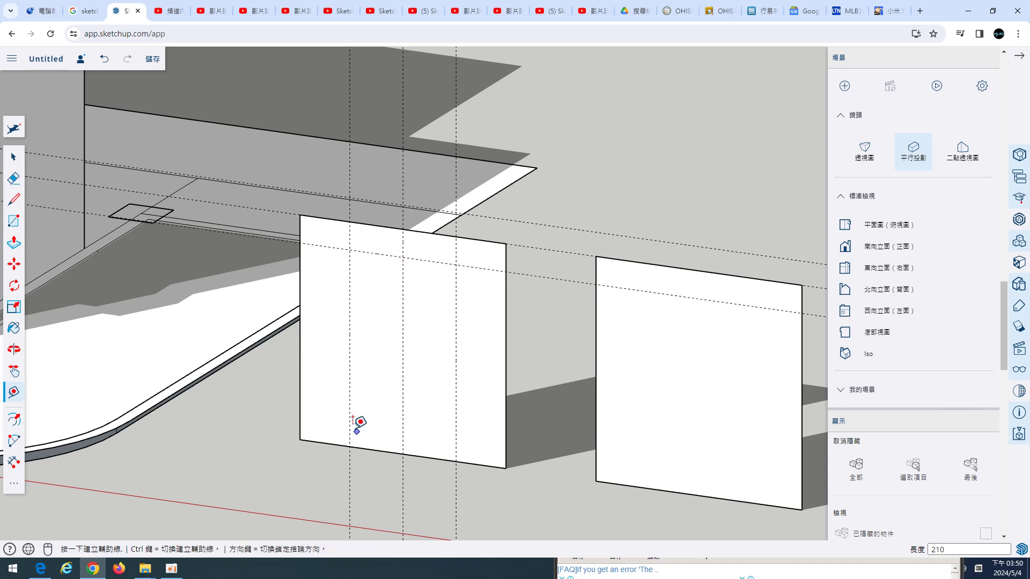
{"action": "scroll", "coordinate": [381, 303], "scroll_direction": "up", "scroll_amount": 2}
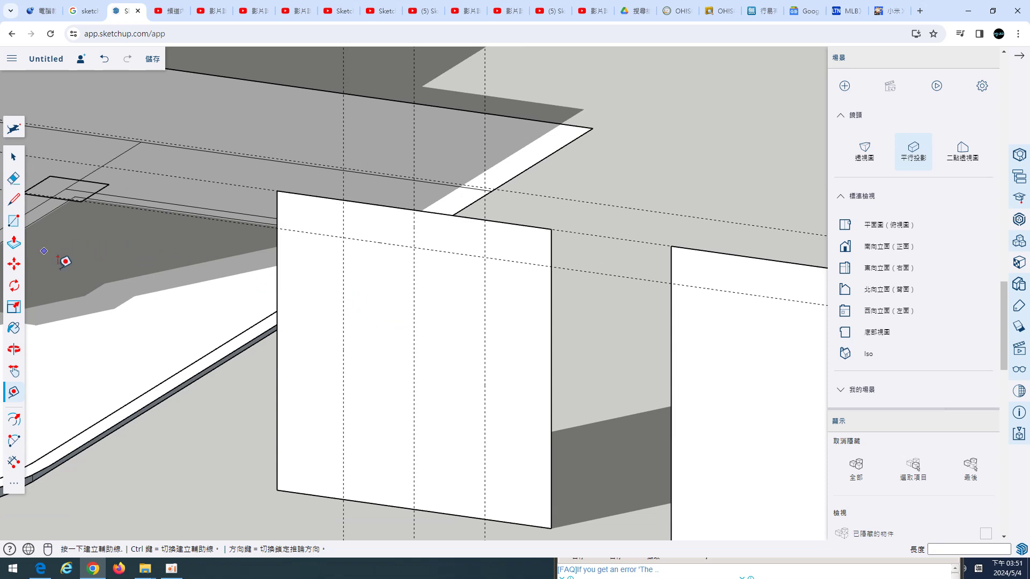
Step: Draw a 120 × 210 cm door rectangle on the panel between the guides
{"action": "left_click", "coordinate": [14, 221]}
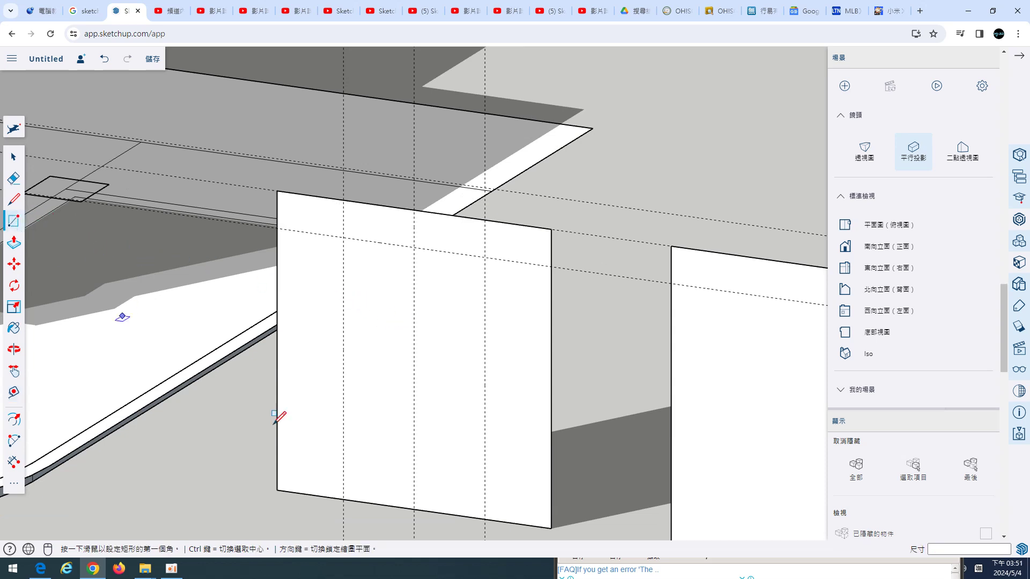
{"action": "left_click", "coordinate": [343, 498]}
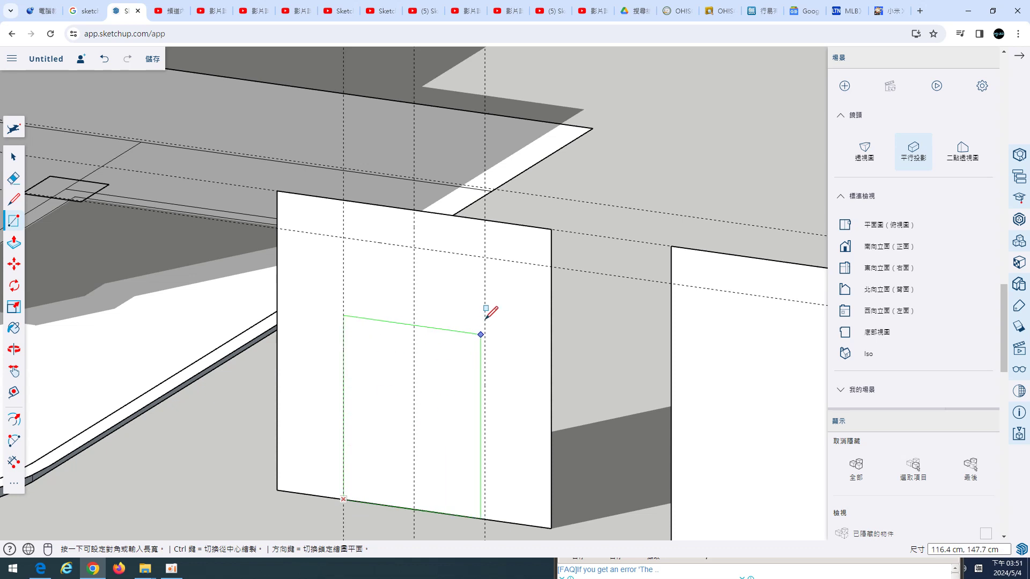
{"action": "left_click", "coordinate": [489, 266]}
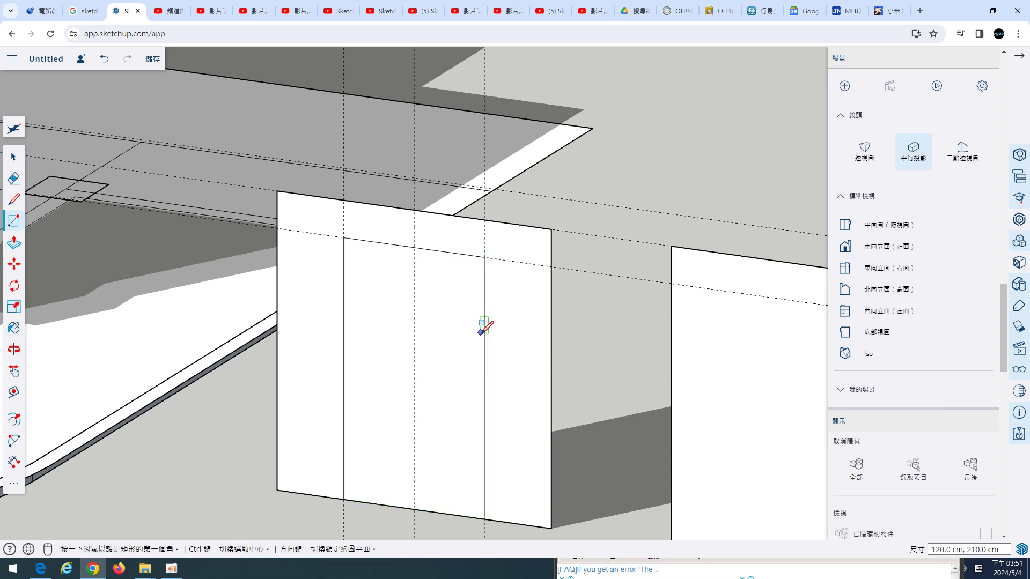
{"action": "scroll", "coordinate": [481, 335], "scroll_direction": "down", "scroll_amount": 2}
{"action": "scroll", "coordinate": [482, 333], "scroll_direction": "up", "scroll_amount": 1}
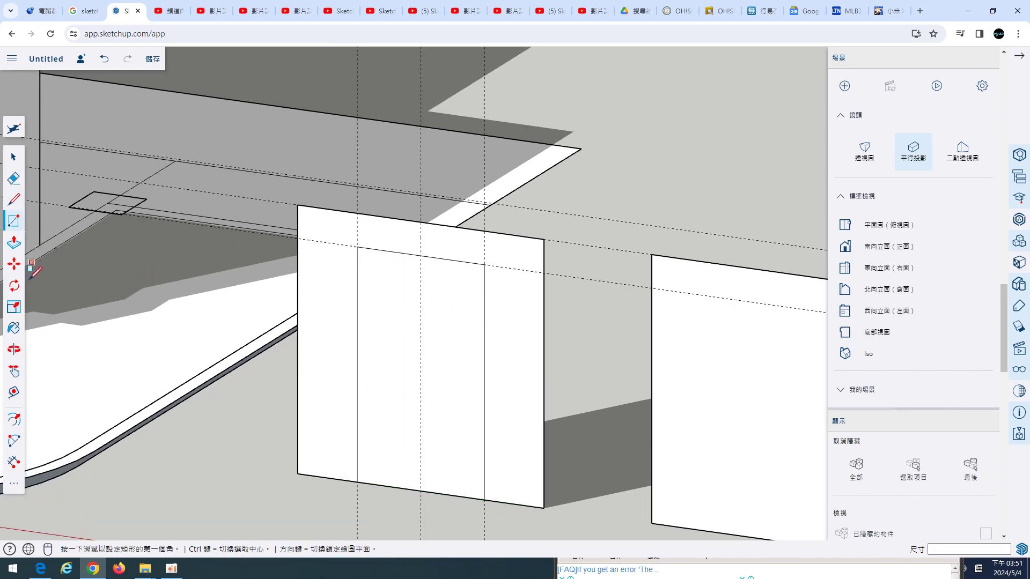
Step: Inset the door face by 5 cm to form a frame outline
{"action": "left_click", "coordinate": [19, 420]}
{"action": "left_click", "coordinate": [357, 373]}
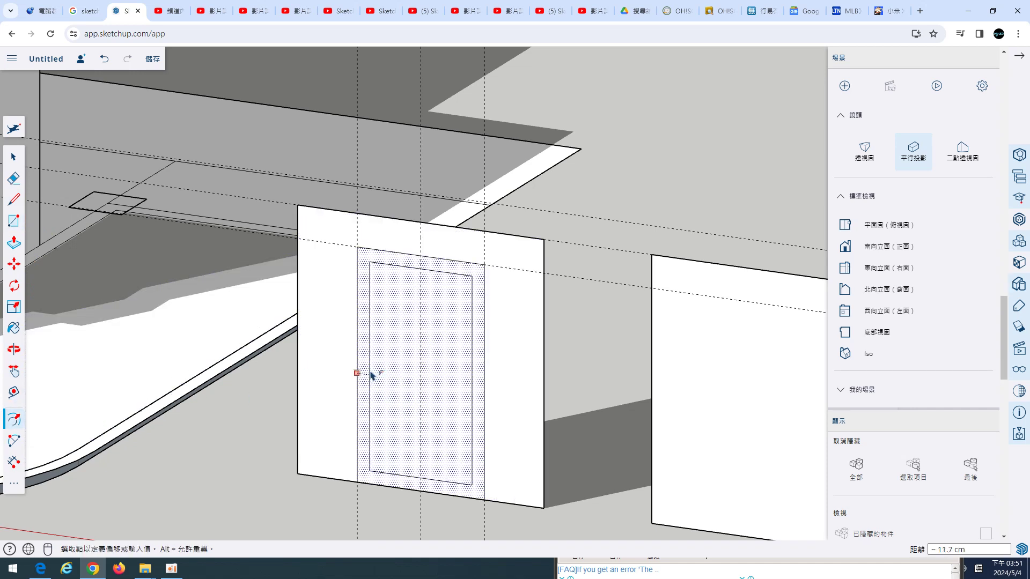
{"action": "left_click", "coordinate": [372, 375]}
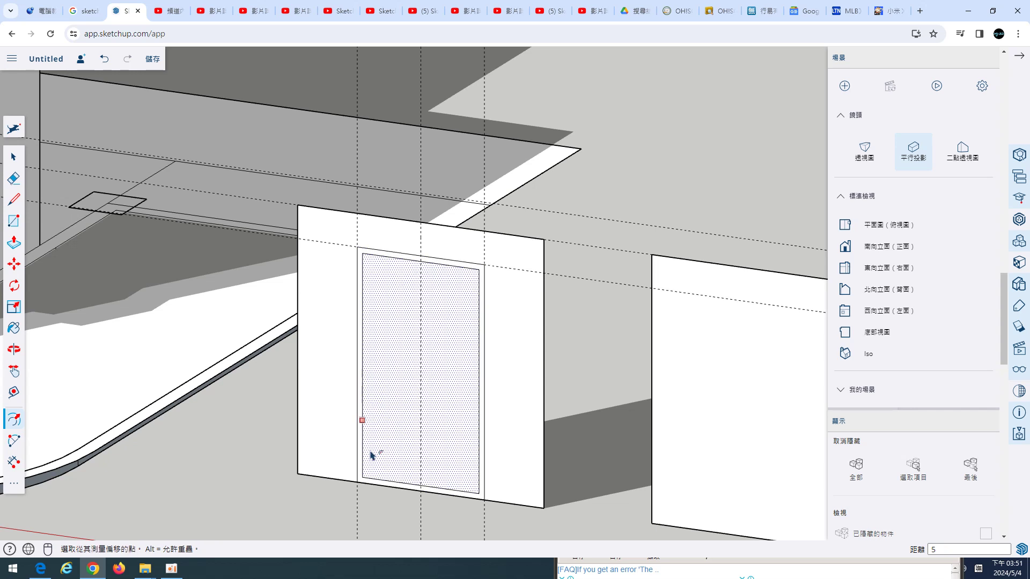
{"action": "scroll", "coordinate": [384, 511], "scroll_direction": "up", "scroll_amount": 2}
{"action": "scroll", "coordinate": [384, 511], "scroll_direction": "up", "scroll_amount": 1}
Step: Draw a 5 cm line from the inner frame's bottom corner down to the panel's bottom edge
{"action": "key", "text": "l"}
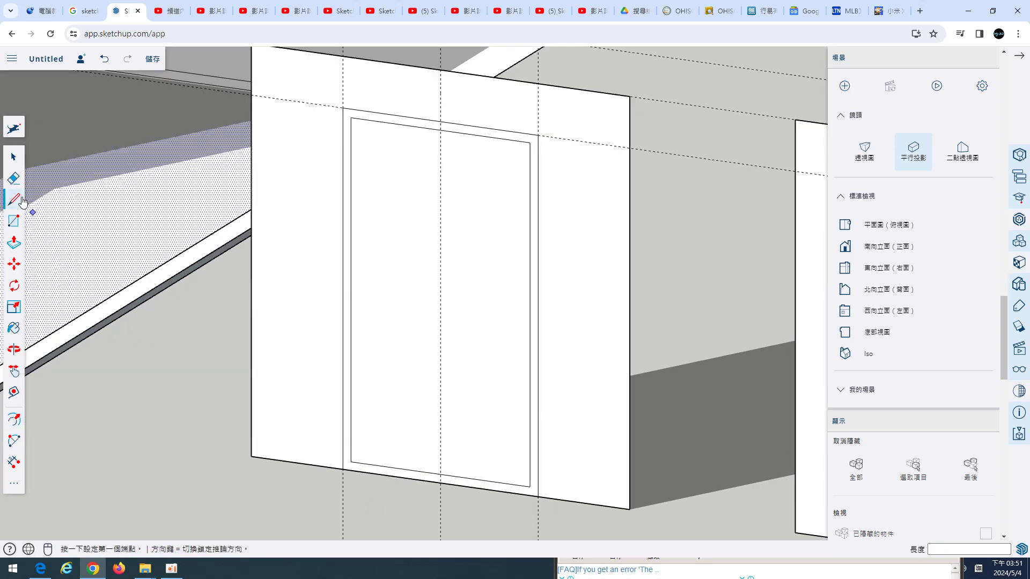
{"action": "scroll", "coordinate": [361, 482], "scroll_direction": "up", "scroll_amount": 1}
{"action": "left_click", "coordinate": [348, 451]}
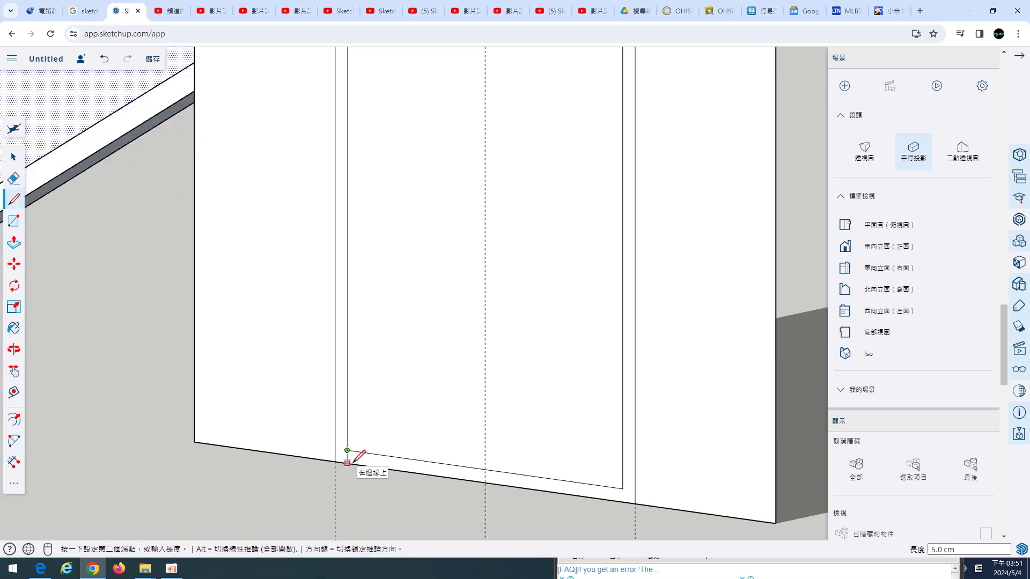
{"action": "left_click", "coordinate": [348, 463]}
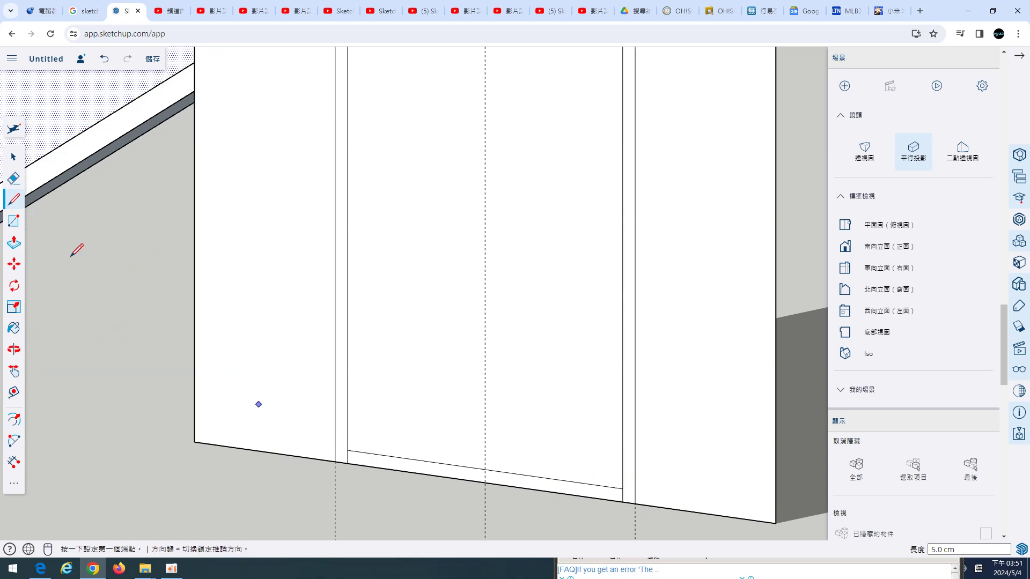
Step: Erase the inner frame's bottom line so the door frame opens at the floor
{"action": "left_click", "coordinate": [13, 178]}
{"action": "scroll", "coordinate": [408, 456], "scroll_direction": "up", "scroll_amount": 1}
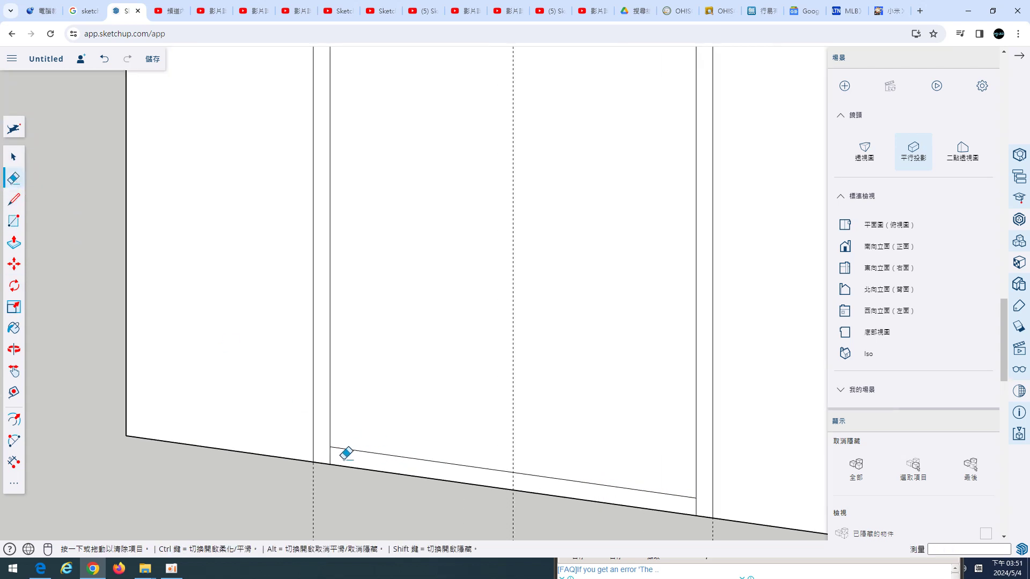
{"action": "left_click", "coordinate": [378, 453]}
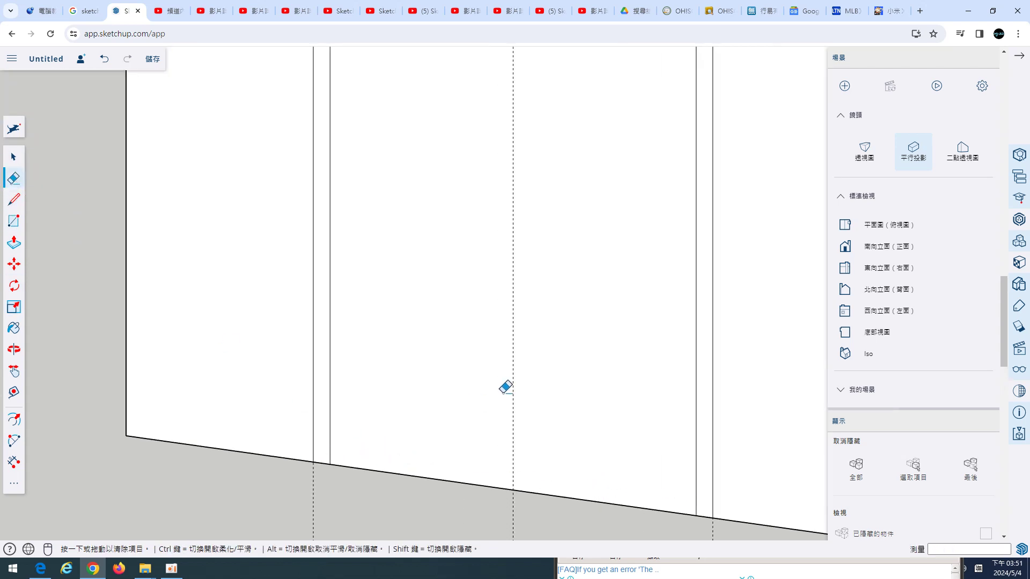
{"action": "scroll", "coordinate": [507, 397], "scroll_direction": "down", "scroll_amount": 2}
{"action": "scroll", "coordinate": [507, 398], "scroll_direction": "down", "scroll_amount": 3}
{"action": "middle_click_drag", "start_coordinate": [536, 372], "coordinate": [525, 400]}
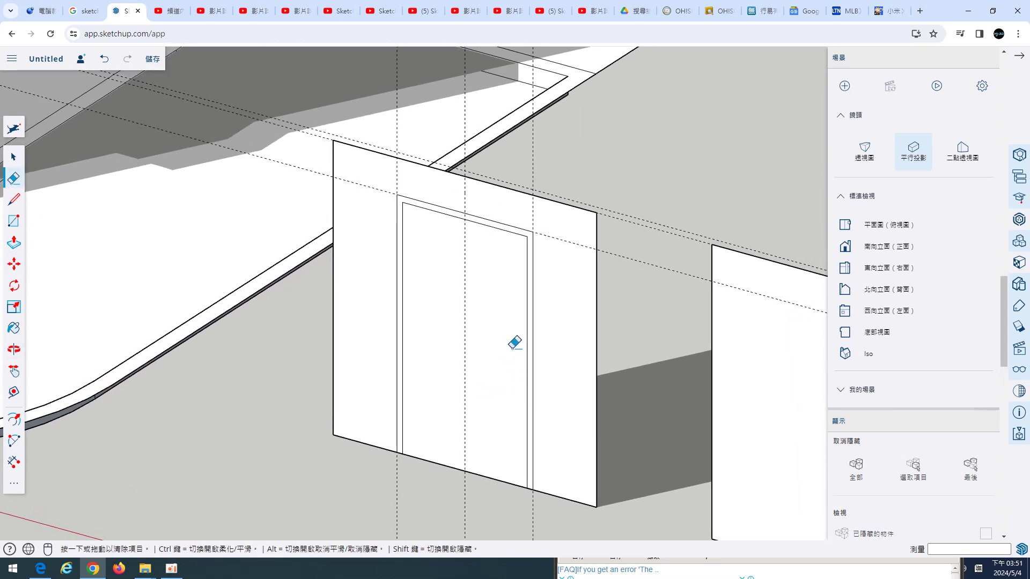
{"action": "scroll", "coordinate": [494, 337], "scroll_direction": "down", "scroll_amount": 2}
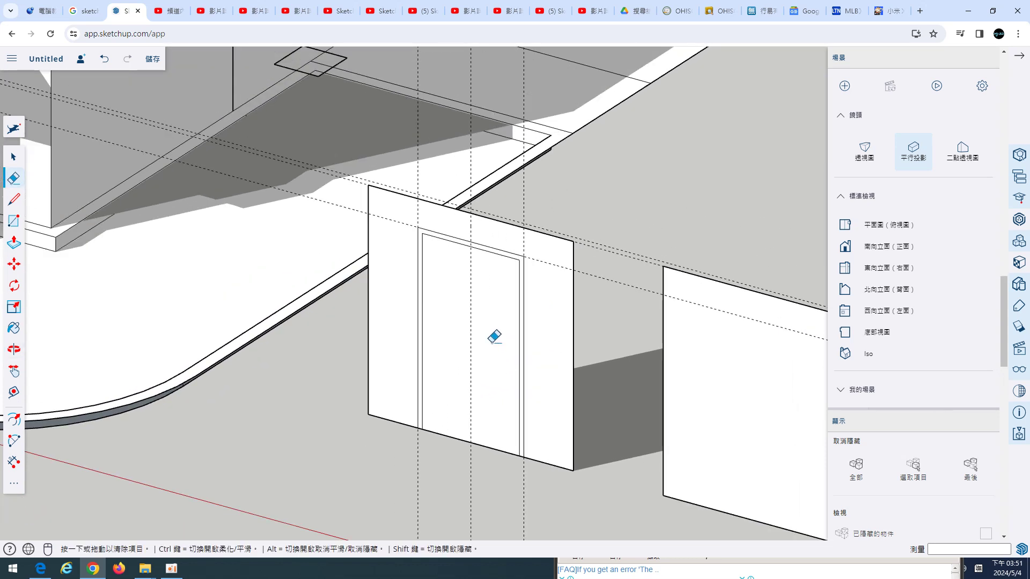
{"action": "scroll", "coordinate": [494, 337], "scroll_direction": "up", "scroll_amount": 2}
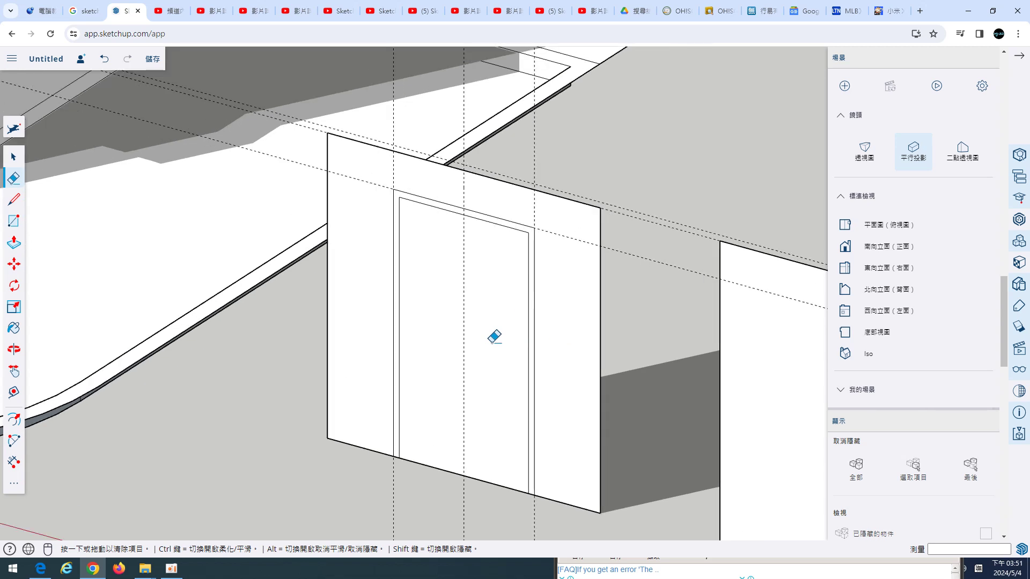
{"action": "scroll", "coordinate": [494, 337], "scroll_direction": "down", "scroll_amount": 1}
{"action": "scroll", "coordinate": [494, 336], "scroll_direction": "down", "scroll_amount": 1}
{"action": "scroll", "coordinate": [550, 337], "scroll_direction": "up", "scroll_amount": 1}
{"action": "scroll", "coordinate": [551, 337], "scroll_direction": "up", "scroll_amount": 1}
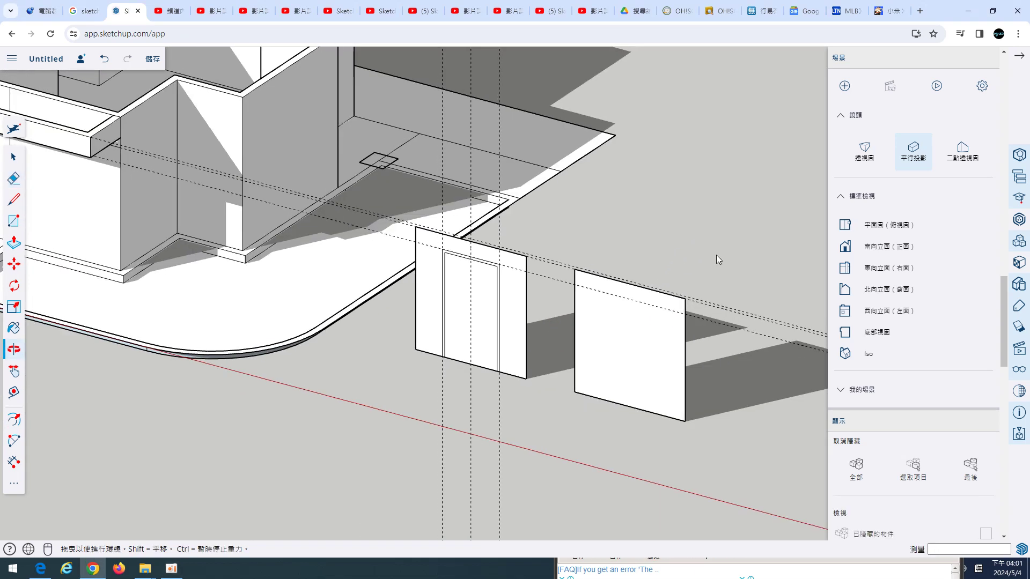
Step: Orbit slightly around the door wall to straighten the view of the walls
{"action": "left_click_drag", "start_coordinate": [716, 260], "coordinate": [665, 348]}
{"action": "key", "text": "e"}
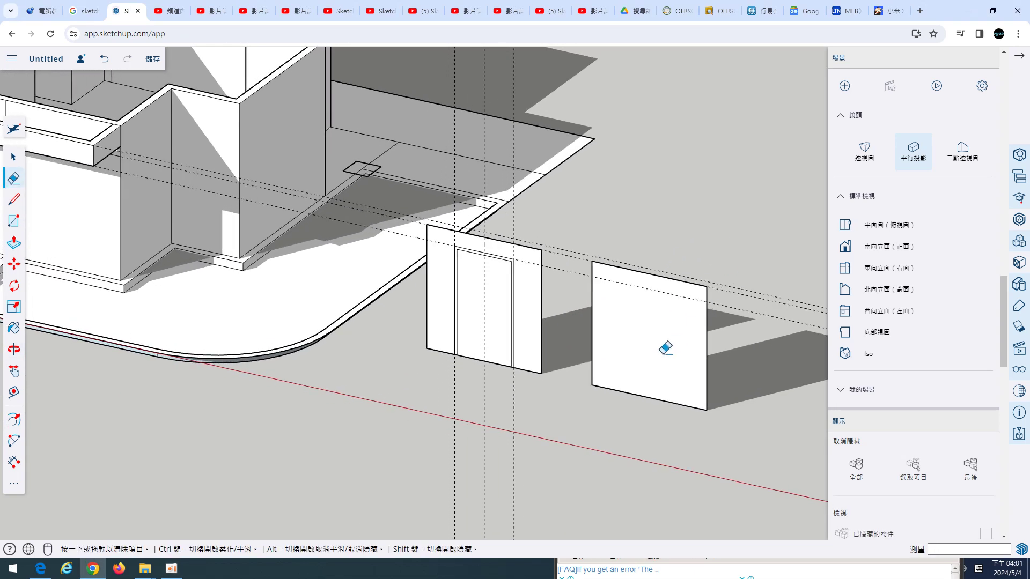
{"action": "scroll", "coordinate": [594, 352], "scroll_direction": "up", "scroll_amount": 1}
{"action": "scroll", "coordinate": [610, 357], "scroll_direction": "up", "scroll_amount": 1}
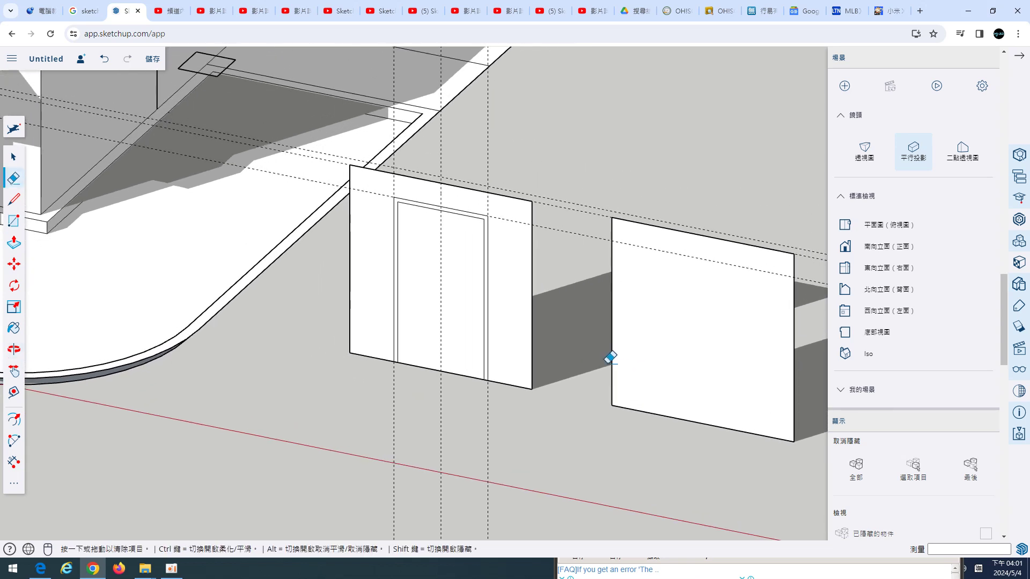
{"action": "scroll", "coordinate": [577, 264], "scroll_direction": "up", "scroll_amount": 1}
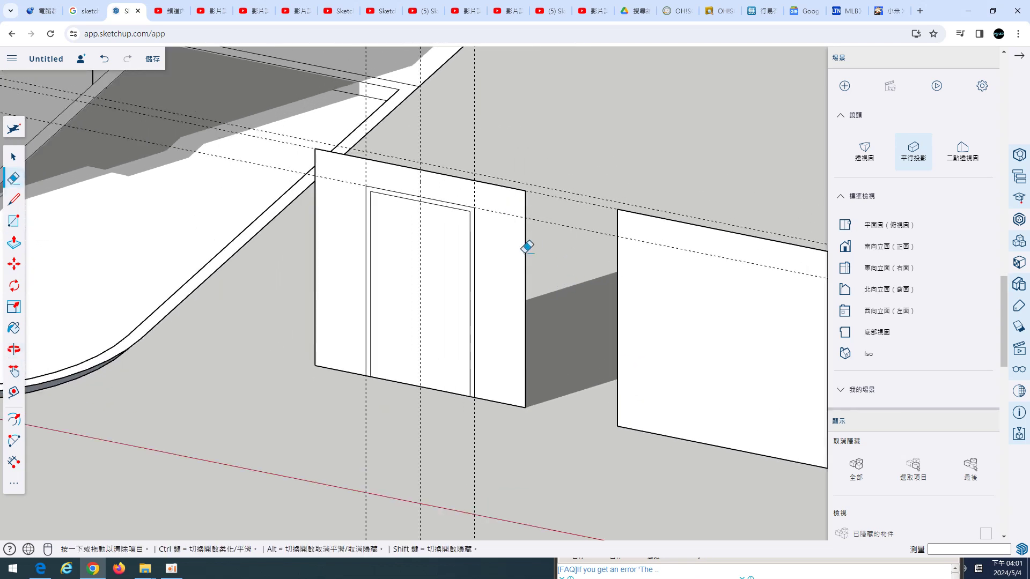
{"action": "left_click", "coordinate": [18, 163]}
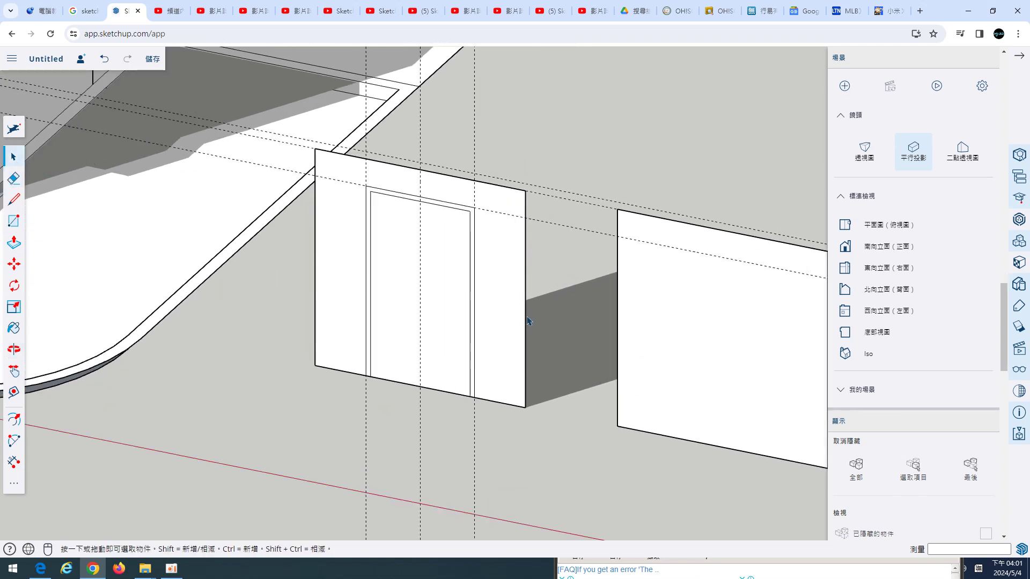
{"action": "middle_click_drag", "start_coordinate": [557, 321], "coordinate": [559, 299]}
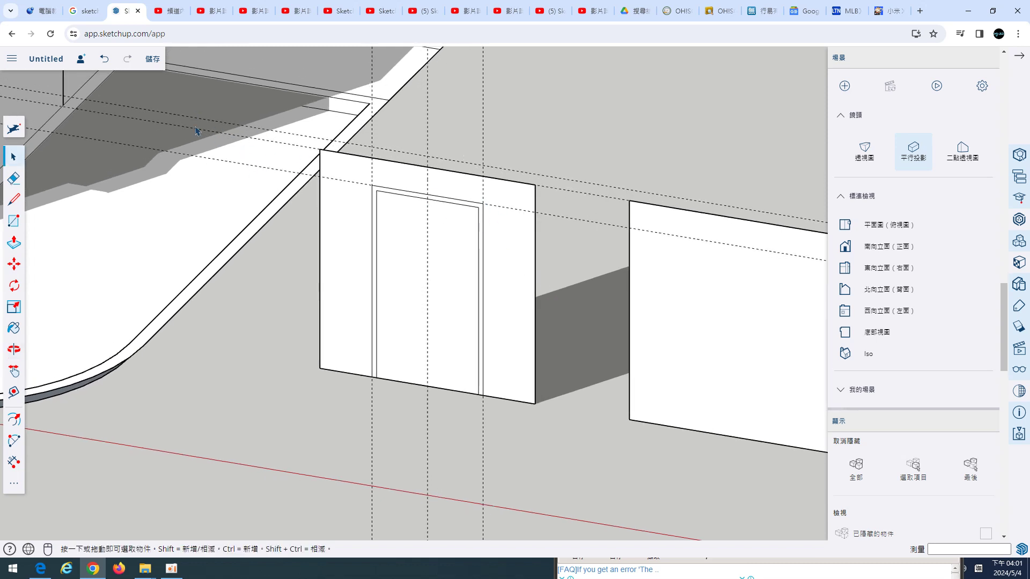
{"action": "left_click", "coordinate": [16, 199]}
Step: Draw vertical lines from both door frame corners up to the wall's top edge
{"action": "scroll", "coordinate": [377, 185], "scroll_direction": "up", "scroll_amount": 2}
{"action": "left_click", "coordinate": [371, 185]}
{"action": "left_click", "coordinate": [371, 147]}
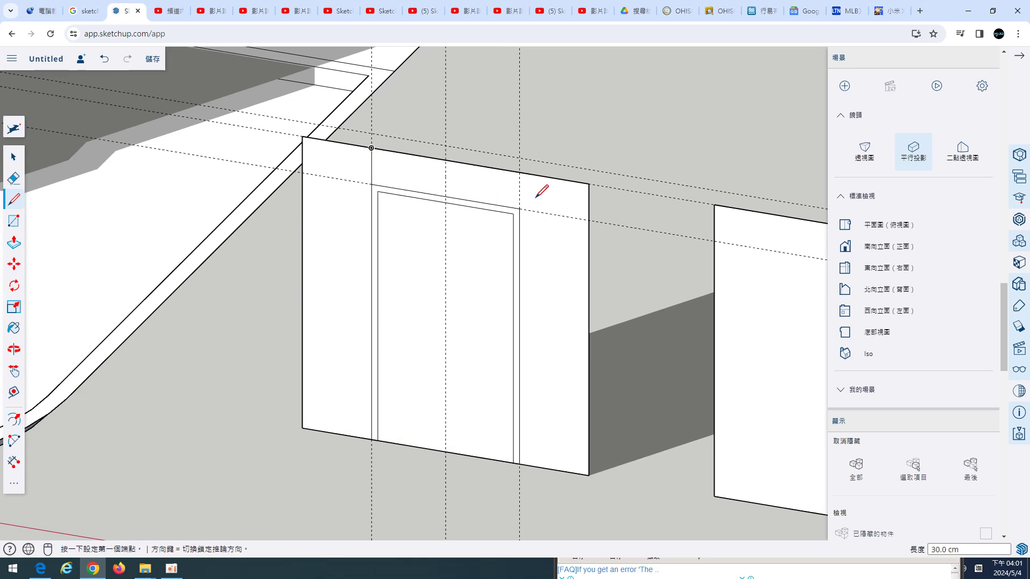
{"action": "left_click", "coordinate": [519, 208]}
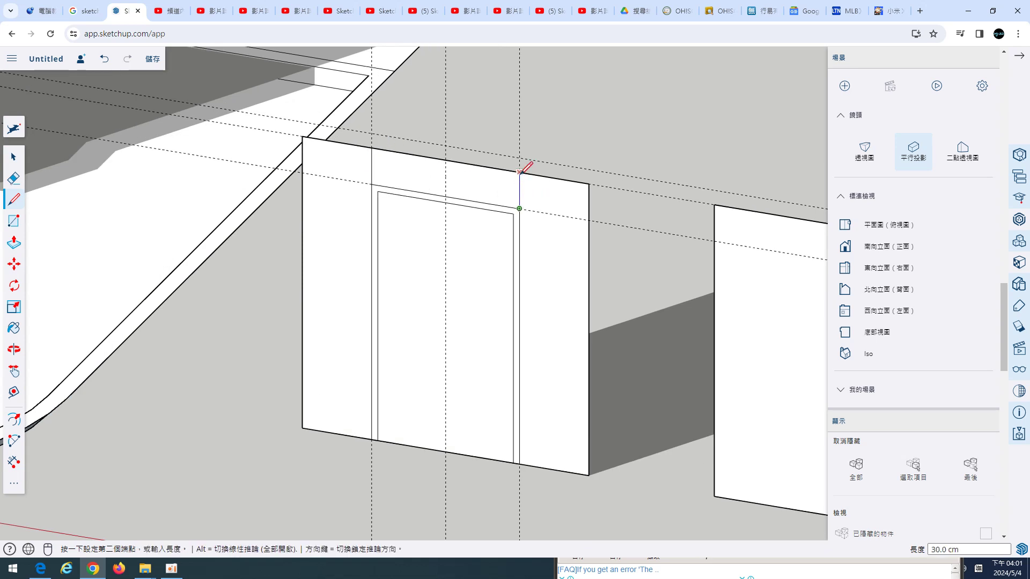
{"action": "left_click", "coordinate": [520, 172]}
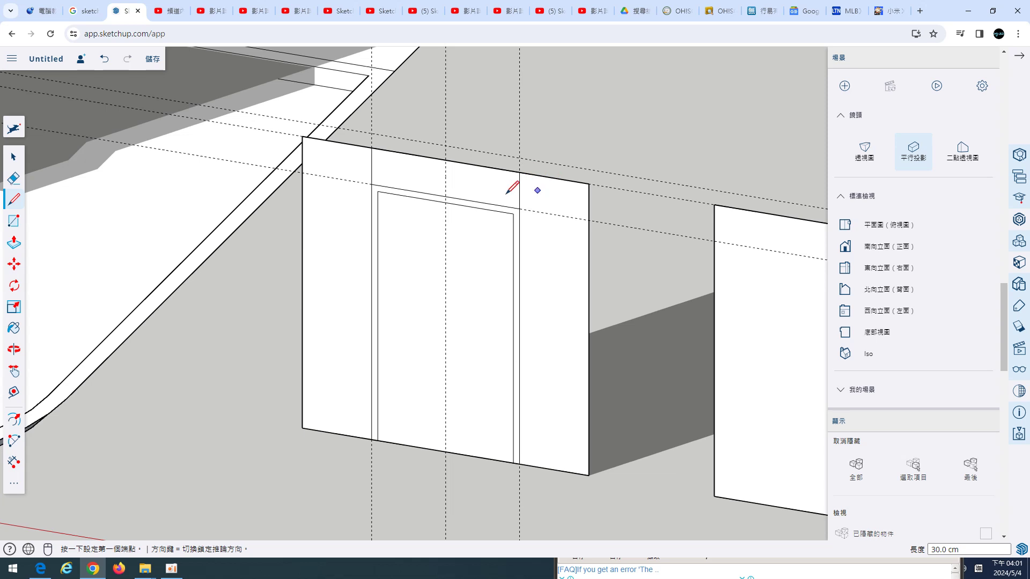
Step: Erase the surrounding wall edges and guides so only the framed door remains, then select its face
{"action": "left_click", "coordinate": [13, 178]}
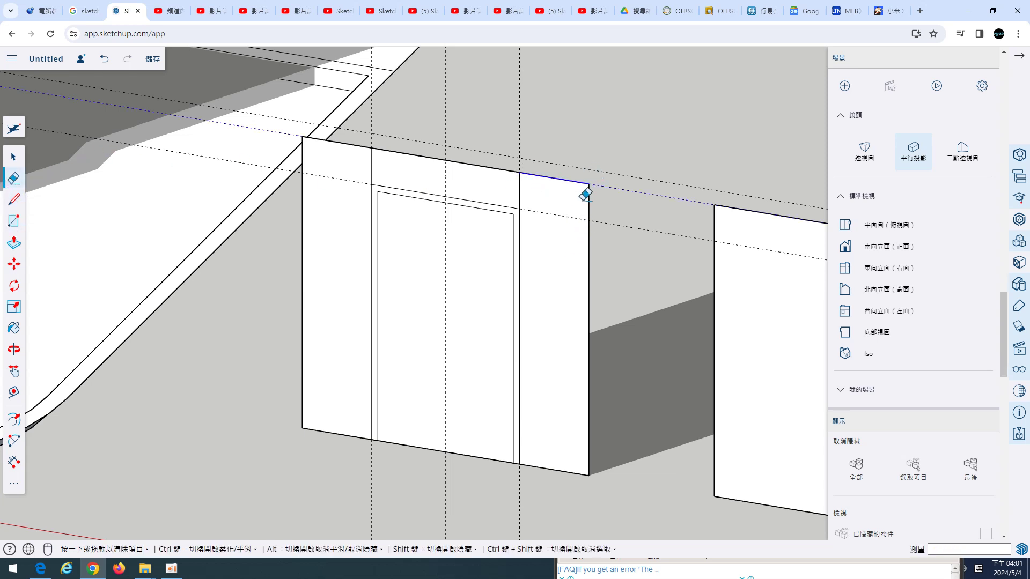
{"action": "left_click_drag", "start_coordinate": [591, 172], "coordinate": [580, 208]}
{"action": "left_click_drag", "start_coordinate": [399, 145], "coordinate": [328, 472]}
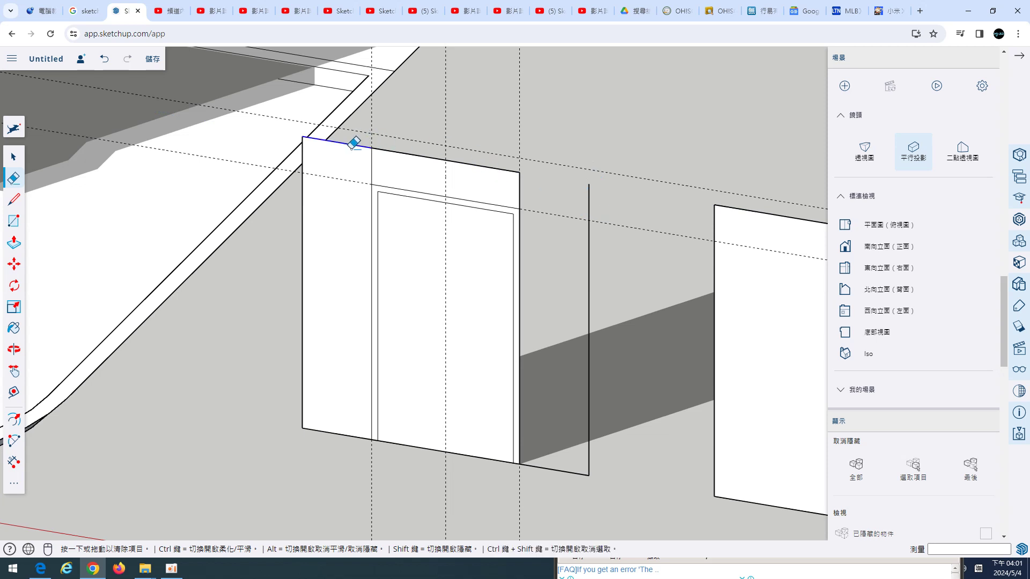
{"action": "left_click", "coordinate": [303, 370]}
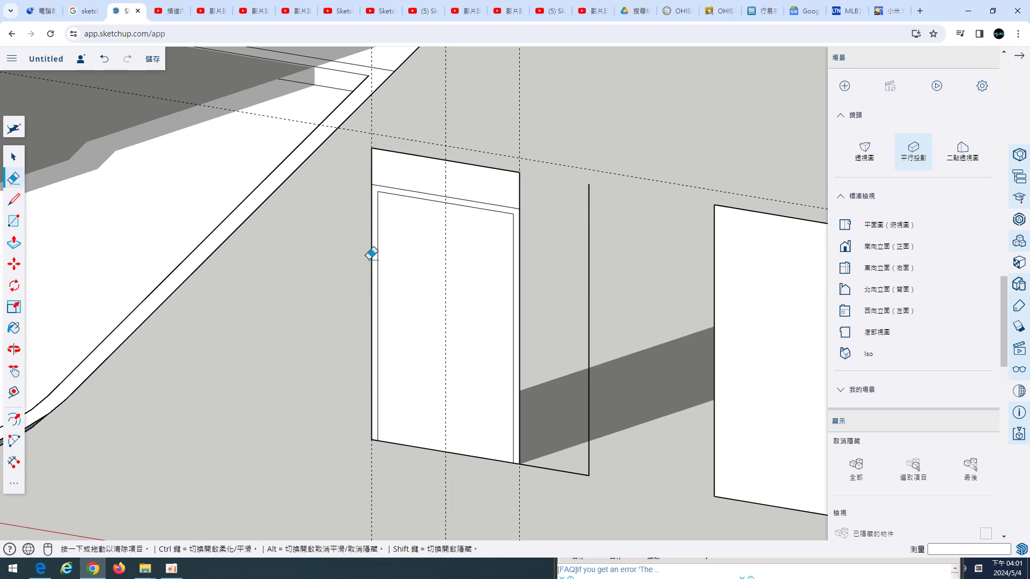
{"action": "left_click_drag", "start_coordinate": [436, 136], "coordinate": [486, 148]}
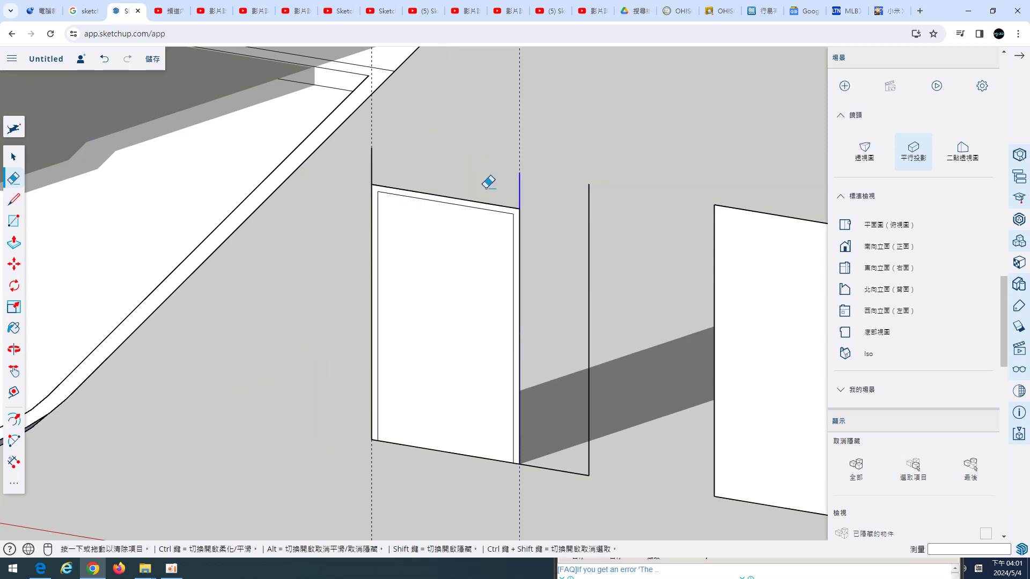
{"action": "left_click_drag", "start_coordinate": [401, 174], "coordinate": [480, 197]}
{"action": "left_click_drag", "start_coordinate": [573, 248], "coordinate": [589, 258]}
{"action": "left_click", "coordinate": [569, 473]}
{"action": "scroll", "coordinate": [572, 346], "scroll_direction": "down", "scroll_amount": 2}
{"action": "scroll", "coordinate": [572, 345], "scroll_direction": "up", "scroll_amount": 2}
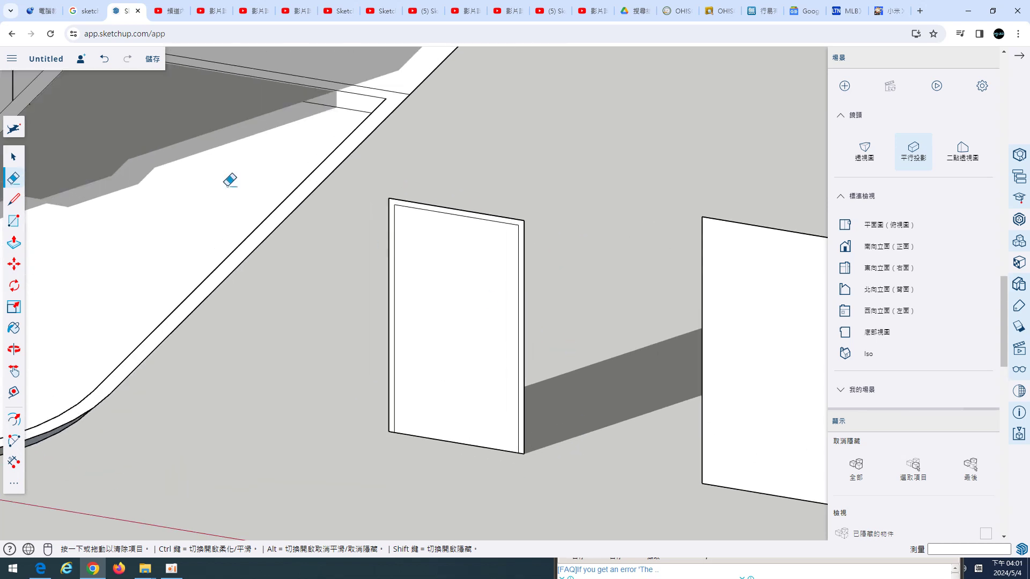
{"action": "left_click", "coordinate": [14, 159]}
{"action": "left_click", "coordinate": [443, 294]}
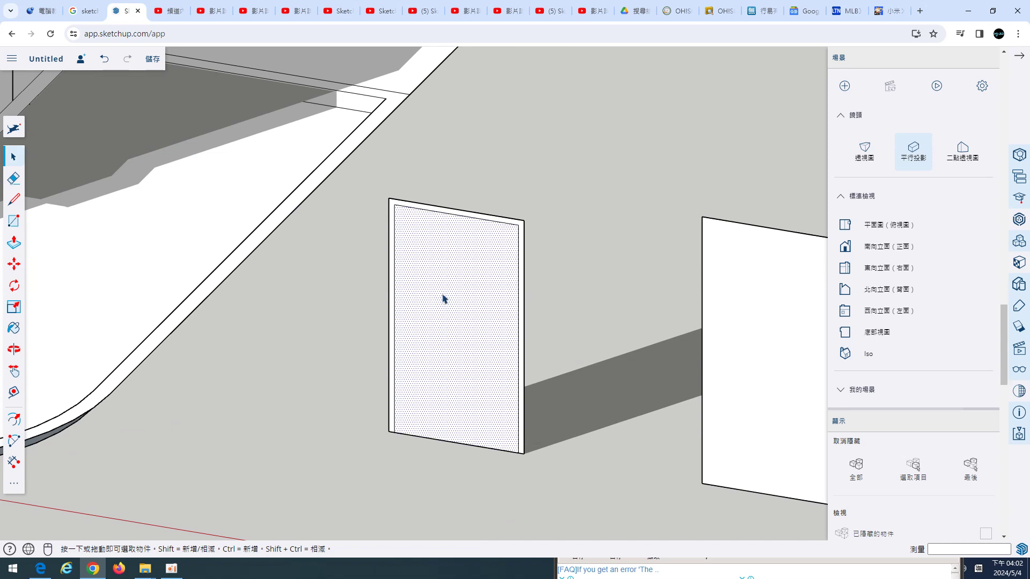
Step: Copy the door's inner leaf with Move plus Ctrl so it stands directly above the door frame
{"action": "scroll", "coordinate": [444, 294], "scroll_direction": "down", "scroll_amount": 2}
{"action": "scroll", "coordinate": [376, 285], "scroll_direction": "up", "scroll_amount": 2}
{"action": "left_click", "coordinate": [14, 264]}
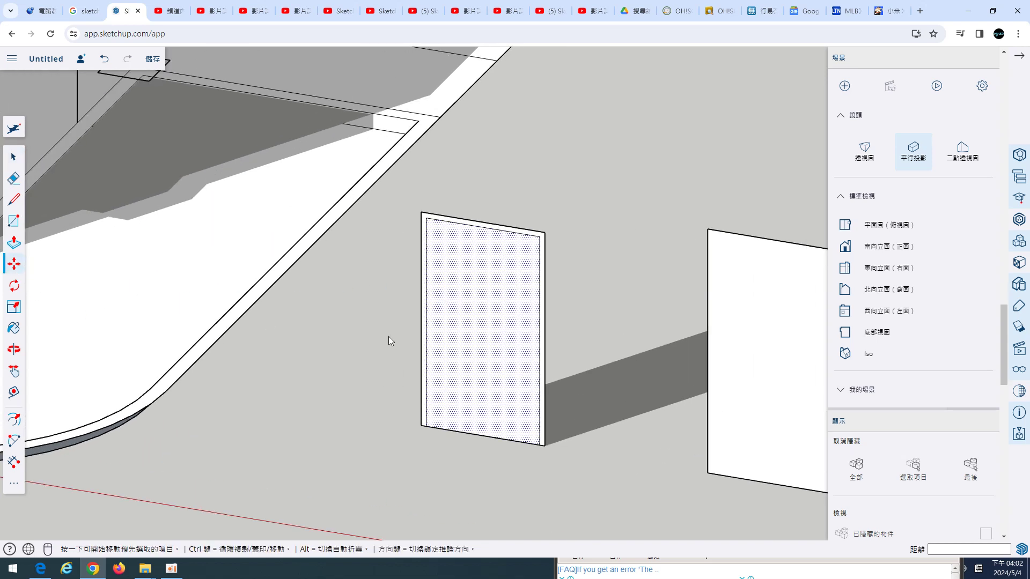
{"action": "left_click", "coordinate": [504, 357]}
{"action": "key", "text": "ctrl"}
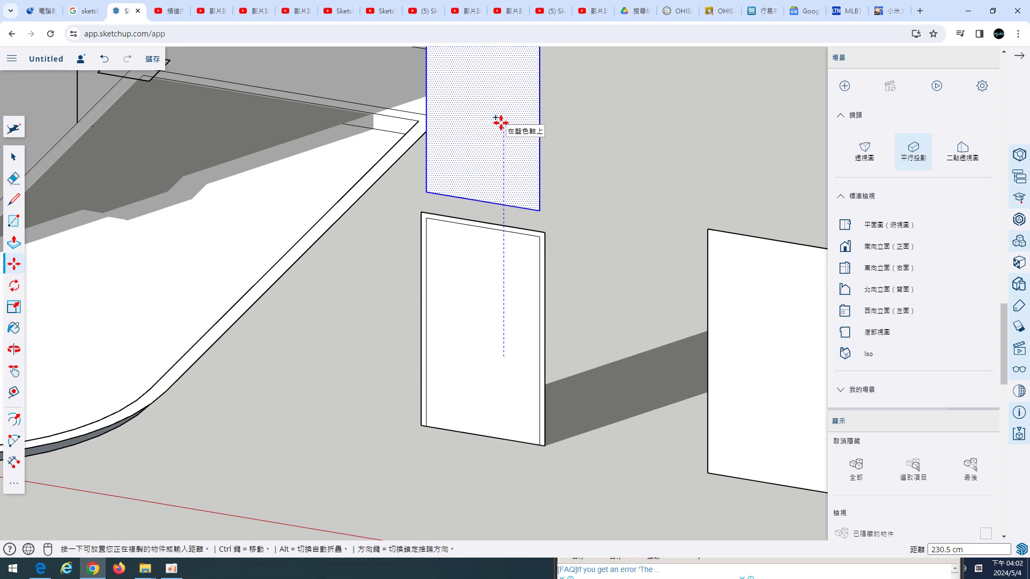
{"action": "left_click", "coordinate": [500, 122]}
{"action": "scroll", "coordinate": [621, 227], "scroll_direction": "down", "scroll_amount": 2}
{"action": "scroll", "coordinate": [621, 227], "scroll_direction": "down", "scroll_amount": 2}
{"action": "scroll", "coordinate": [626, 219], "scroll_direction": "down", "scroll_amount": 2}
{"action": "scroll", "coordinate": [626, 219], "scroll_direction": "up", "scroll_amount": 2}
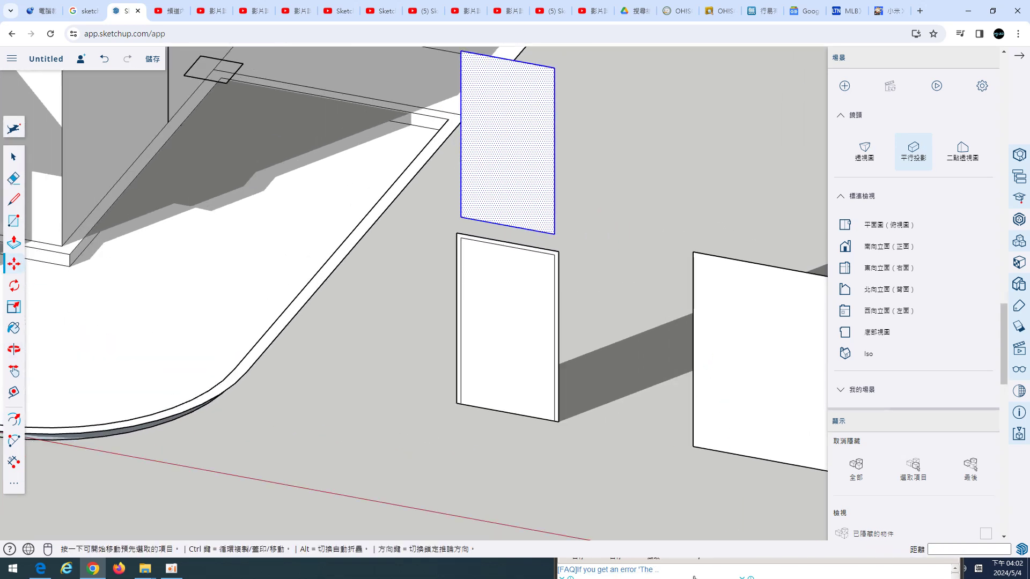
{"action": "left_click", "coordinate": [621, 394]}
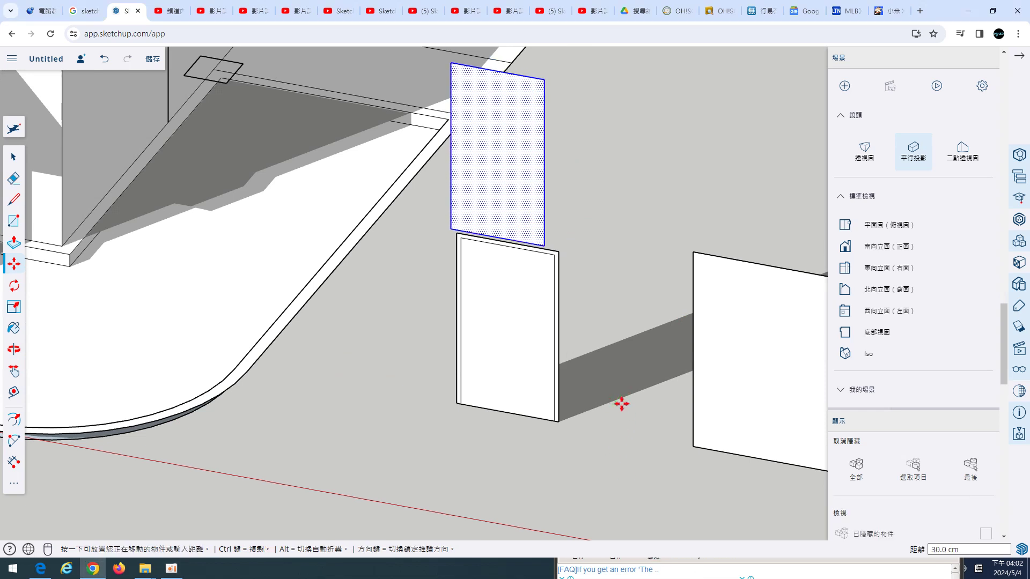
{"action": "key", "text": "Escape"}
{"action": "scroll", "coordinate": [541, 292], "scroll_direction": "up", "scroll_amount": 2}
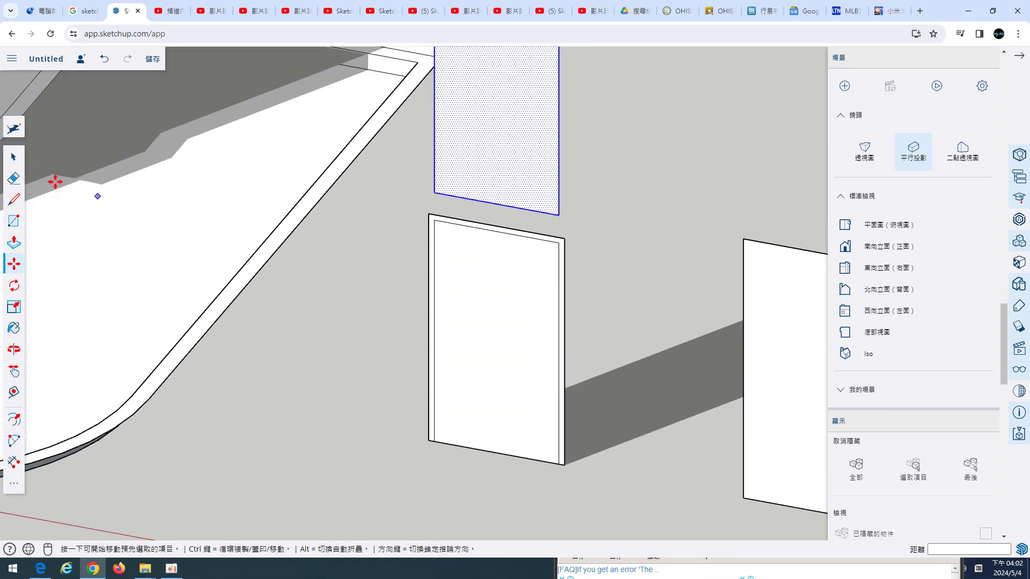
{"action": "left_click", "coordinate": [13, 157]}
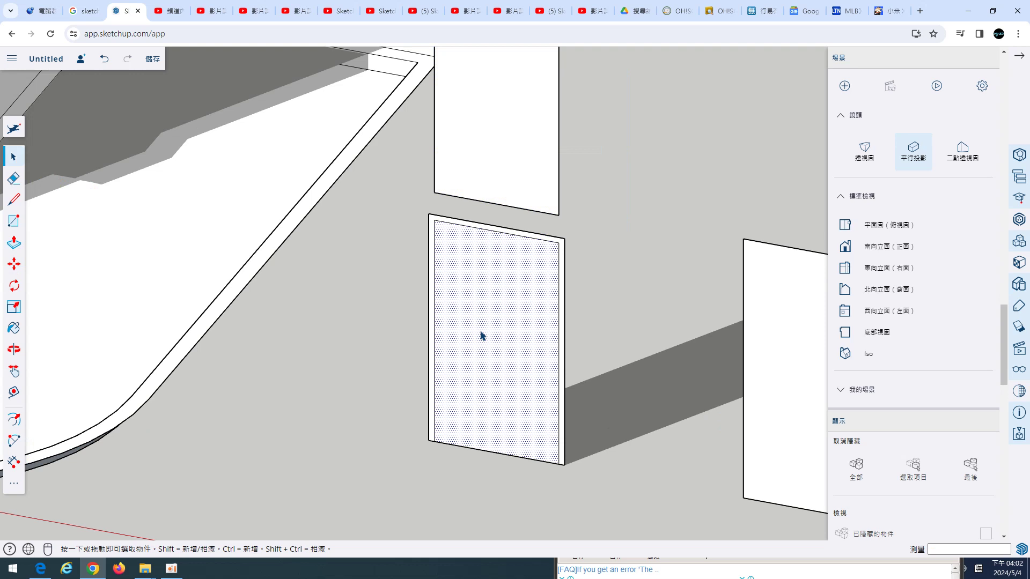
Step: Delete the door's inner face and its bottom edge, leaving an open frame
{"action": "key", "text": "Delete"}
{"action": "left_click_drag", "start_coordinate": [499, 480], "coordinate": [501, 470]}
{"action": "key", "text": "Delete"}
Step: Push/pull the door frame outward to a 5 cm thickness
{"action": "left_click", "coordinate": [14, 243]}
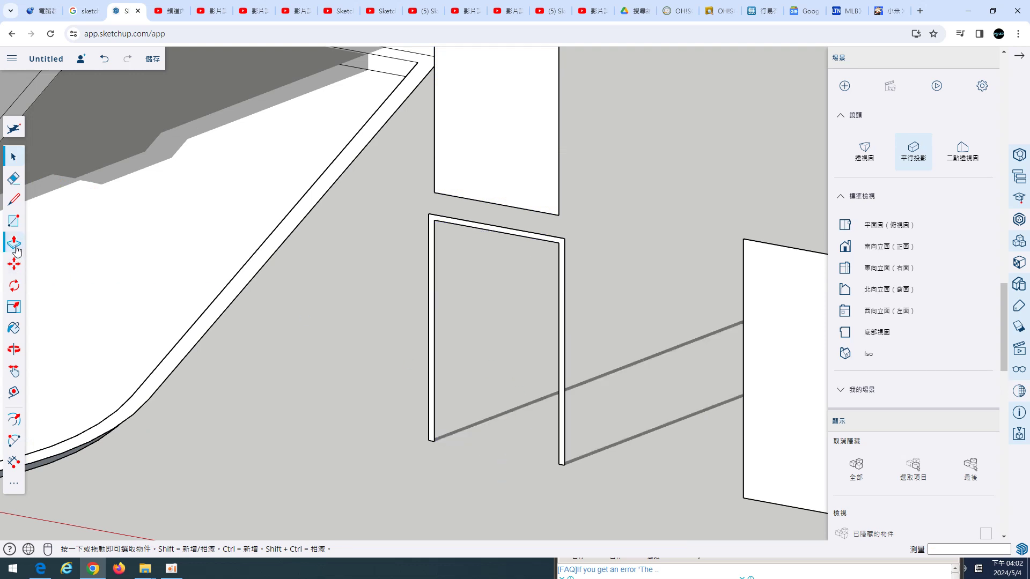
{"action": "scroll", "coordinate": [483, 390], "scroll_direction": "up", "scroll_amount": 2}
{"action": "left_click", "coordinate": [406, 391]}
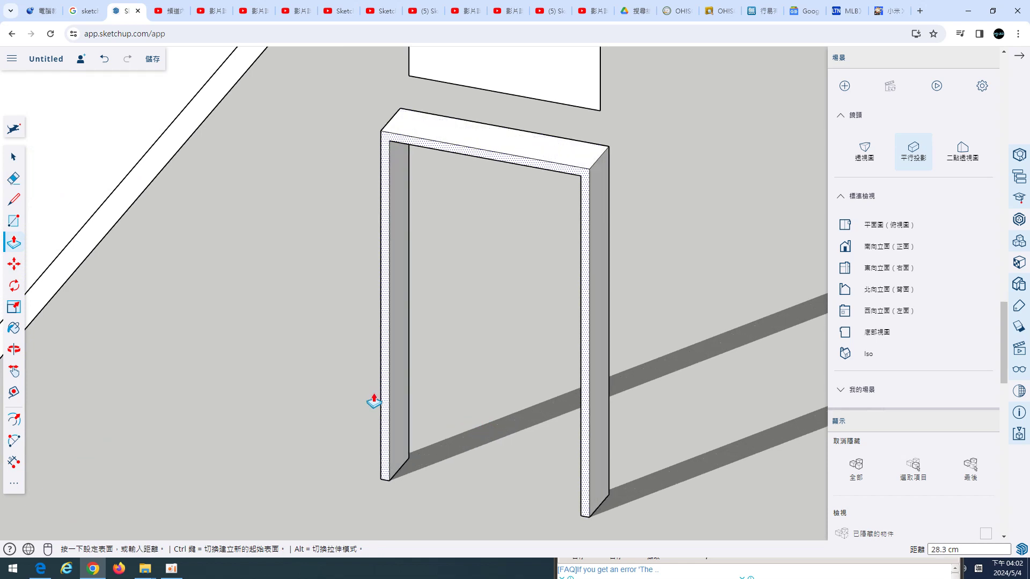
{"action": "key", "text": "Return"}
{"action": "scroll", "coordinate": [453, 393], "scroll_direction": "down", "scroll_amount": 3}
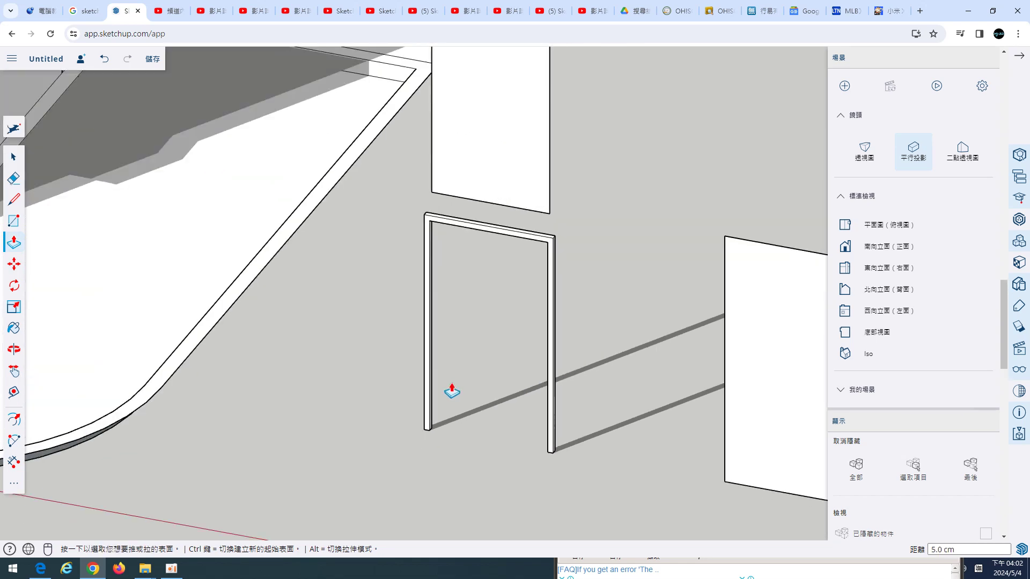
{"action": "scroll", "coordinate": [492, 177], "scroll_direction": "up", "scroll_amount": 2}
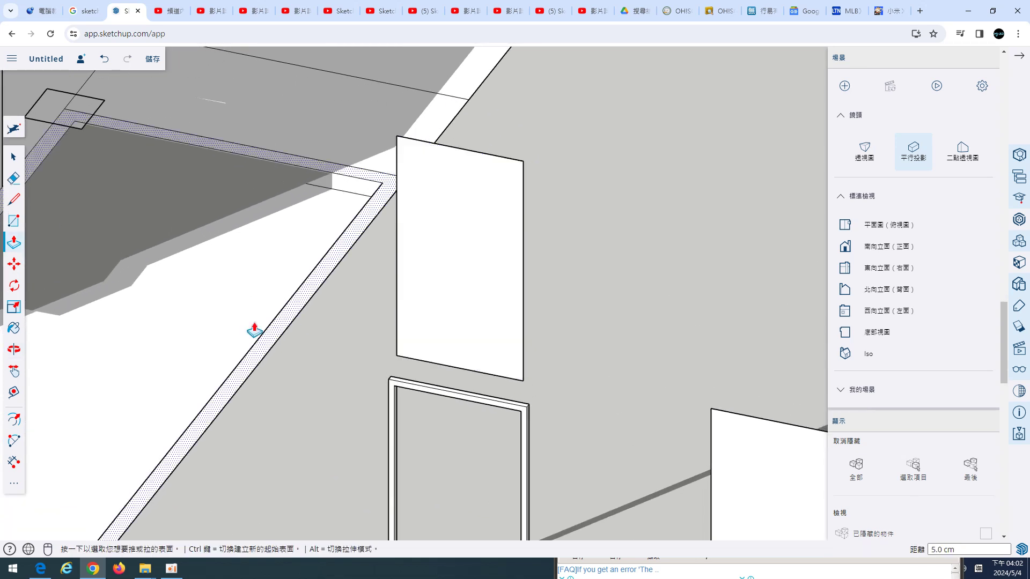
Step: Inset the upper panel by 20, then inset again by 15 for nested window borders
{"action": "left_click", "coordinate": [16, 421]}
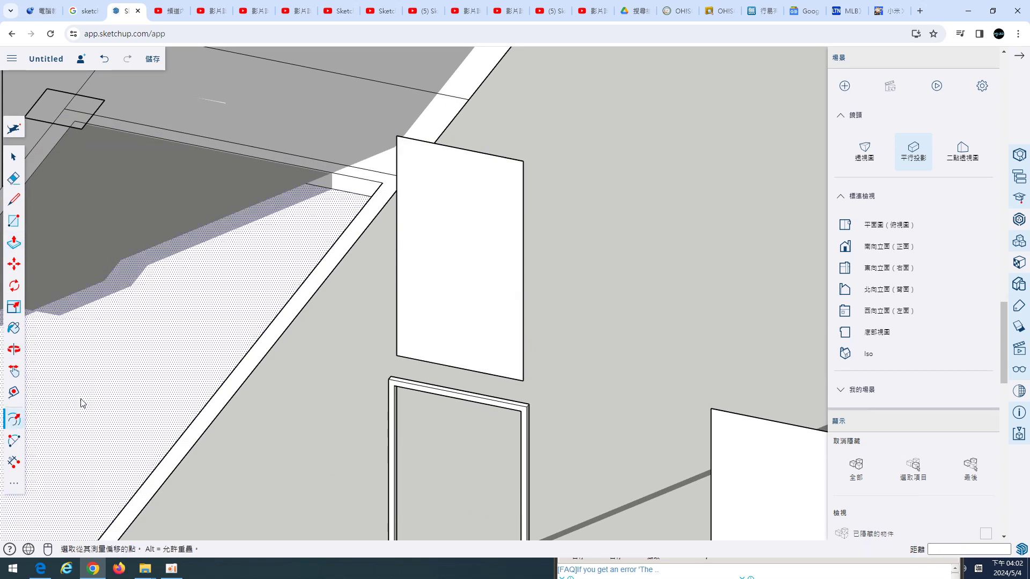
{"action": "left_click", "coordinate": [469, 288]}
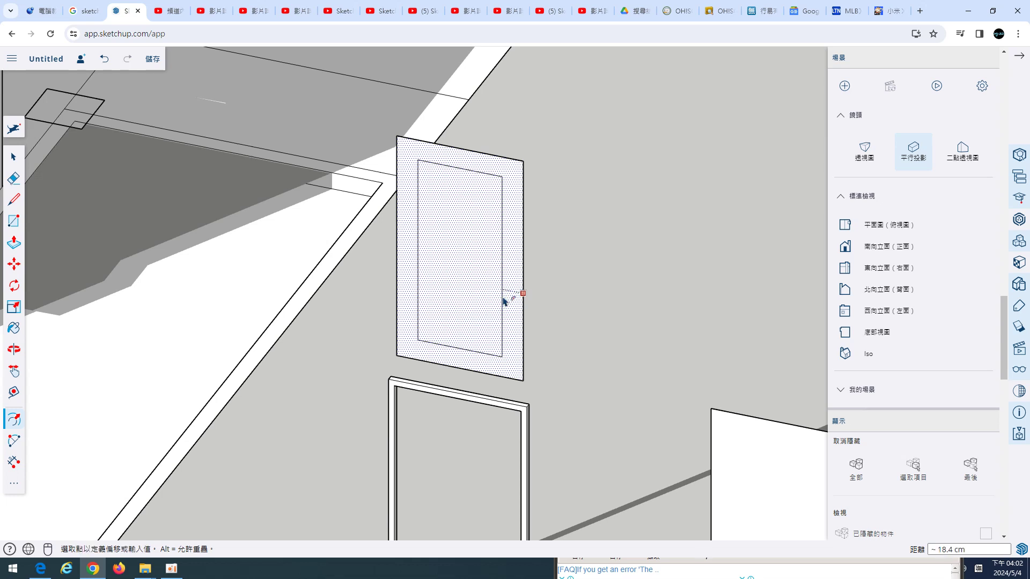
{"action": "type", "text": "20"}
{"action": "key", "text": "Return"}
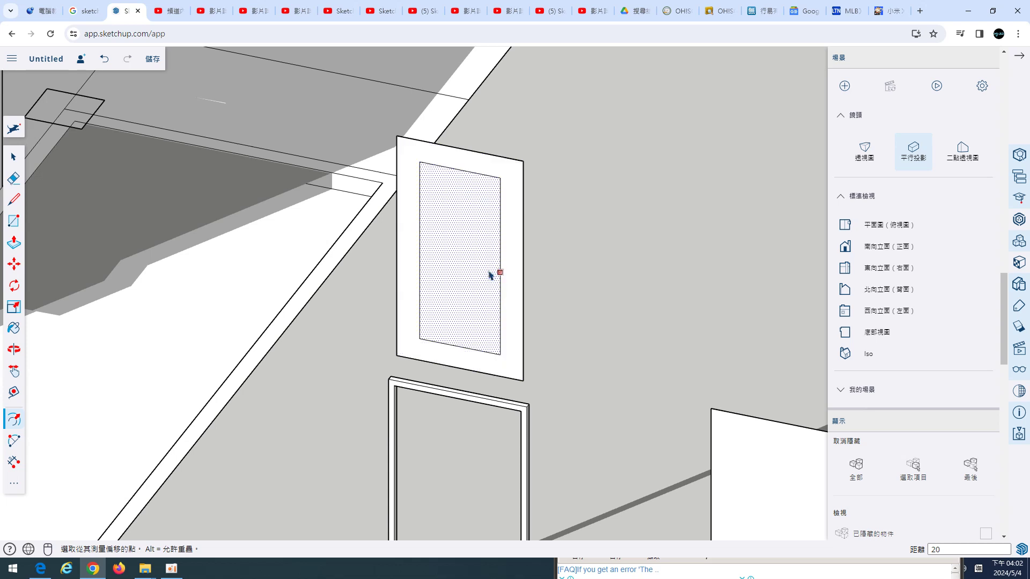
{"action": "left_click", "coordinate": [497, 273]}
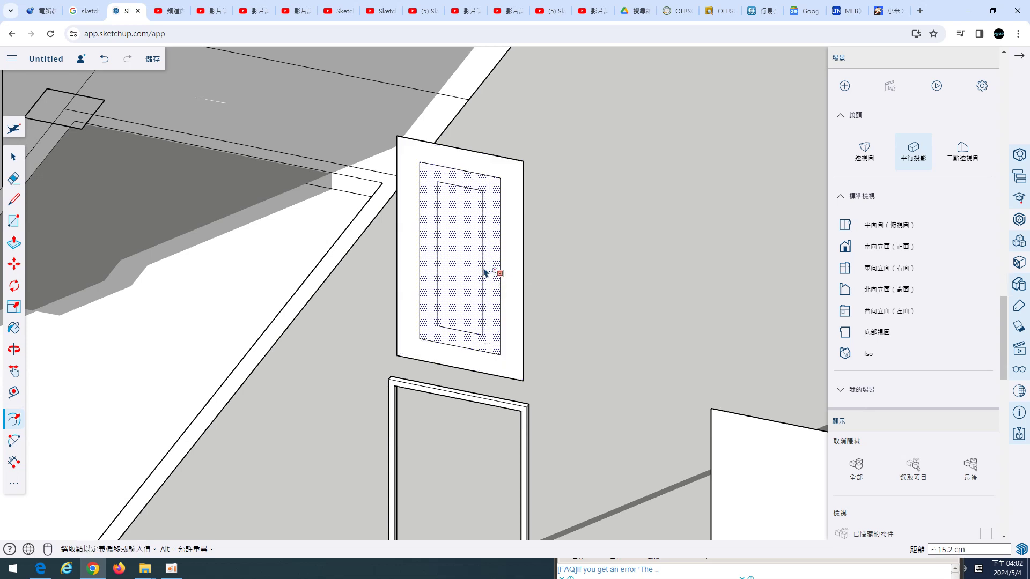
{"action": "left_click", "coordinate": [484, 273]}
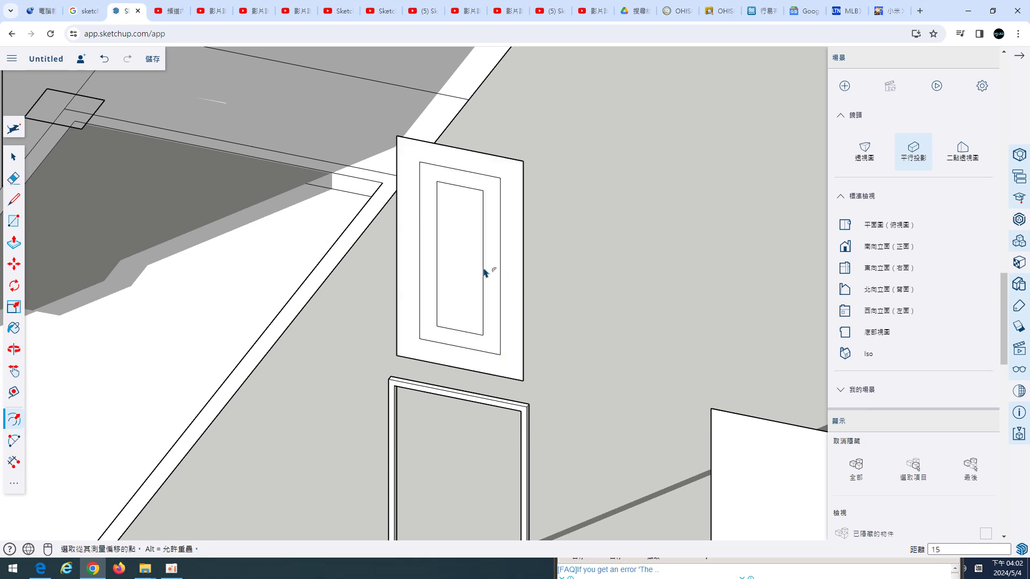
{"action": "middle_click_drag", "start_coordinate": [651, 218], "coordinate": [600, 240]}
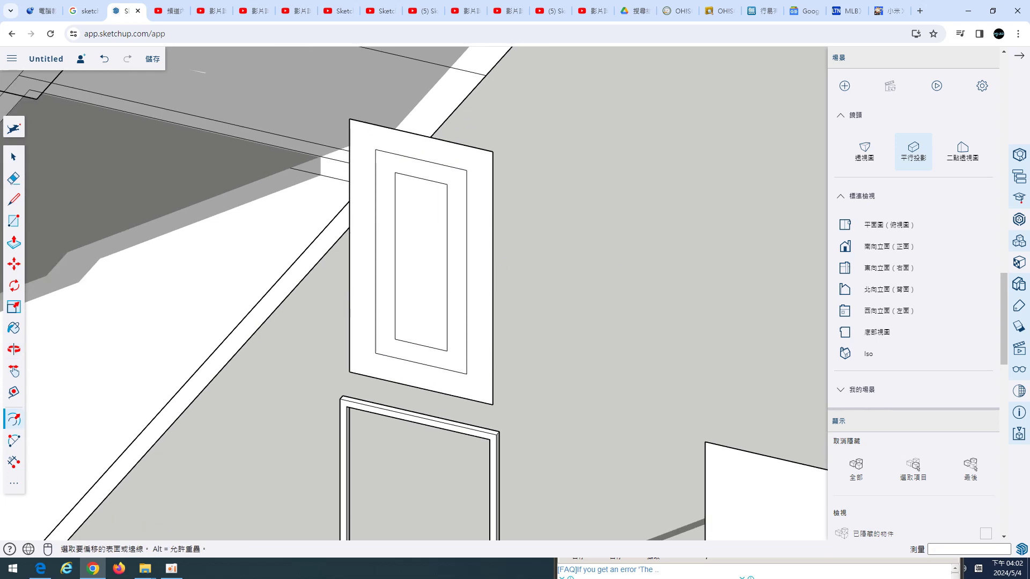
{"action": "left_click", "coordinate": [14, 243]}
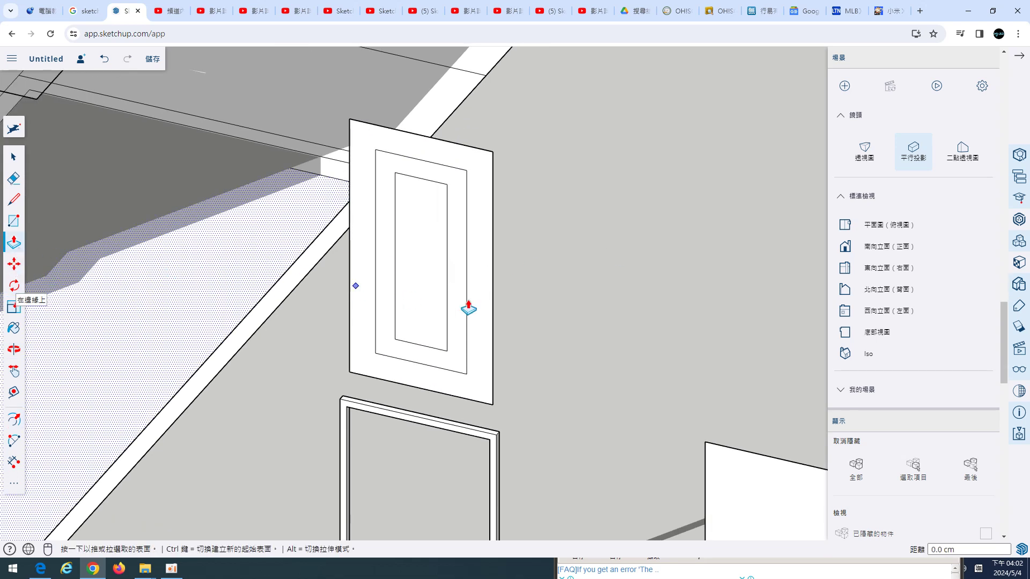
Step: Select the window's outer frame face and pull it out by 3
{"action": "left_click", "coordinate": [14, 156]}
{"action": "left_click", "coordinate": [537, 261]}
{"action": "left_click", "coordinate": [478, 301]}
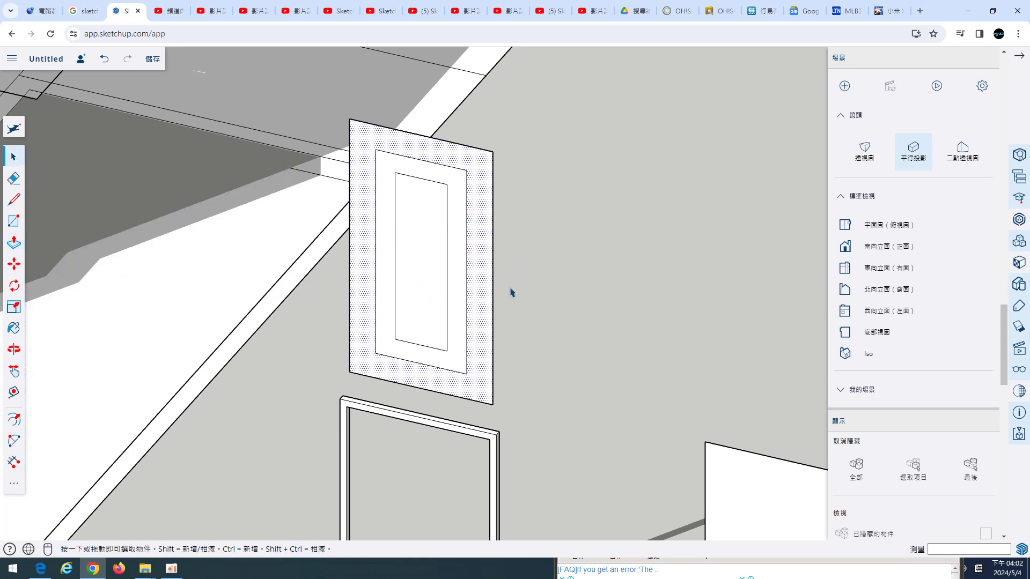
{"action": "left_click", "coordinate": [14, 243]}
{"action": "left_click", "coordinate": [367, 305]}
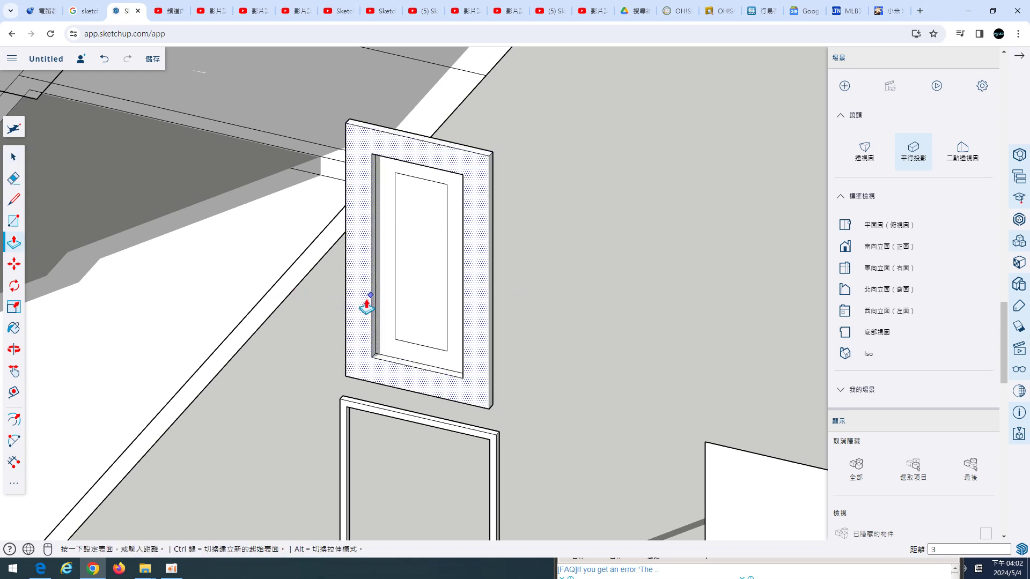
{"action": "key", "text": "Return"}
Step: Push the inner glass face in by 3 cm and orbit to check the depth
{"action": "left_click", "coordinate": [421, 305]}
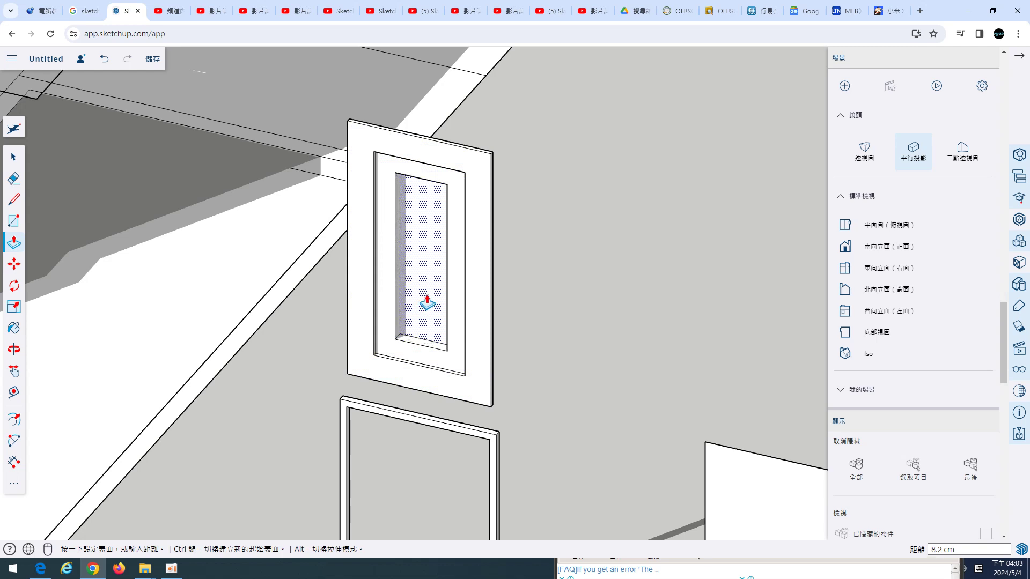
{"action": "type", "text": "3"}
{"action": "key", "text": "Return"}
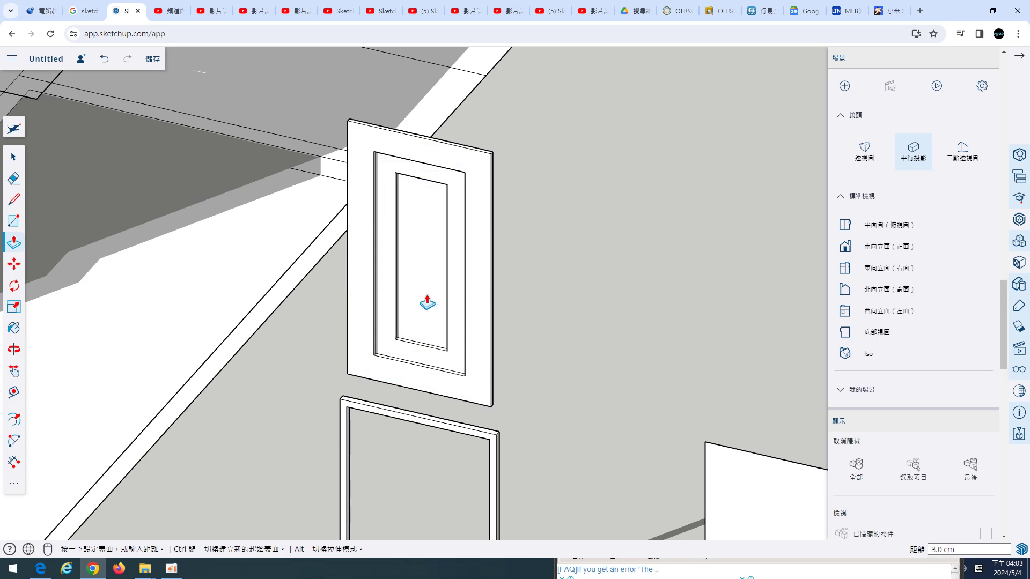
{"action": "middle_click_drag", "start_coordinate": [427, 303], "coordinate": [427, 330]}
{"action": "key", "text": "space"}
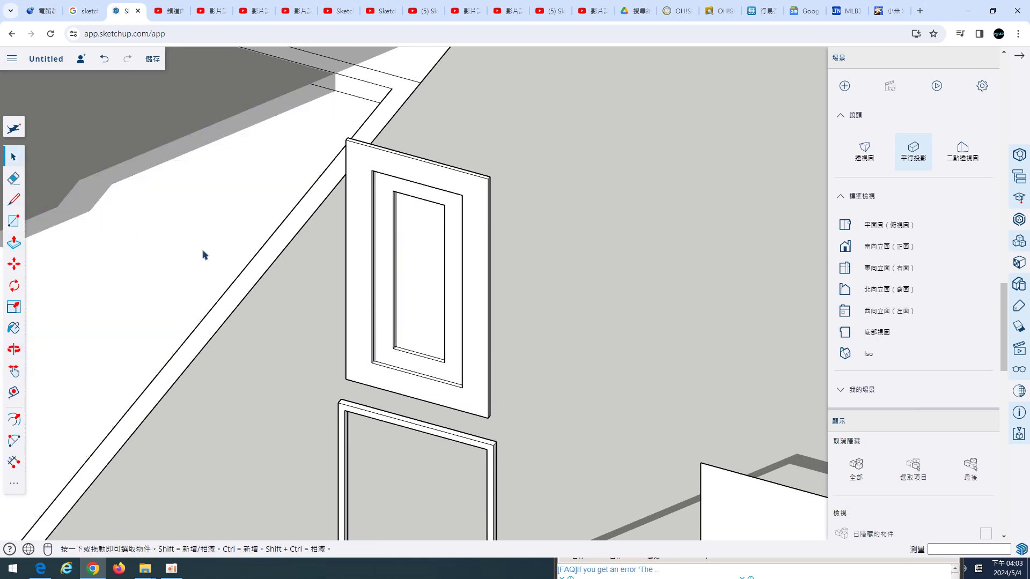
Step: Select all of the window's geometry and make it a group
{"action": "scroll", "coordinate": [199, 255], "scroll_direction": "down", "scroll_amount": 2}
{"action": "scroll", "coordinate": [257, 231], "scroll_direction": "down", "scroll_amount": 2}
{"action": "triple_click", "coordinate": [363, 287]}
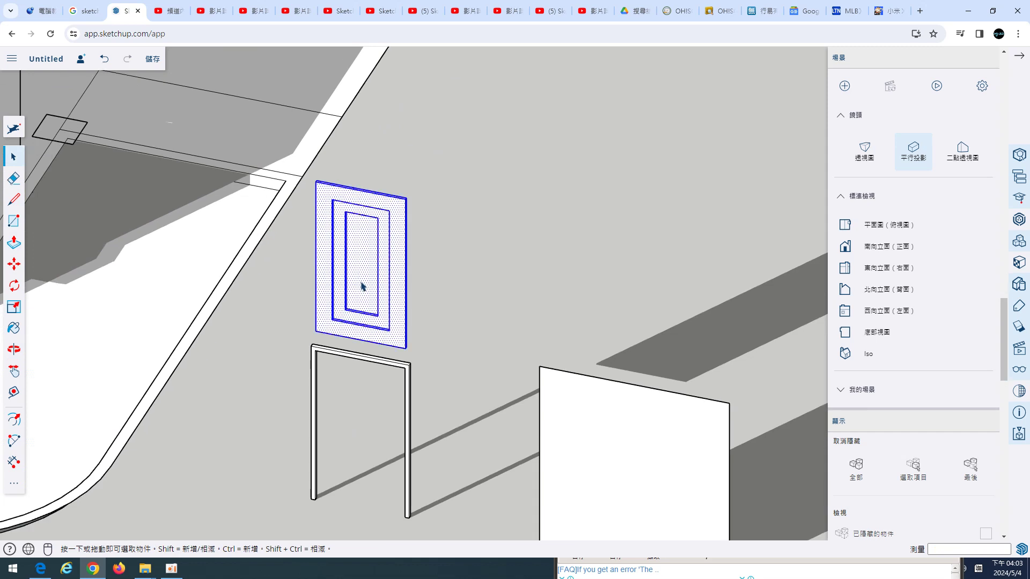
{"action": "right_click", "coordinate": [363, 287]}
{"action": "left_click", "coordinate": [392, 436]}
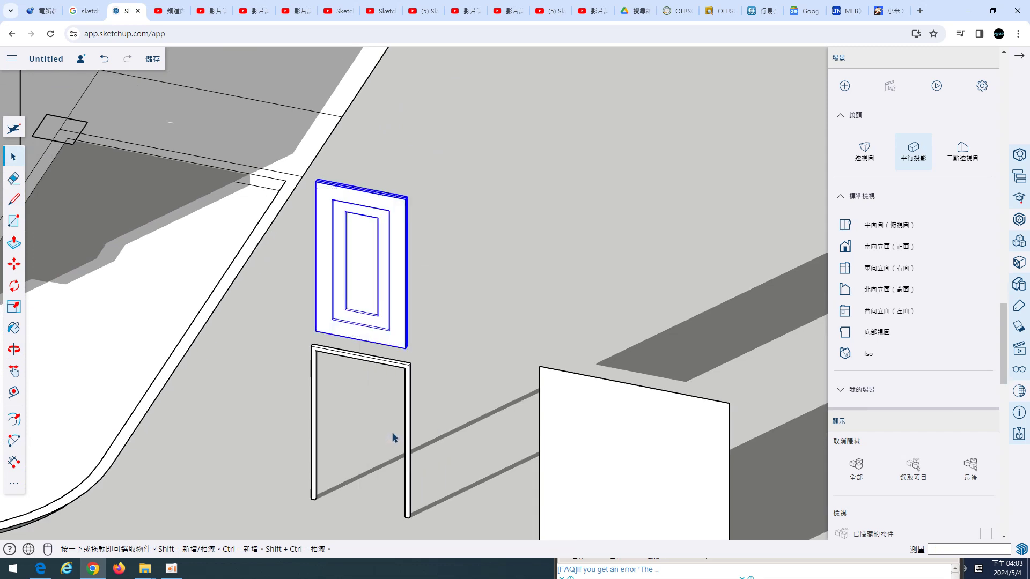
Step: Group the whole door frame, then select the window group
{"action": "triple_click", "coordinate": [317, 427]}
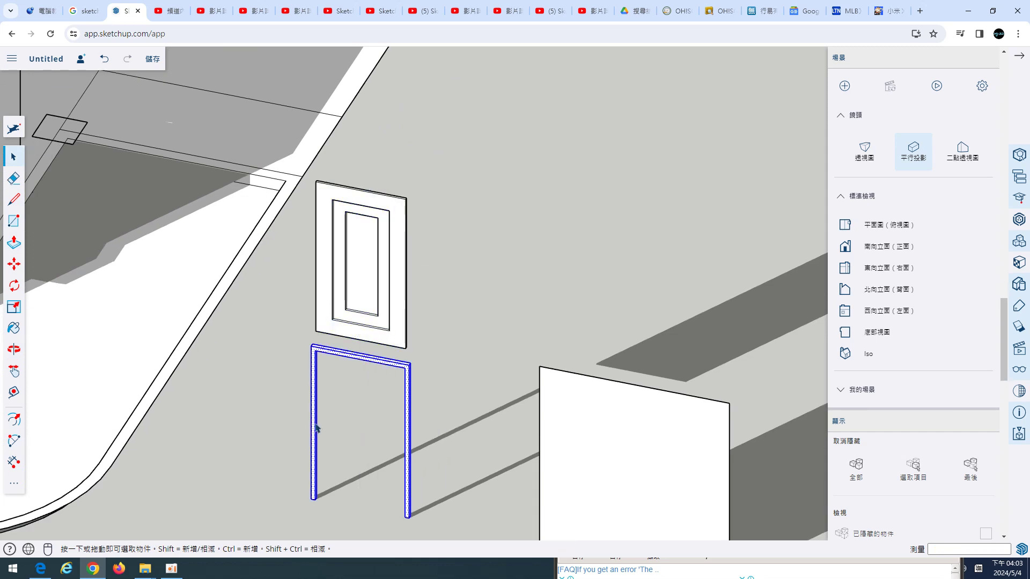
{"action": "right_click", "coordinate": [316, 427]}
{"action": "left_click", "coordinate": [338, 451]}
{"action": "left_click", "coordinate": [437, 356]}
{"action": "scroll", "coordinate": [437, 354], "scroll_direction": "up", "scroll_amount": 1}
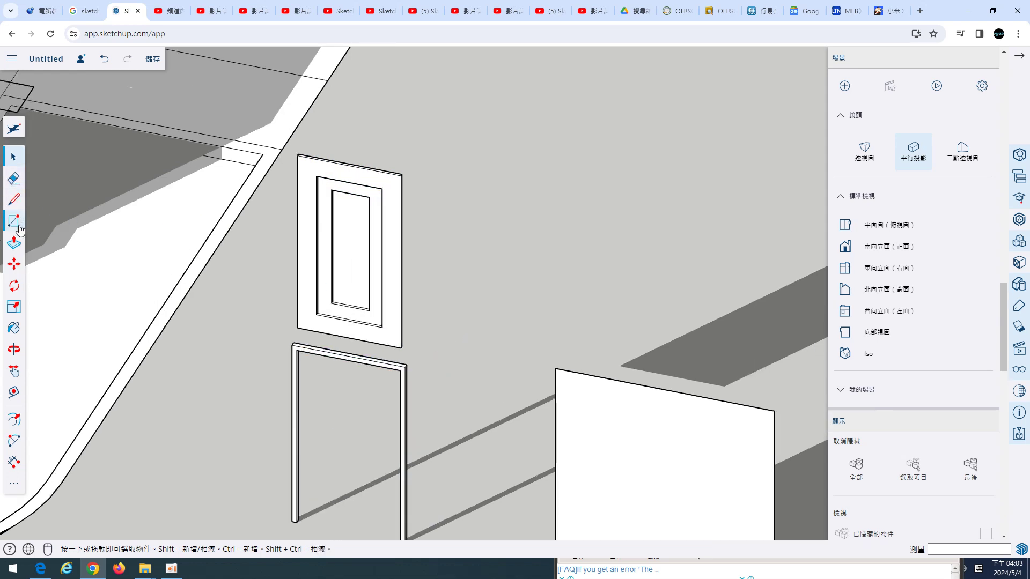
{"action": "left_click", "coordinate": [309, 277]}
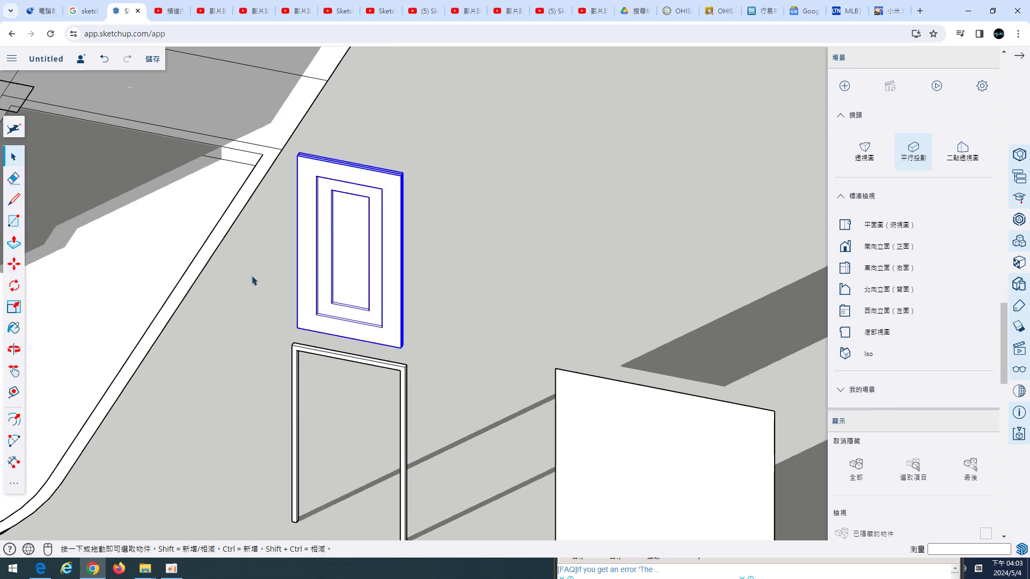
Step: Move the door leaf by its top corner and drop it into the door frame
{"action": "left_click", "coordinate": [14, 263]}
{"action": "scroll", "coordinate": [296, 178], "scroll_direction": "up", "scroll_amount": 2}
{"action": "left_click", "coordinate": [303, 145]}
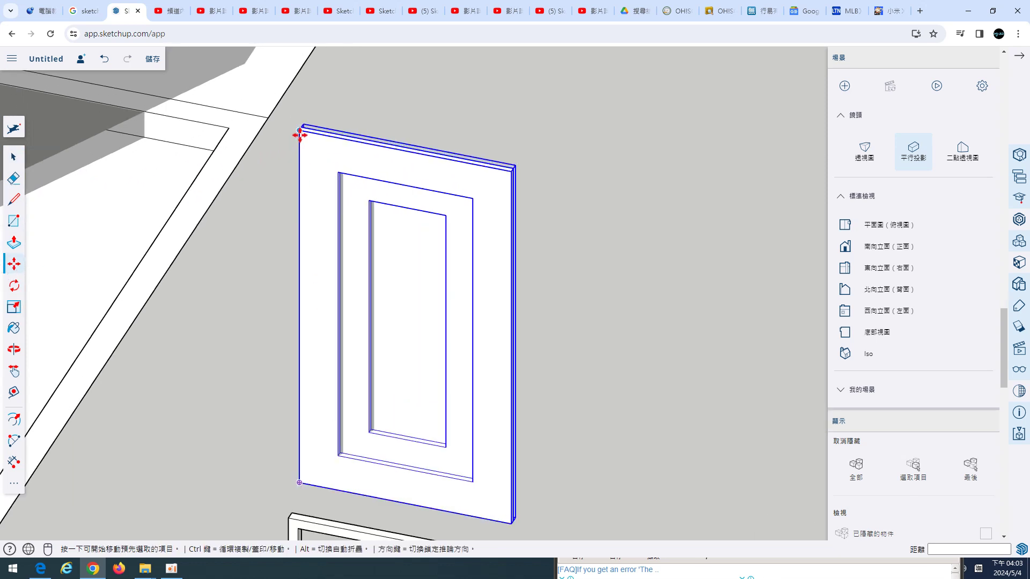
{"action": "scroll", "coordinate": [322, 161], "scroll_direction": "down", "scroll_amount": 1}
{"action": "mouse_move", "coordinate": [323, 430]}
{"action": "middle_mouse_down"}
{"action": "mouse_move", "coordinate": [345, 288]}
{"action": "mouse_move", "coordinate": [345, 193]}
{"action": "mouse_move", "coordinate": [318, 267]}
{"action": "middle_mouse_up"}
{"action": "scroll", "coordinate": [325, 263], "scroll_direction": "up", "scroll_amount": 2}
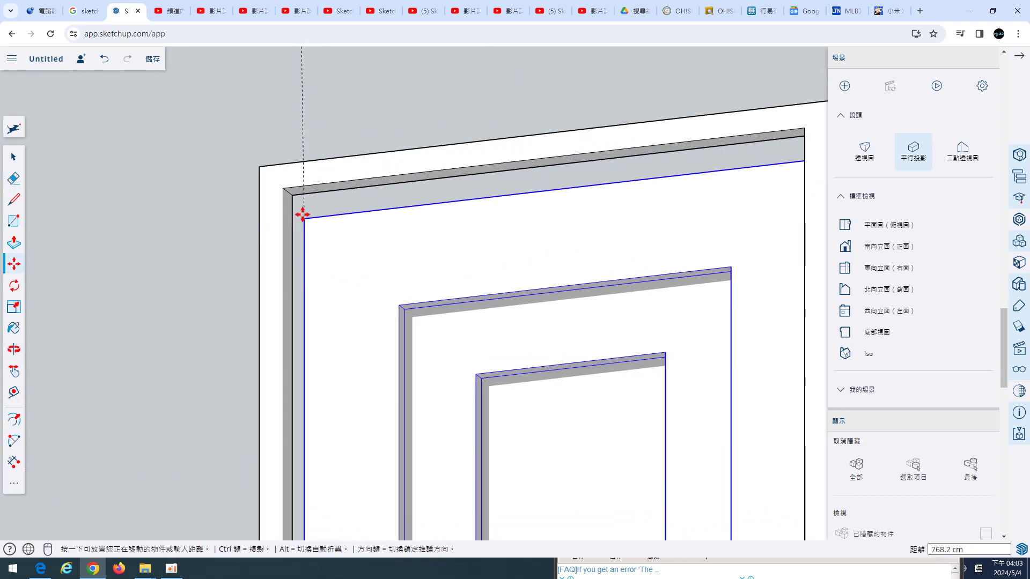
{"action": "left_click", "coordinate": [294, 198]}
Step: Orbit out to view the door in its frame beside the house, then return to Select
{"action": "scroll", "coordinate": [449, 206], "scroll_direction": "down", "scroll_amount": 2}
{"action": "scroll", "coordinate": [449, 206], "scroll_direction": "down", "scroll_amount": 3}
{"action": "mouse_move", "coordinate": [450, 206]}
{"action": "middle_mouse_down"}
{"action": "mouse_move", "coordinate": [453, 322]}
{"action": "mouse_move", "coordinate": [466, 322]}
{"action": "mouse_move", "coordinate": [481, 296]}
{"action": "middle_mouse_up"}
{"action": "scroll", "coordinate": [466, 322], "scroll_direction": "up", "scroll_amount": 2}
{"action": "scroll", "coordinate": [481, 296], "scroll_direction": "down", "scroll_amount": 3}
{"action": "scroll", "coordinate": [478, 306], "scroll_direction": "down", "scroll_amount": 1}
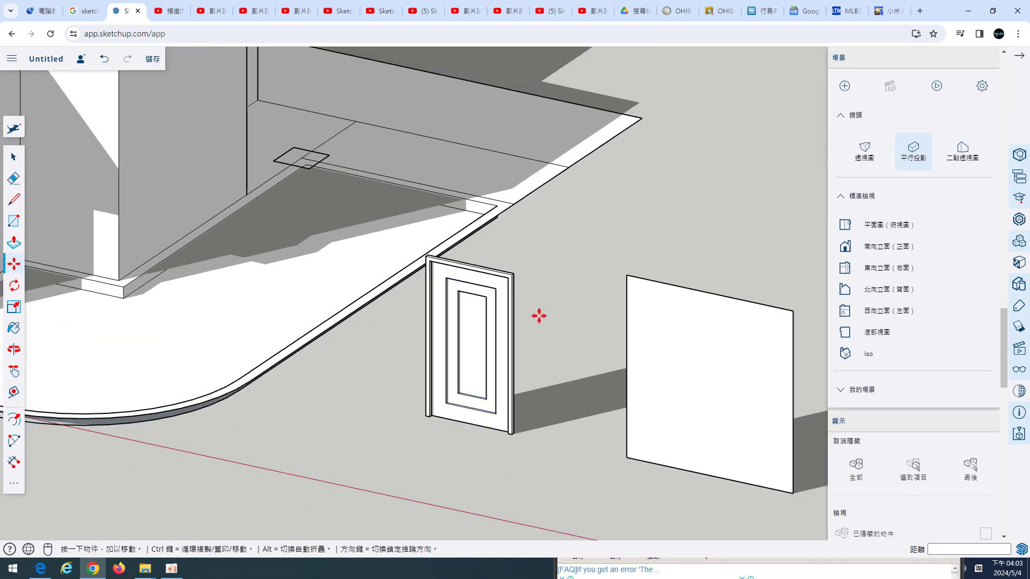
{"action": "left_click", "coordinate": [13, 156]}
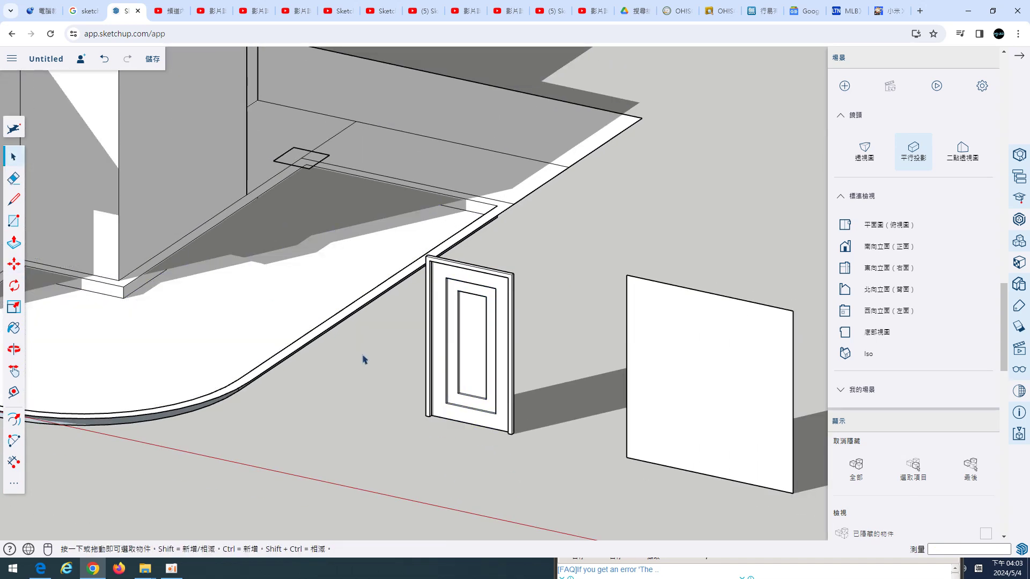
{"action": "scroll", "coordinate": [537, 409], "scroll_direction": "up", "scroll_amount": 1}
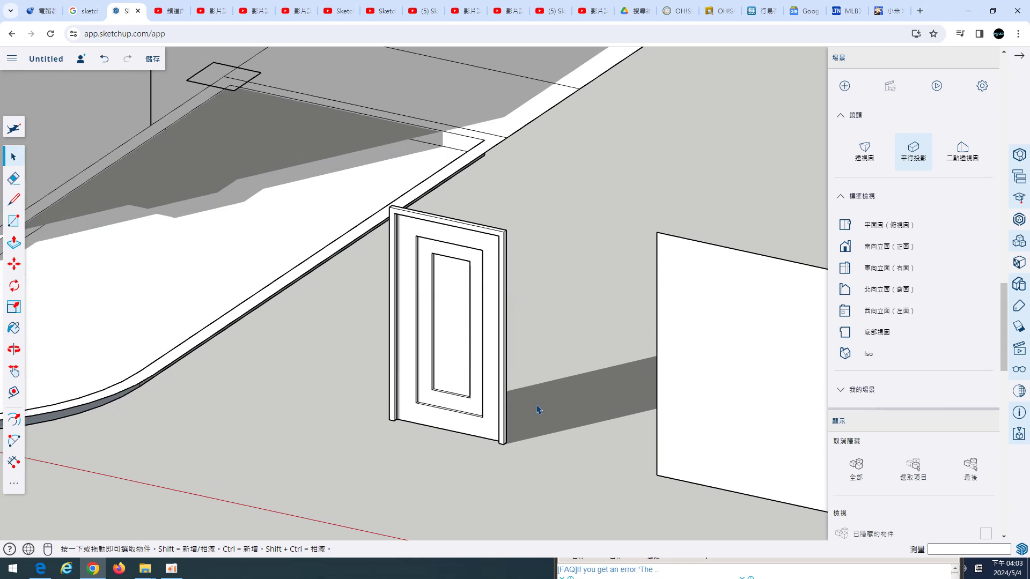
{"action": "scroll", "coordinate": [538, 409], "scroll_direction": "up", "scroll_amount": 1}
{"action": "scroll", "coordinate": [539, 409], "scroll_direction": "up", "scroll_amount": 1}
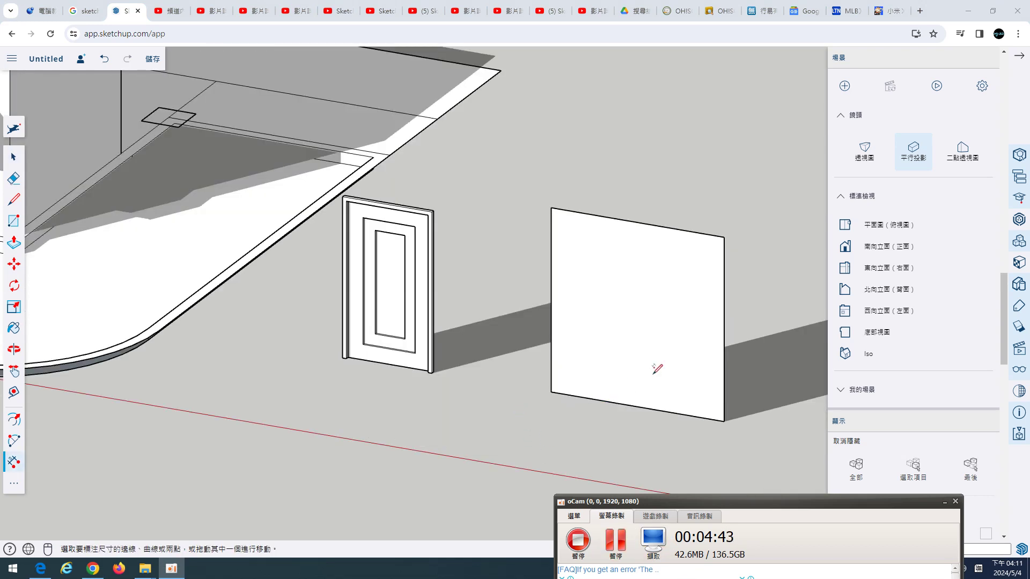
{"action": "scroll", "coordinate": [713, 269], "scroll_direction": "up", "scroll_amount": 1}
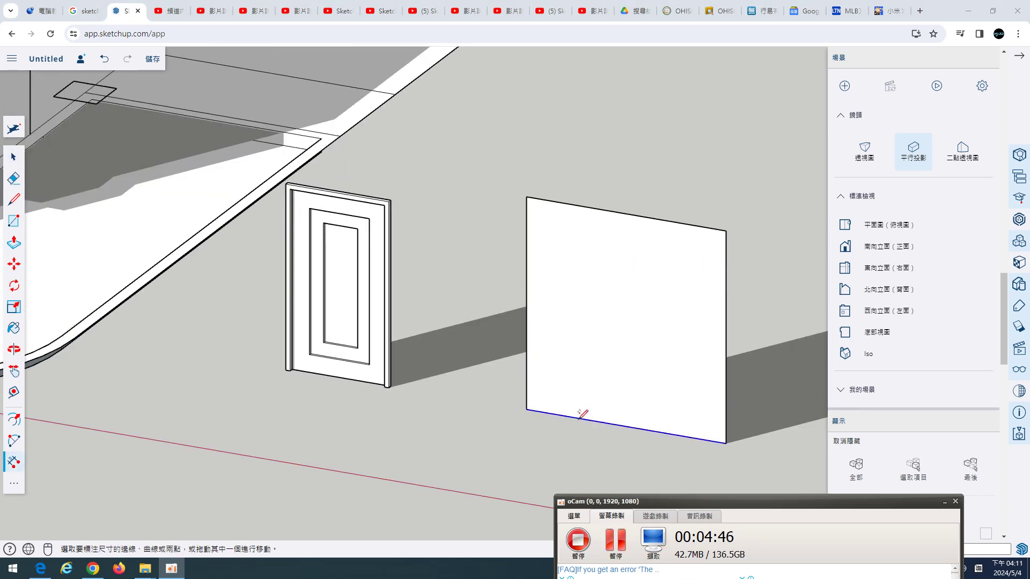
{"action": "scroll", "coordinate": [569, 337], "scroll_direction": "down", "scroll_amount": 2}
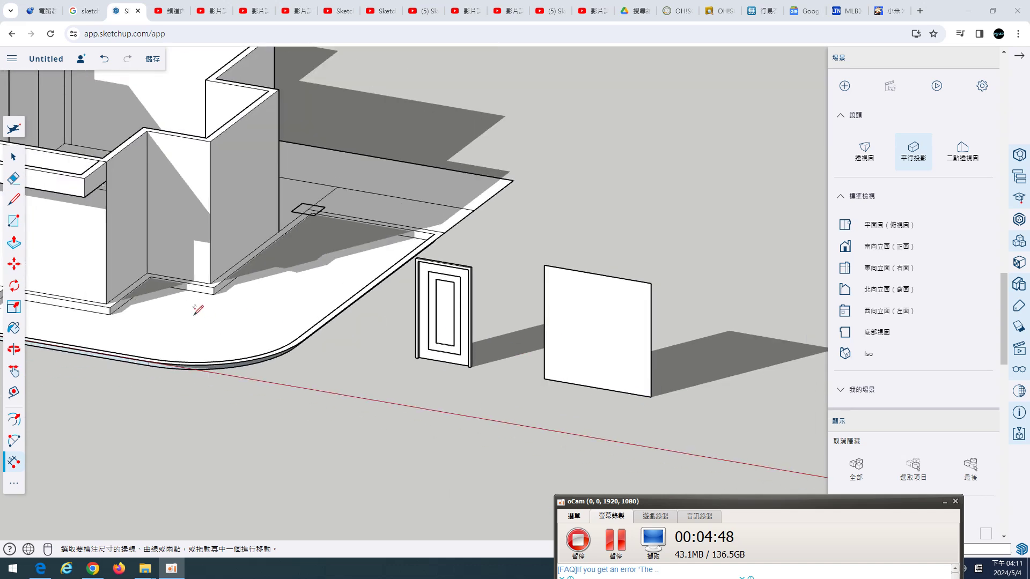
{"action": "scroll", "coordinate": [501, 387], "scroll_direction": "down", "scroll_amount": 2}
{"action": "scroll", "coordinate": [509, 385], "scroll_direction": "up", "scroll_amount": 2}
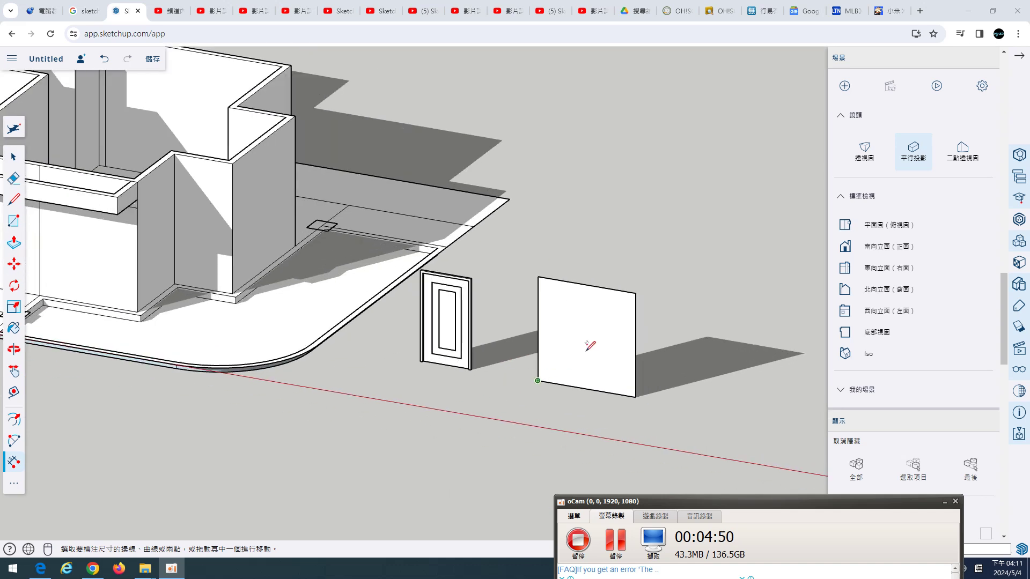
{"action": "scroll", "coordinate": [590, 346], "scroll_direction": "up", "scroll_amount": 3}
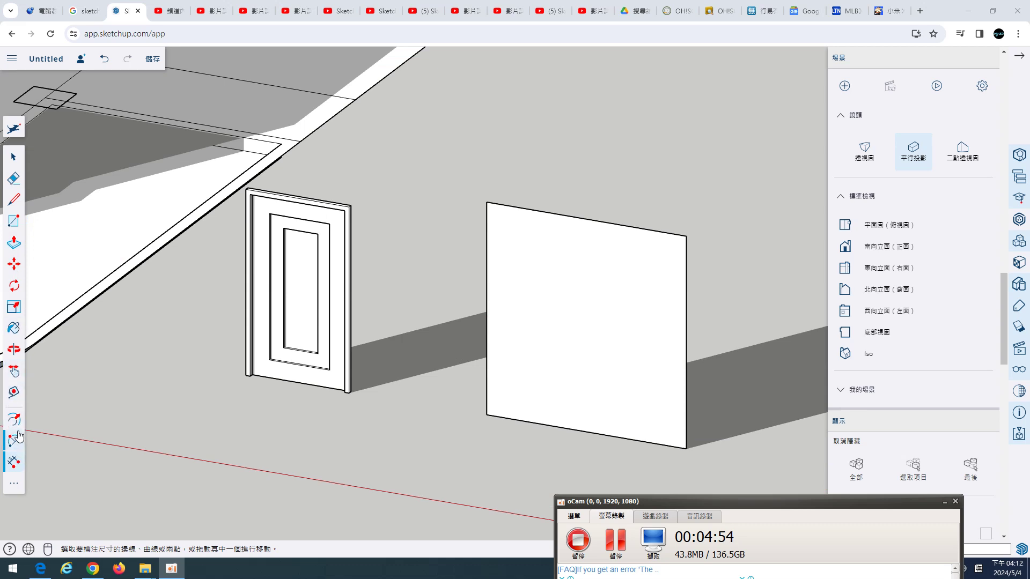
{"action": "left_click", "coordinate": [14, 392]}
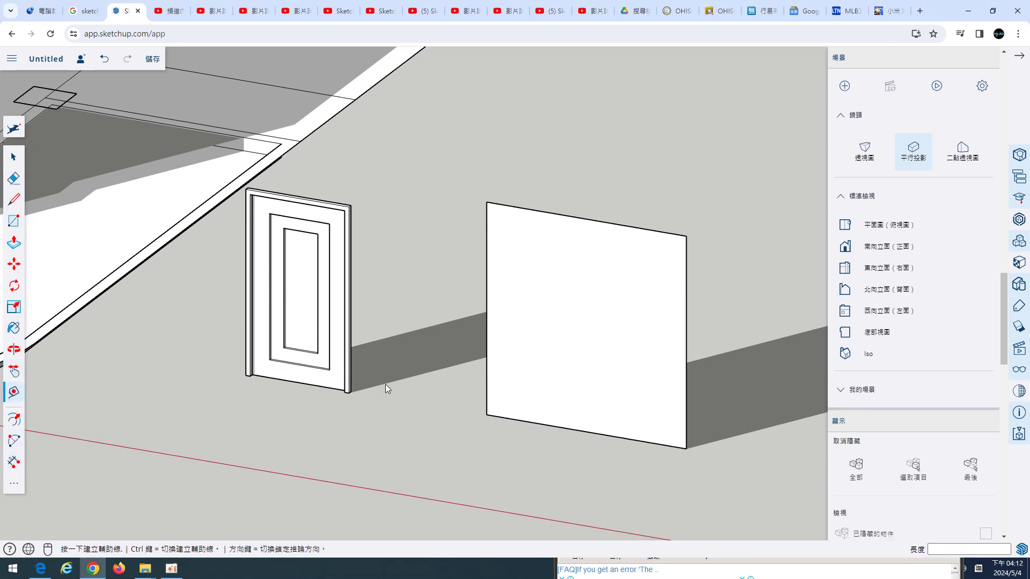
Step: Place vertical guides 30 cm in from the panel's left and right edges
{"action": "left_click", "coordinate": [487, 336]}
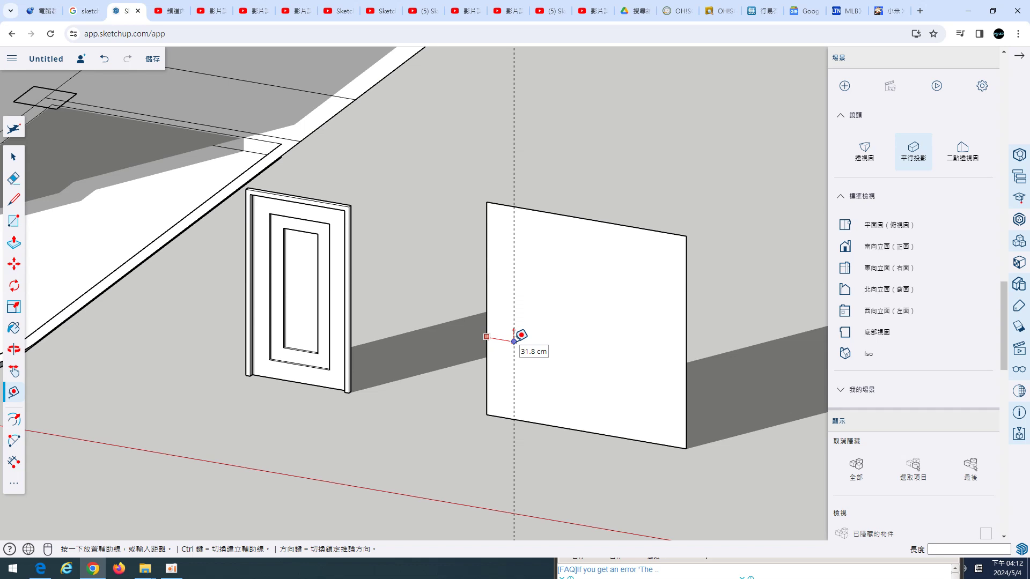
{"action": "type", "text": "30"}
{"action": "key", "text": "Return"}
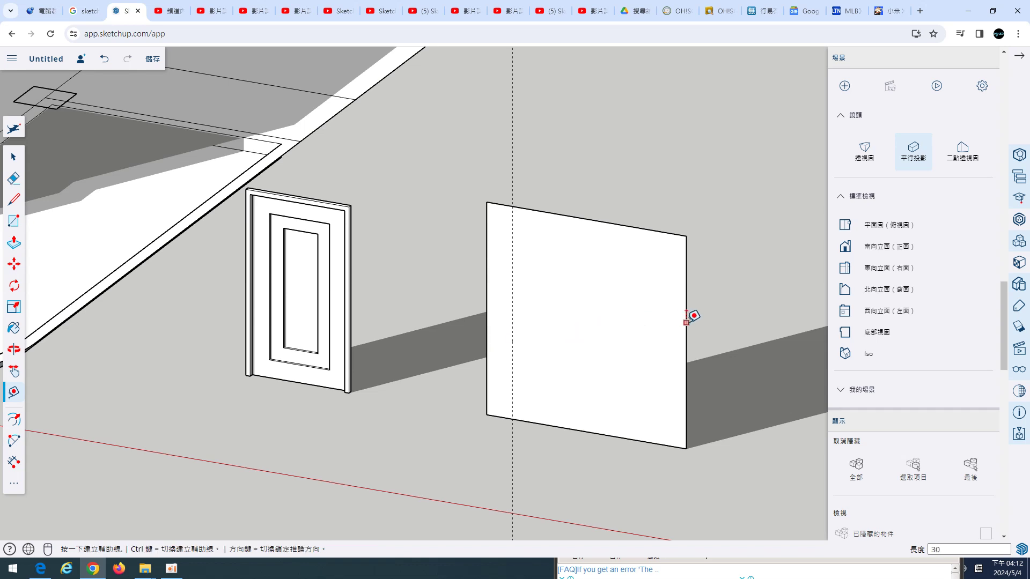
{"action": "left_click", "coordinate": [686, 324]}
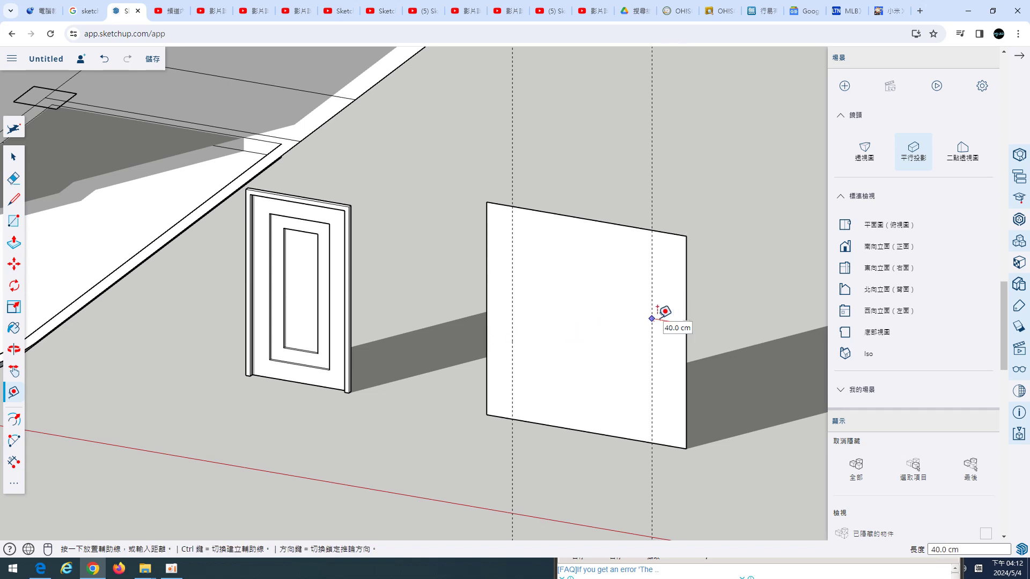
{"action": "type", "text": "30"}
{"action": "key", "text": "Escape"}
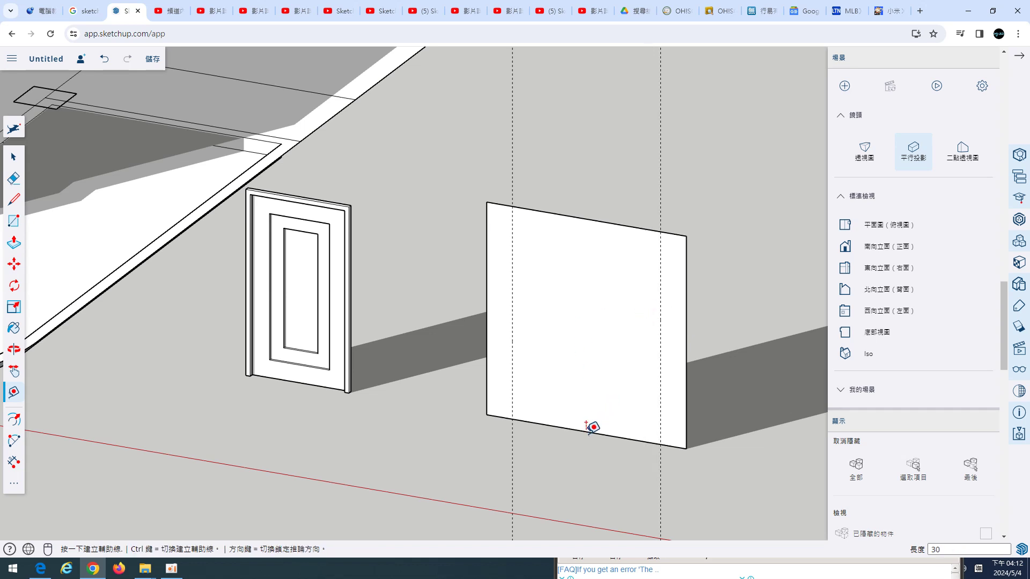
Step: Place a guide 210 cm above the panel bottom and another 120 cm below it
{"action": "left_click", "coordinate": [586, 431]}
{"action": "type", "text": "2"}
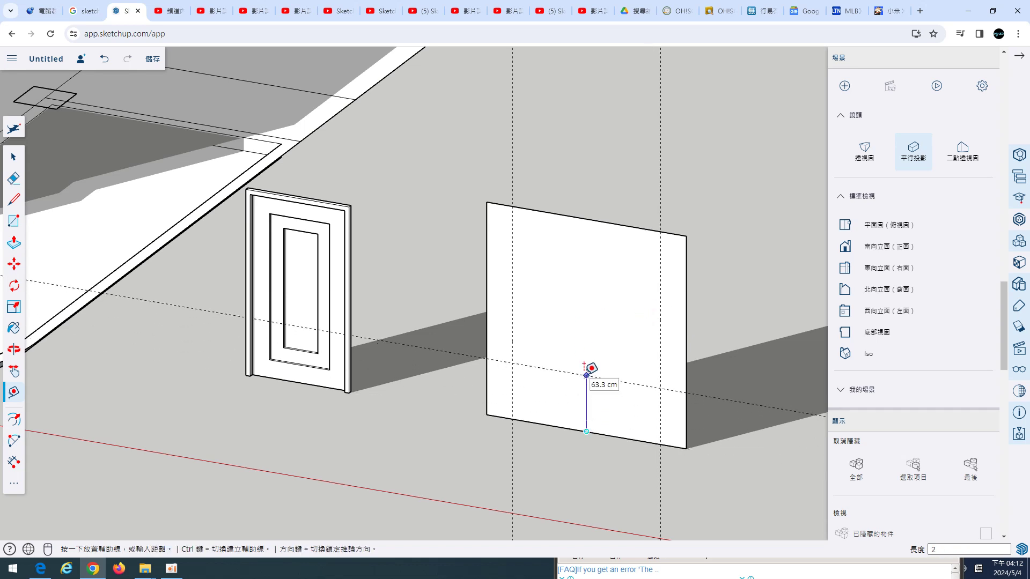
{"action": "type", "text": "10"}
{"action": "key", "text": "Return"}
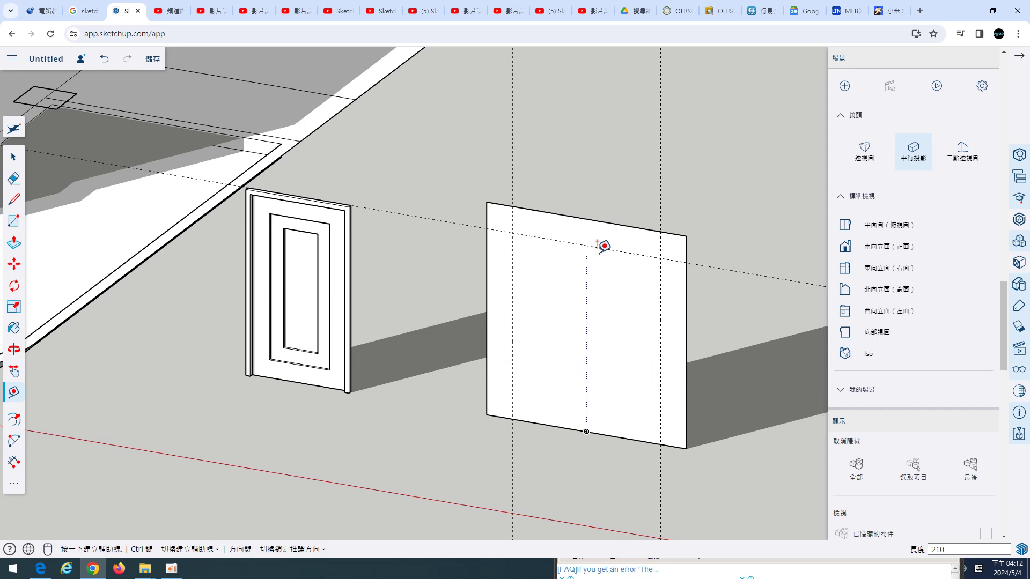
{"action": "left_click", "coordinate": [600, 247]}
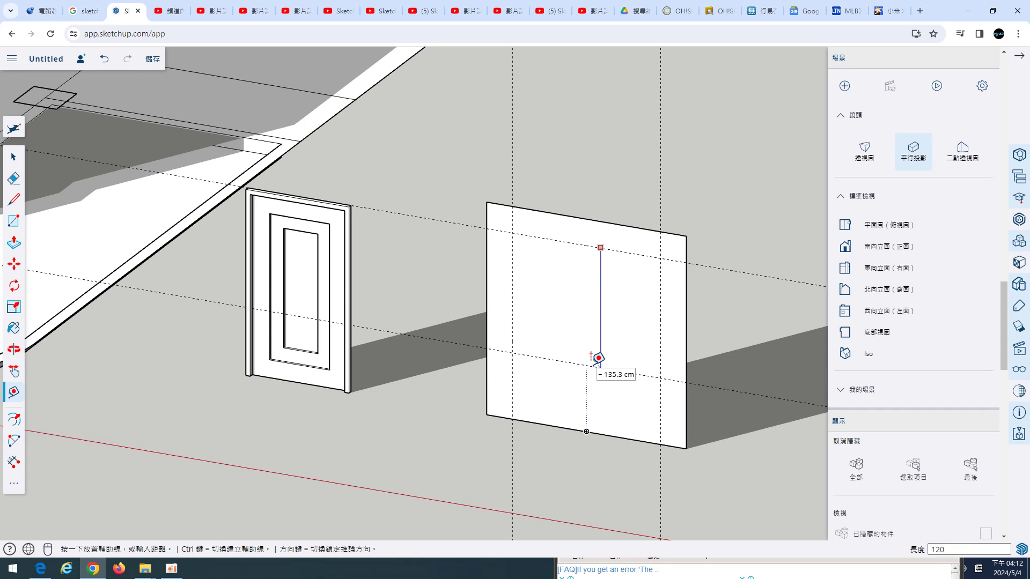
{"action": "key", "text": "Return"}
Step: Add a middle vertical guide and a guide 25 cm below the top guide
{"action": "scroll", "coordinate": [648, 339], "scroll_direction": "up", "scroll_amount": 1}
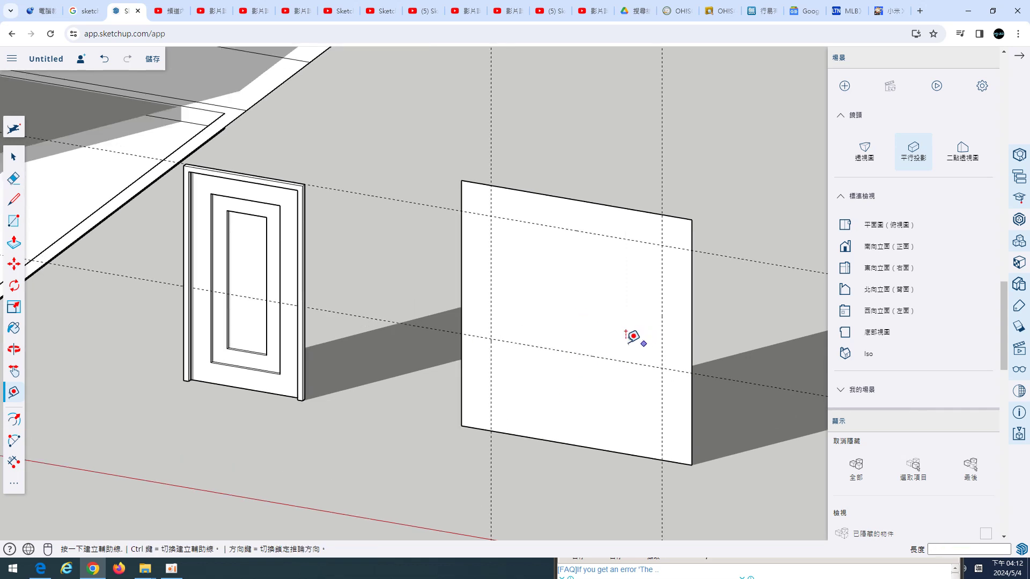
{"action": "left_click", "coordinate": [491, 294]}
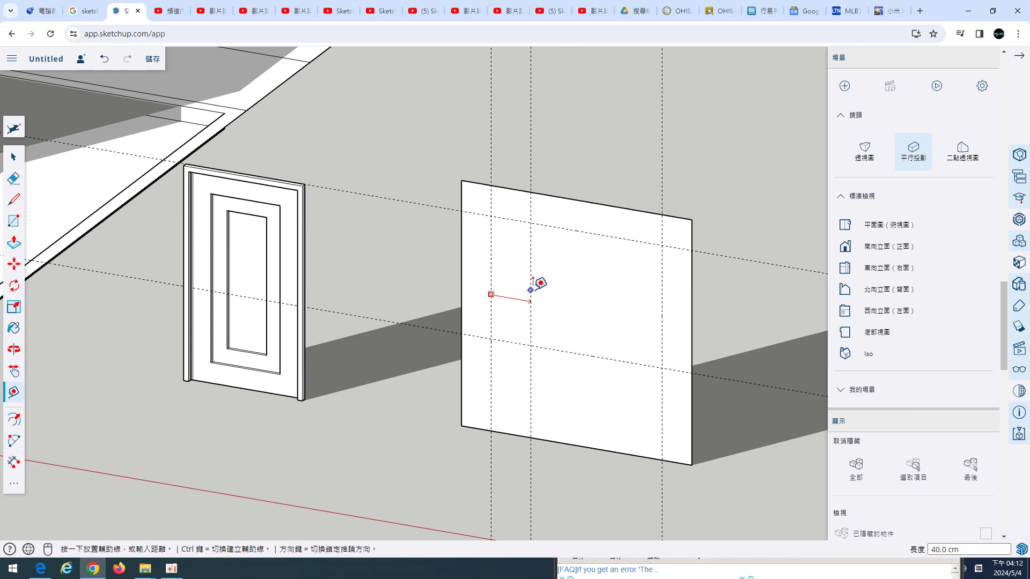
{"action": "key", "text": "Escape"}
{"action": "scroll", "coordinate": [654, 272], "scroll_direction": "up", "scroll_amount": 2}
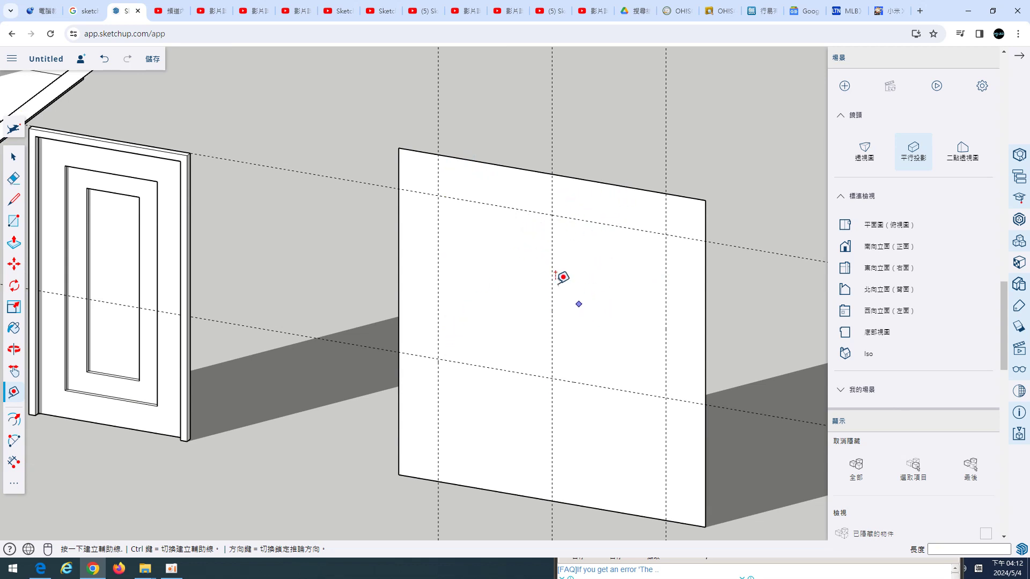
{"action": "left_click", "coordinate": [526, 211]}
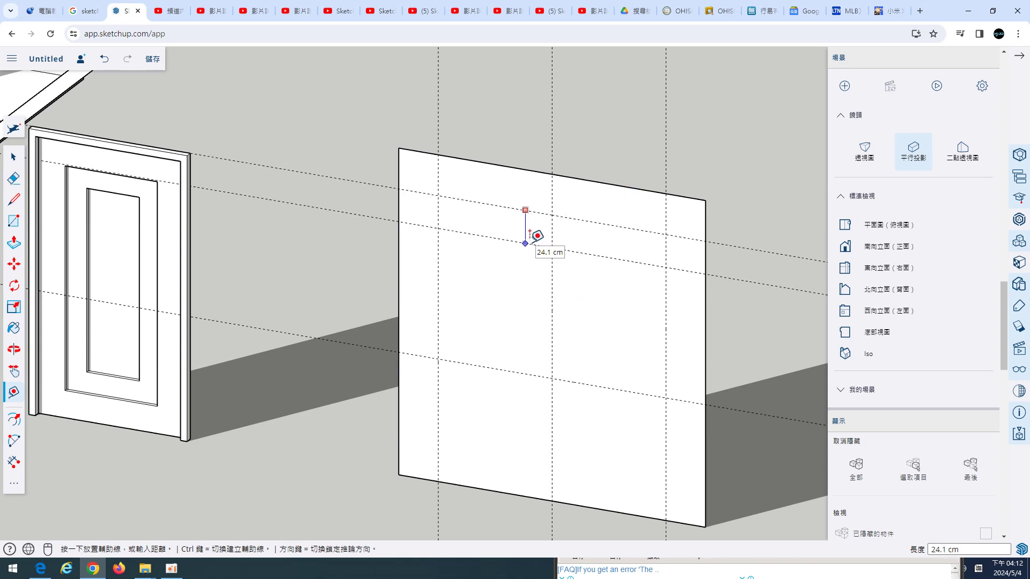
{"action": "type", "text": "25"}
{"action": "key", "text": "Return"}
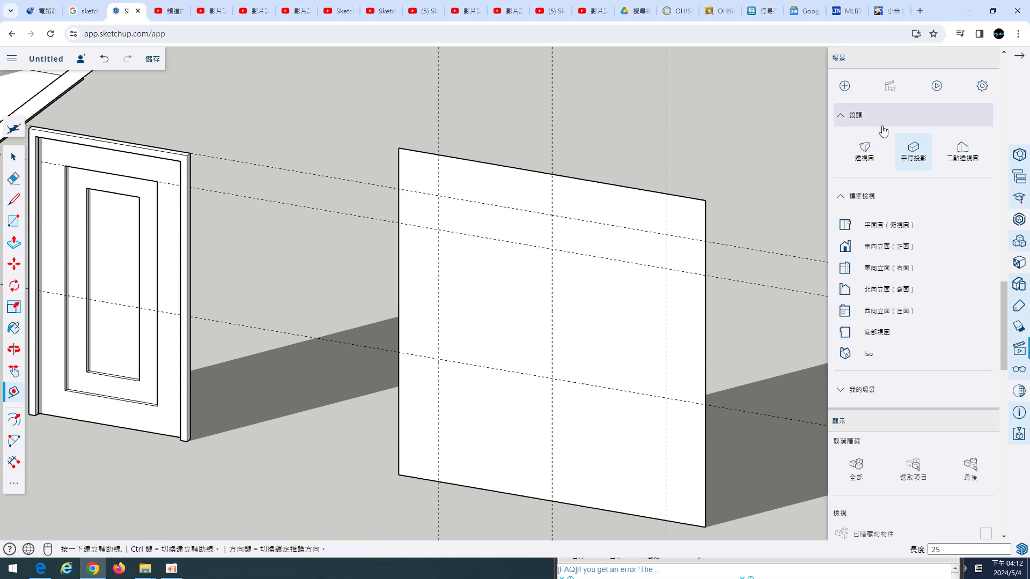
{"action": "scroll", "coordinate": [657, 188], "scroll_direction": "up", "scroll_amount": 1}
{"action": "scroll", "coordinate": [617, 204], "scroll_direction": "down", "scroll_amount": 1}
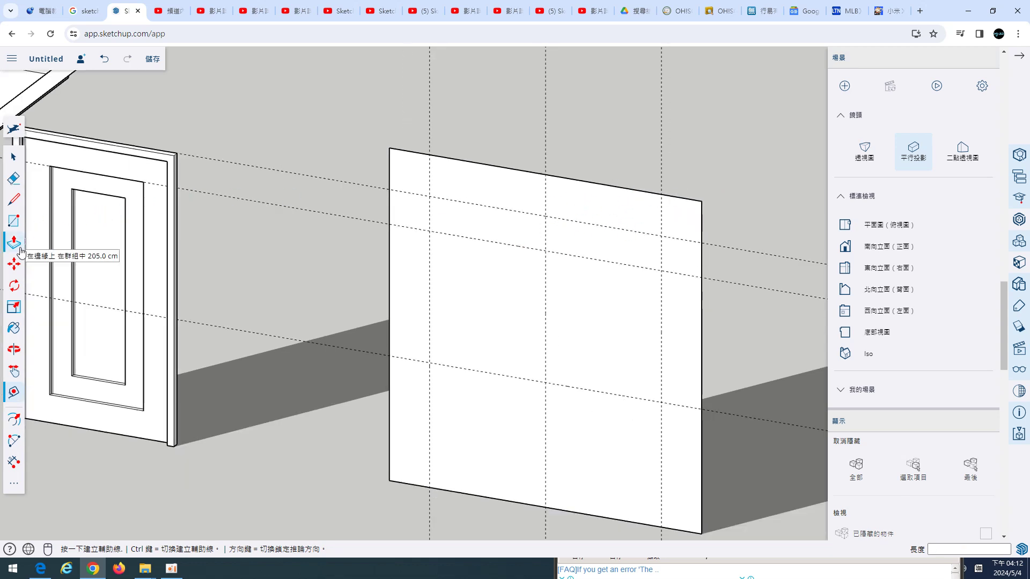
{"action": "left_click", "coordinate": [15, 225]}
Step: Draw the 172.5 × 120 cm rectangle between guides and divide it with horizontal and vertical lines
{"action": "left_click", "coordinate": [429, 196]}
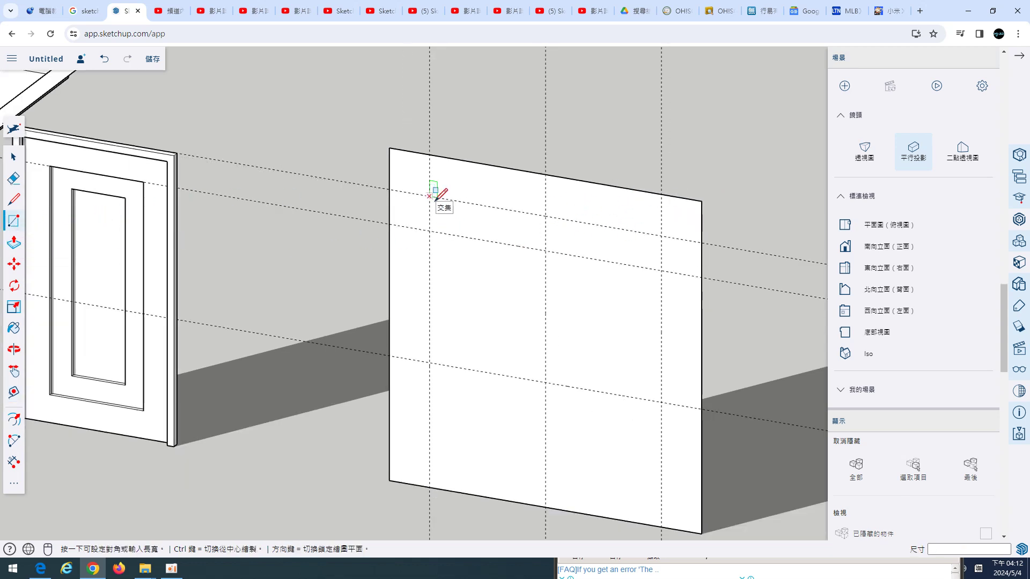
{"action": "left_click", "coordinate": [661, 402]}
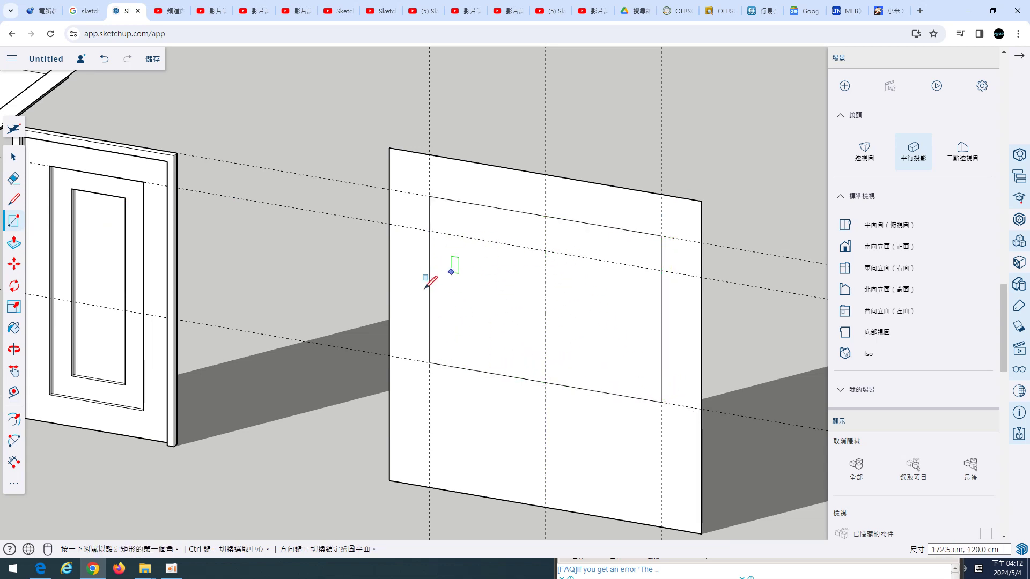
{"action": "left_click", "coordinate": [14, 199]}
{"action": "left_click", "coordinate": [429, 231]}
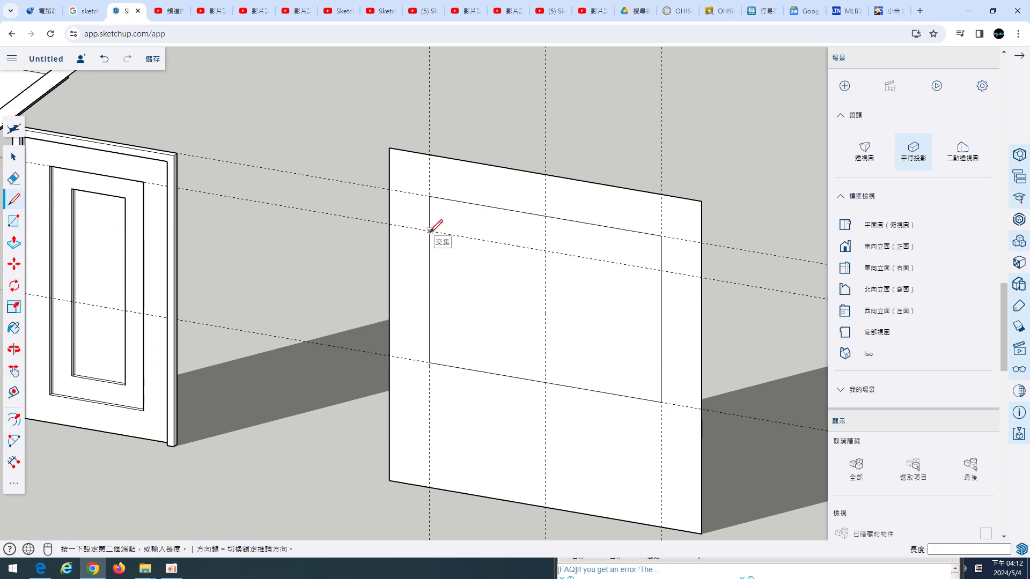
{"action": "left_click", "coordinate": [661, 270]}
{"action": "left_click", "coordinate": [545, 216]}
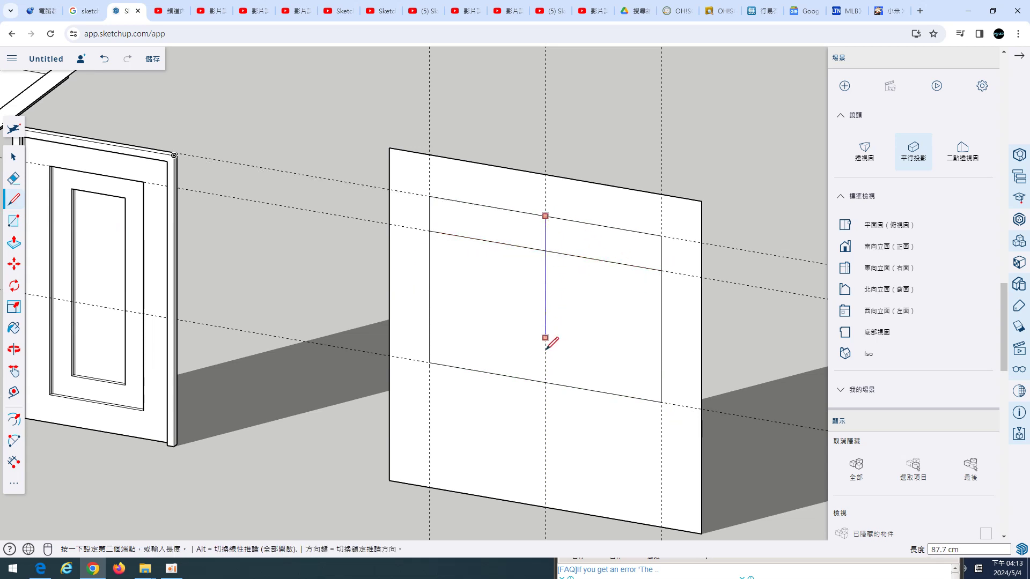
{"action": "left_click", "coordinate": [545, 382]}
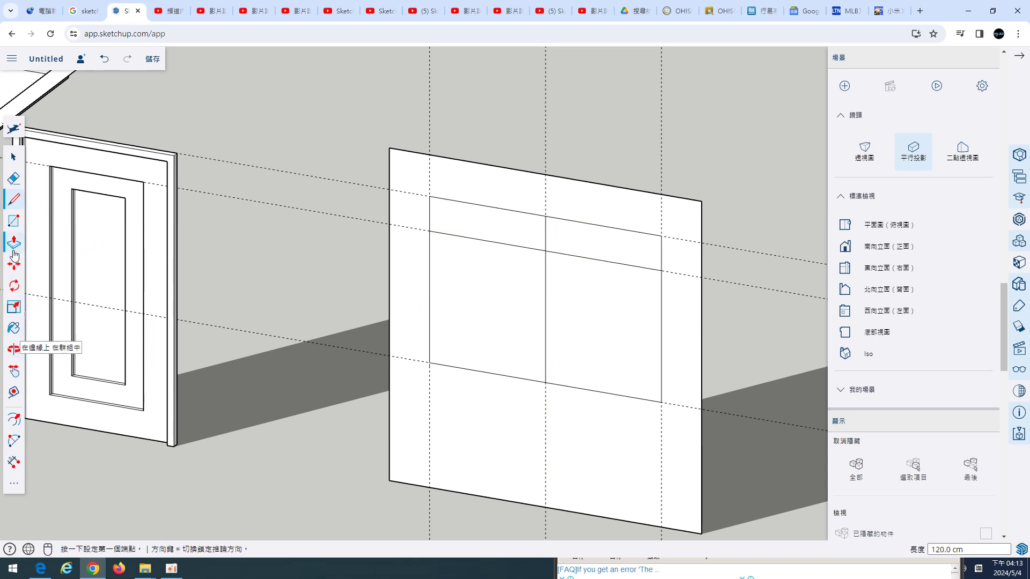
{"action": "left_click", "coordinate": [14, 180]}
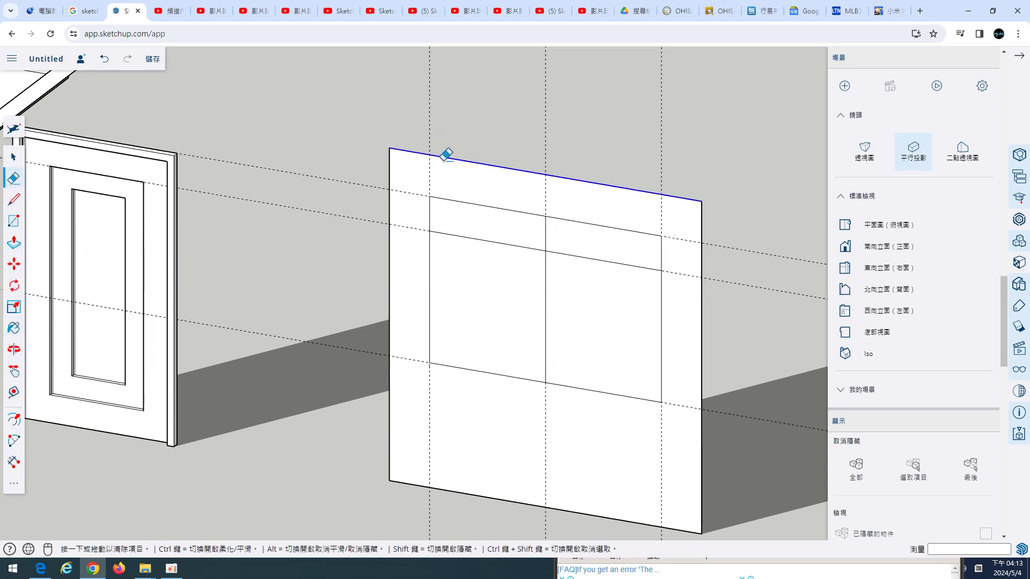
Step: Erase the panel's outer top edge, stray vertical lines, guides and the ground line below
{"action": "left_click", "coordinate": [416, 152]}
{"action": "left_click_drag", "start_coordinate": [409, 161], "coordinate": [388, 228]}
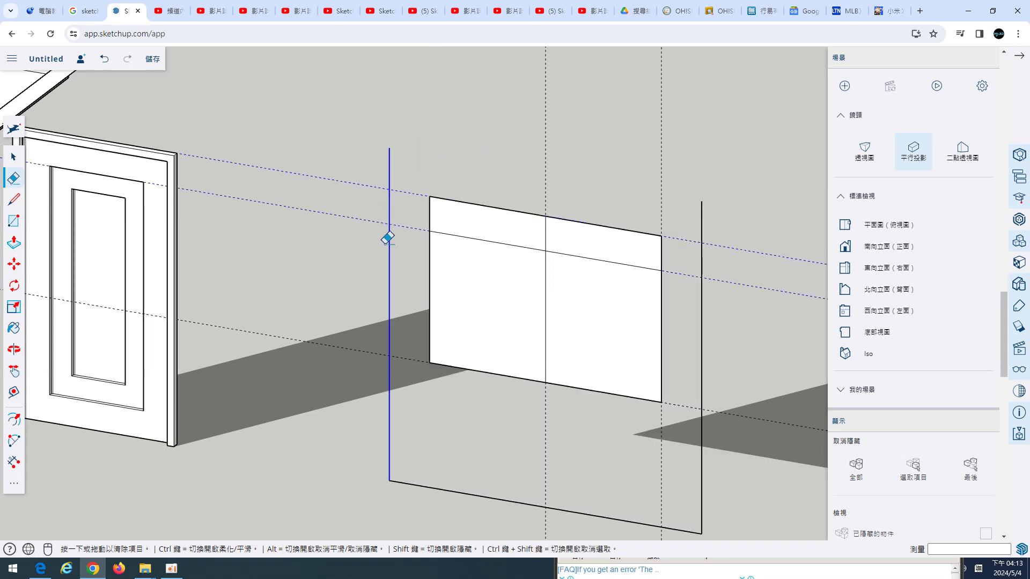
{"action": "left_click_drag", "start_coordinate": [389, 385], "coordinate": [399, 339]}
{"action": "left_click", "coordinate": [703, 376]}
{"action": "left_click_drag", "start_coordinate": [591, 459], "coordinate": [527, 509]}
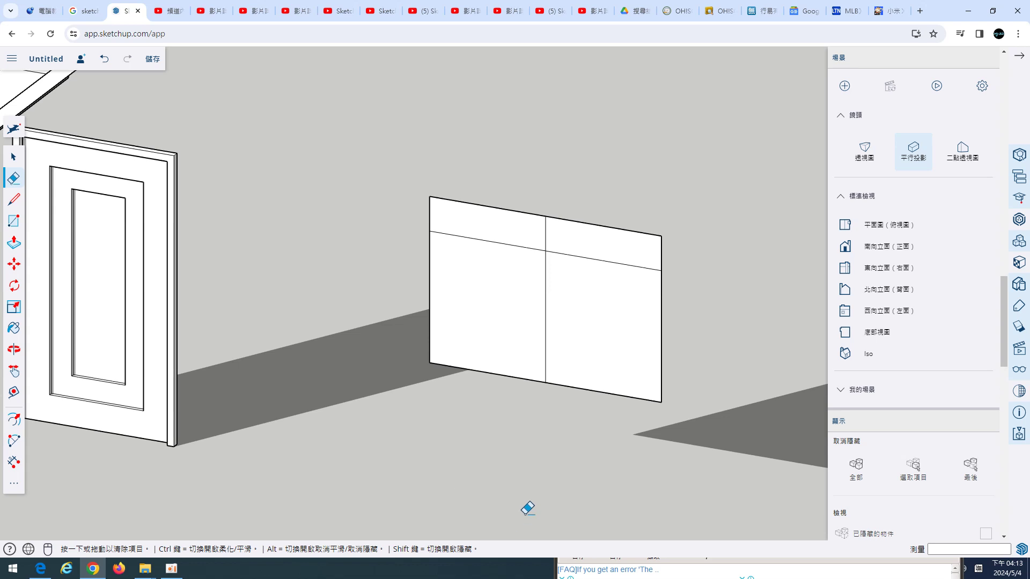
{"action": "left_click", "coordinate": [13, 157]}
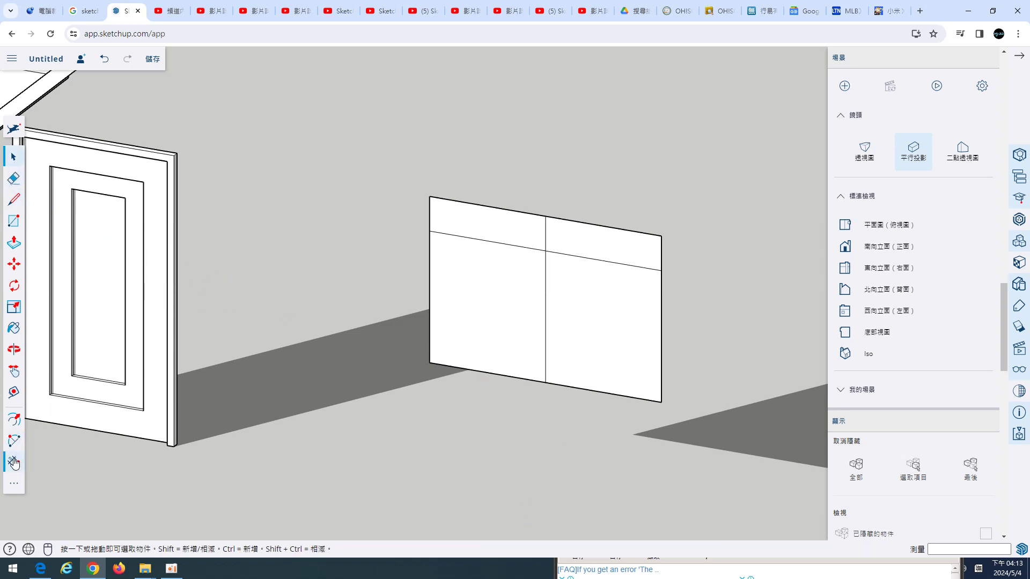
{"action": "left_click", "coordinate": [14, 419]}
Step: Offset the lower-left pane inward and repeat the same inset on the other three panes
{"action": "left_click", "coordinate": [455, 314]}
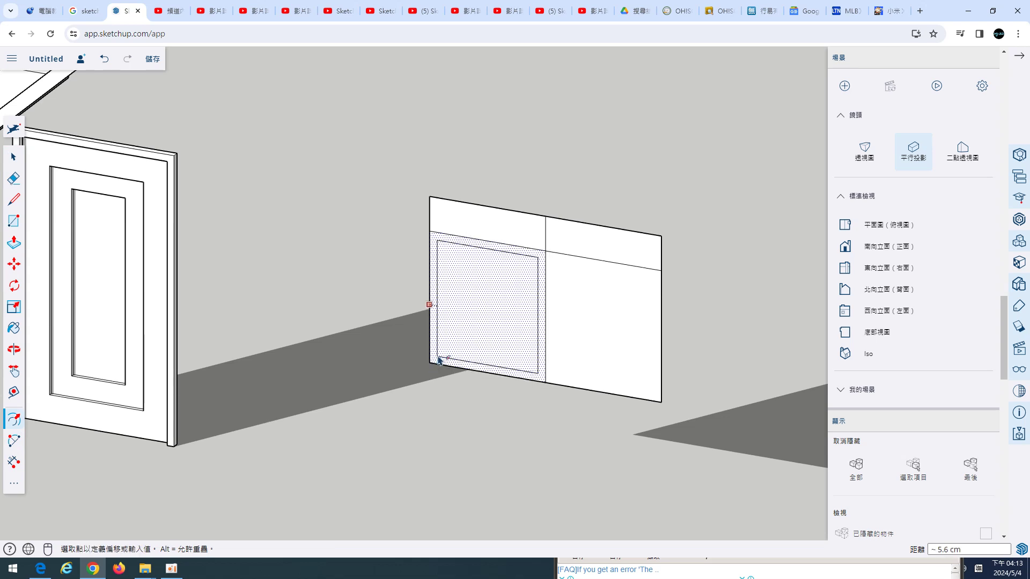
{"action": "key", "text": "Return"}
{"action": "double_click", "coordinate": [602, 345]}
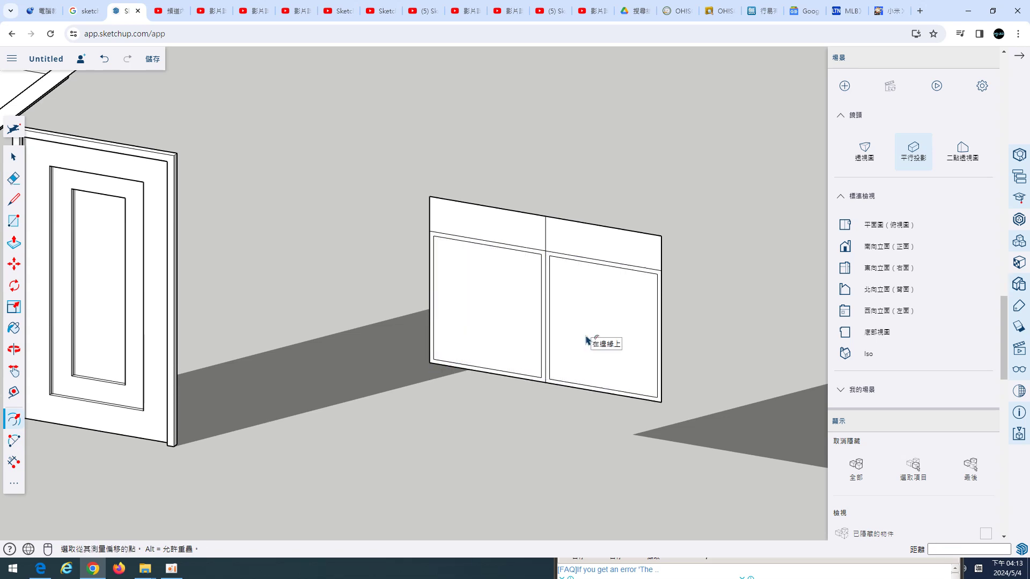
{"action": "double_click", "coordinate": [580, 250]}
{"action": "double_click", "coordinate": [524, 230]}
{"action": "scroll", "coordinate": [606, 281], "scroll_direction": "up", "scroll_amount": 1}
{"action": "scroll", "coordinate": [606, 283], "scroll_direction": "up", "scroll_amount": 1}
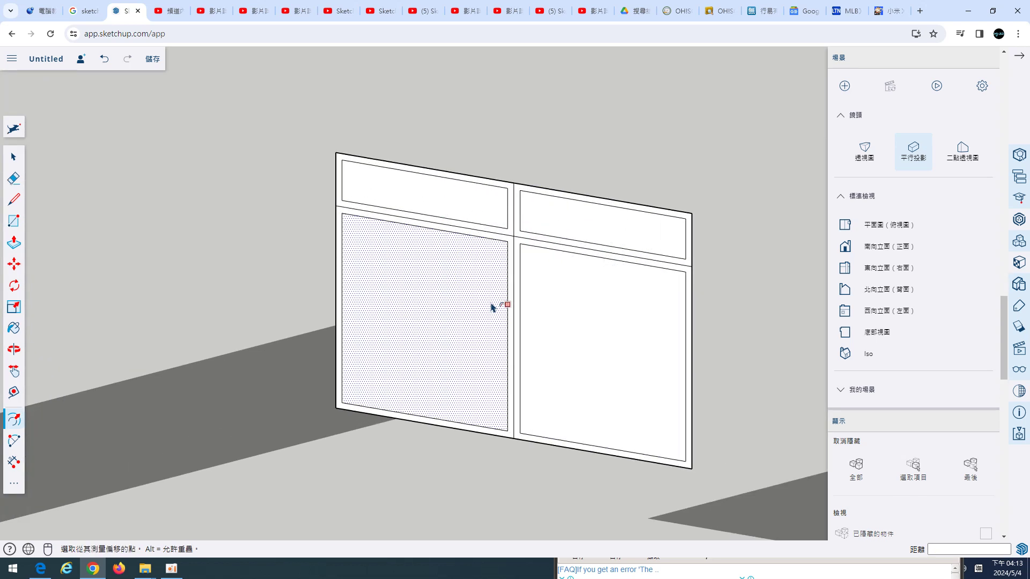
Step: Erase the edge splitting the frame at the window's centre junction
{"action": "left_click", "coordinate": [14, 157]}
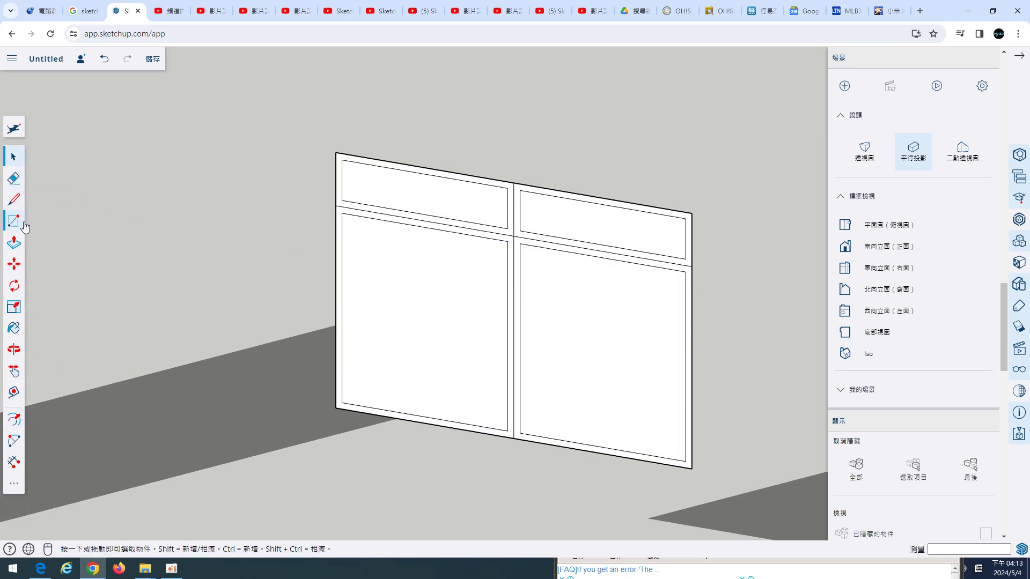
{"action": "left_click", "coordinate": [13, 179]}
{"action": "scroll", "coordinate": [507, 233], "scroll_direction": "up", "scroll_amount": 2}
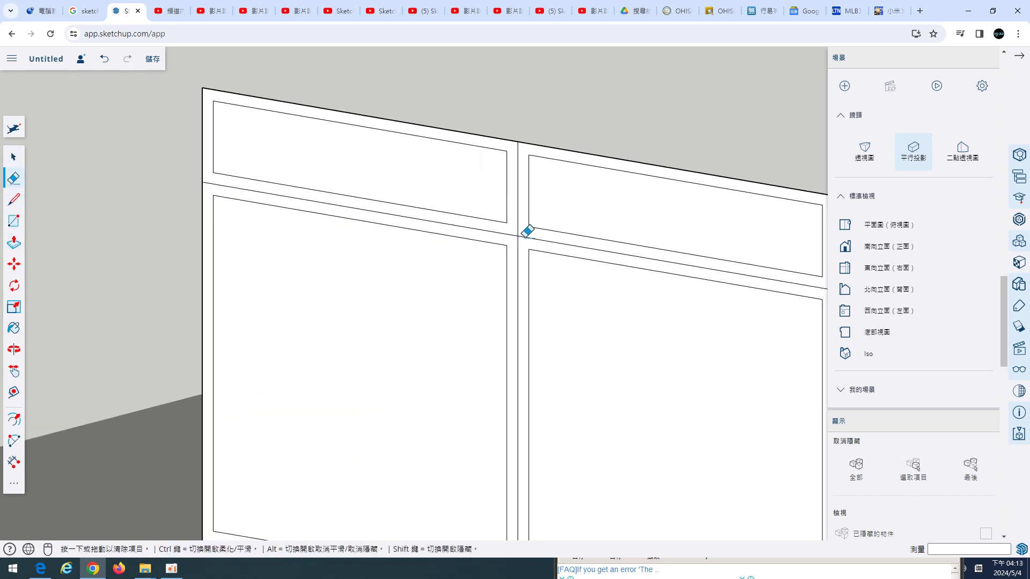
{"action": "left_click", "coordinate": [523, 231]}
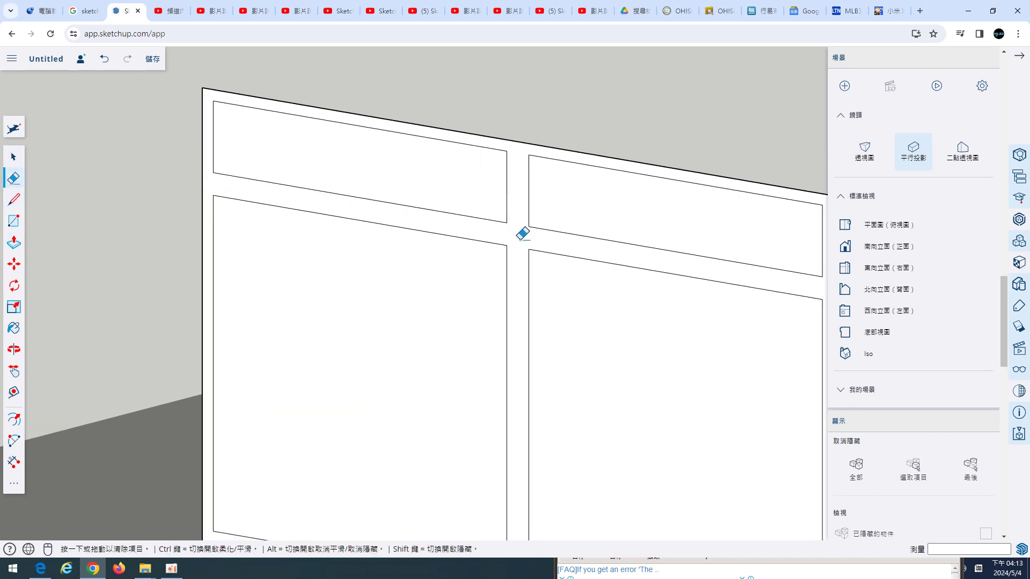
{"action": "scroll", "coordinate": [523, 232], "scroll_direction": "down", "scroll_amount": 3}
{"action": "scroll", "coordinate": [524, 233], "scroll_direction": "down", "scroll_amount": 2}
{"action": "scroll", "coordinate": [571, 262], "scroll_direction": "up", "scroll_amount": 1}
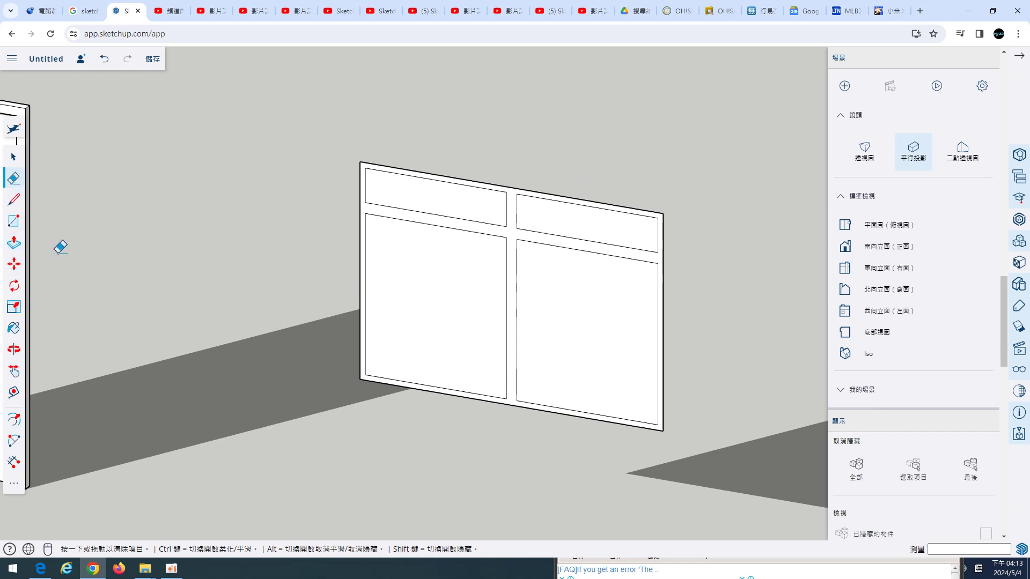
{"action": "left_click", "coordinate": [14, 244]}
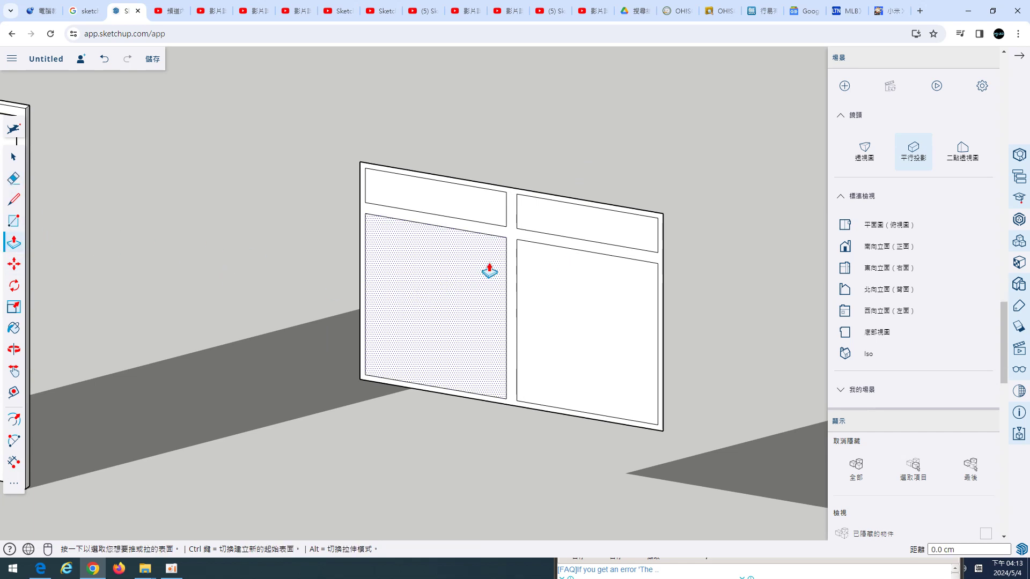
Step: Extrude the window frame face 10 cm deep and orbit to check it from the side
{"action": "left_click", "coordinate": [511, 244]}
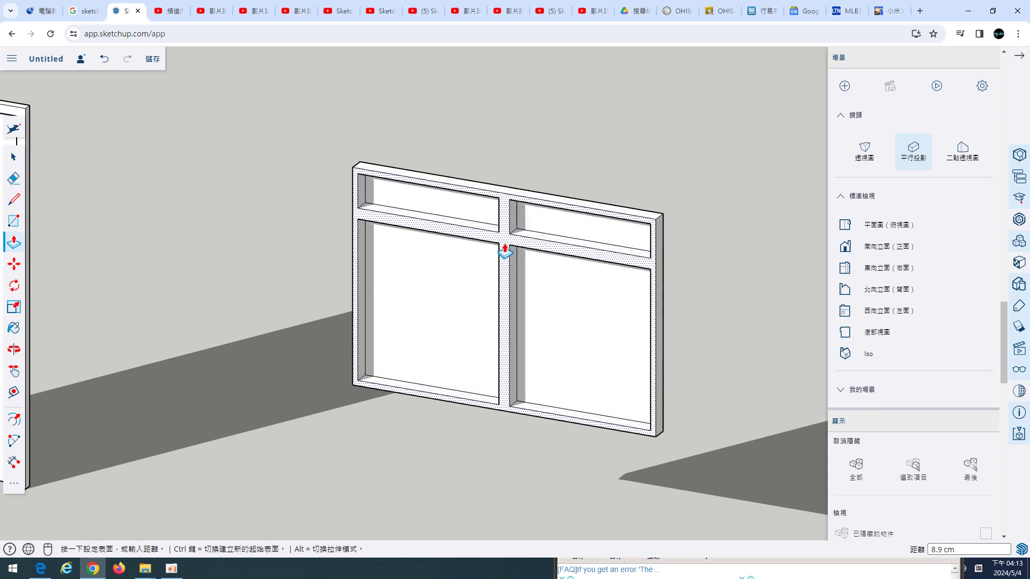
{"action": "type", "text": "10"}
{"action": "key", "text": "Return"}
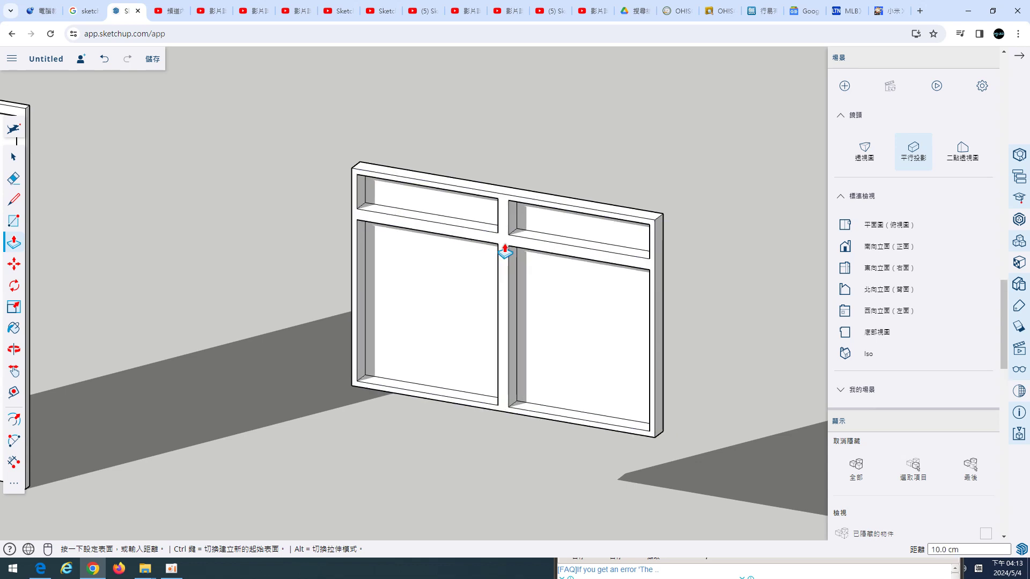
{"action": "key", "text": "o"}
{"action": "mouse_move", "coordinate": [465, 267]}
{"action": "left_mouse_down"}
{"action": "mouse_move", "coordinate": [34, 258]}
{"action": "mouse_move", "coordinate": [397, 289]}
{"action": "left_mouse_up"}
{"action": "key", "text": "p"}
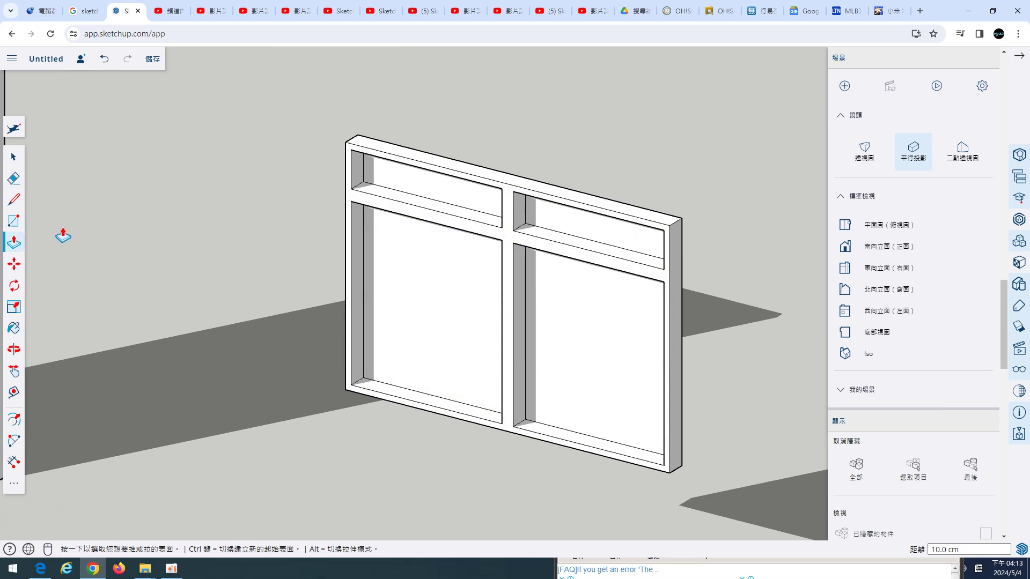
Step: Delete the four glass pane faces: upper-left, lower-left, lower-right and upper-right
{"action": "left_click", "coordinate": [18, 160]}
{"action": "left_click", "coordinate": [441, 201]}
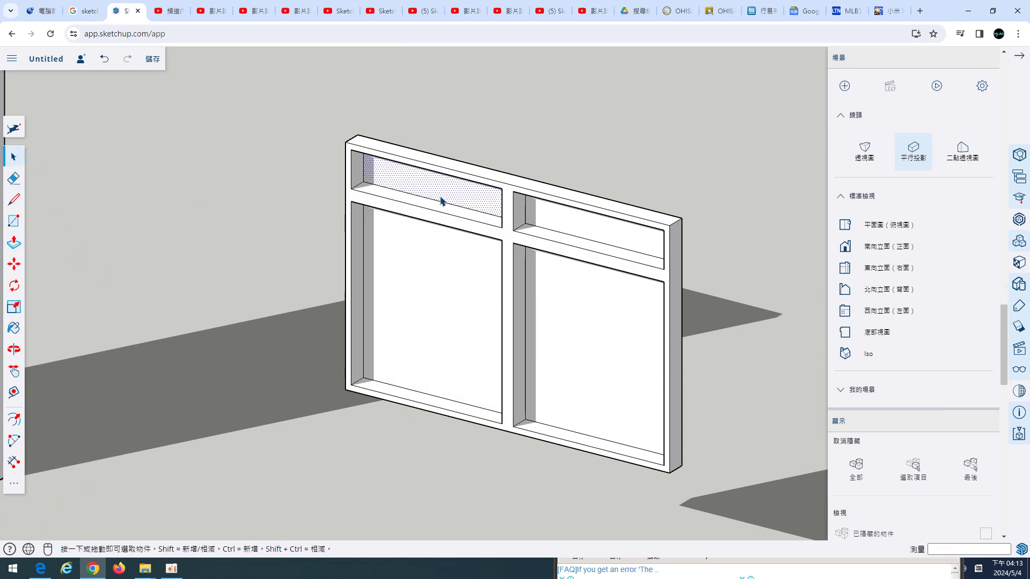
{"action": "key", "text": "Delete"}
{"action": "left_click", "coordinate": [458, 299]}
{"action": "key", "text": "Delete"}
{"action": "left_click", "coordinate": [575, 319]}
{"action": "key", "text": "Delete"}
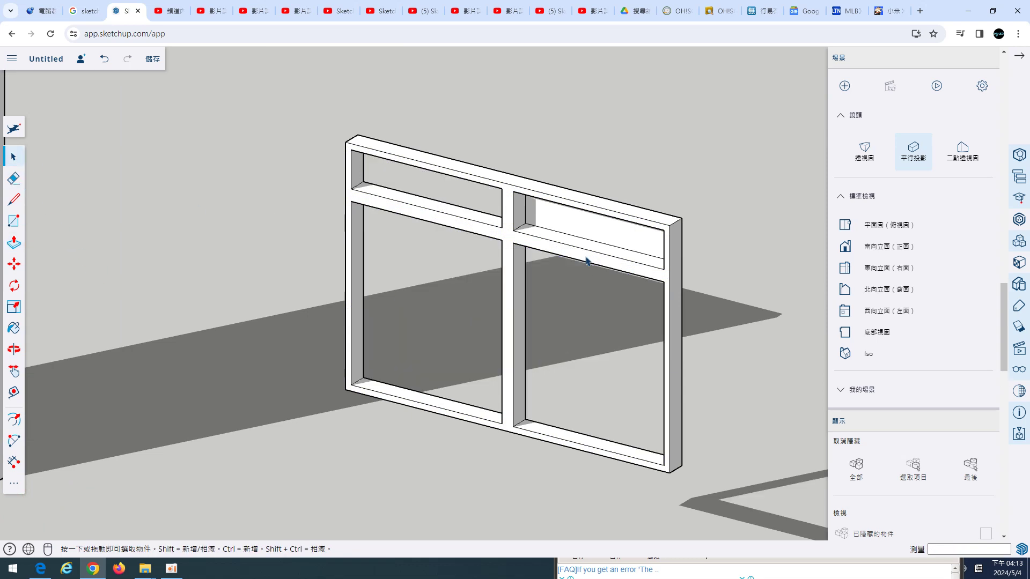
{"action": "left_click", "coordinate": [590, 241]}
{"action": "key", "text": "Delete"}
{"action": "mouse_move", "coordinate": [635, 283]}
{"action": "middle_mouse_down"}
{"action": "mouse_move", "coordinate": [535, 321]}
{"action": "mouse_move", "coordinate": [426, 214]}
{"action": "middle_mouse_up"}
{"action": "scroll", "coordinate": [384, 143], "scroll_direction": "up", "scroll_amount": 3}
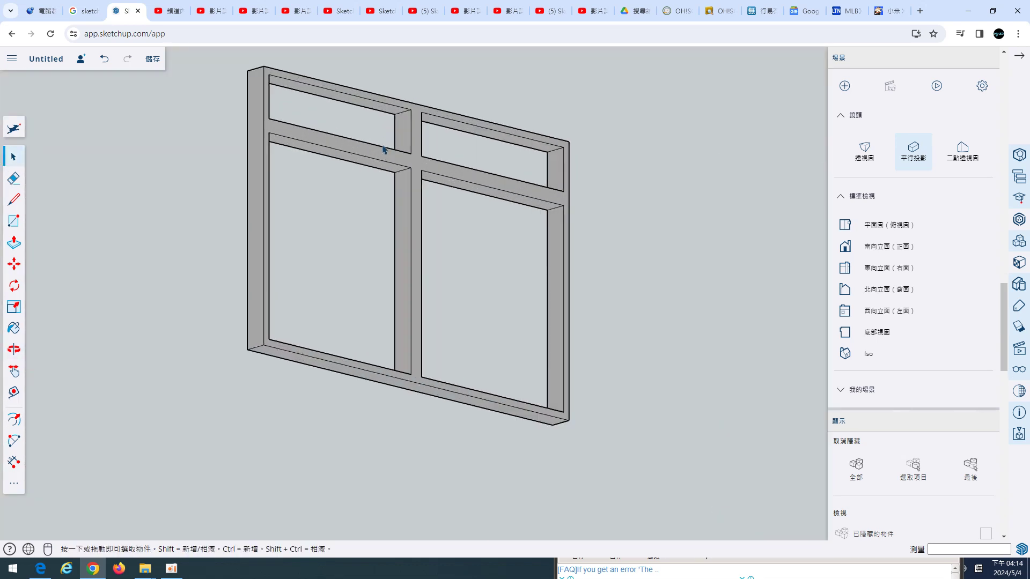
Step: Select the finished open window frame and make it a component
{"action": "scroll", "coordinate": [481, 230], "scroll_direction": "up", "scroll_amount": 3}
{"action": "scroll", "coordinate": [481, 230], "scroll_direction": "down", "scroll_amount": 3}
{"action": "scroll", "coordinate": [467, 226], "scroll_direction": "down", "scroll_amount": 2}
{"action": "scroll", "coordinate": [456, 221], "scroll_direction": "down", "scroll_amount": 2}
{"action": "middle_click_drag", "start_coordinate": [456, 222], "coordinate": [668, 278]}
{"action": "scroll", "coordinate": [668, 278], "scroll_direction": "down", "scroll_amount": 2}
{"action": "key", "text": "space"}
{"action": "middle_click_drag", "start_coordinate": [697, 242], "coordinate": [790, 201]}
{"action": "scroll", "coordinate": [791, 202], "scroll_direction": "up", "scroll_amount": 3}
{"action": "scroll", "coordinate": [792, 205], "scroll_direction": "up", "scroll_amount": 1}
{"action": "left_click", "coordinate": [733, 227]}
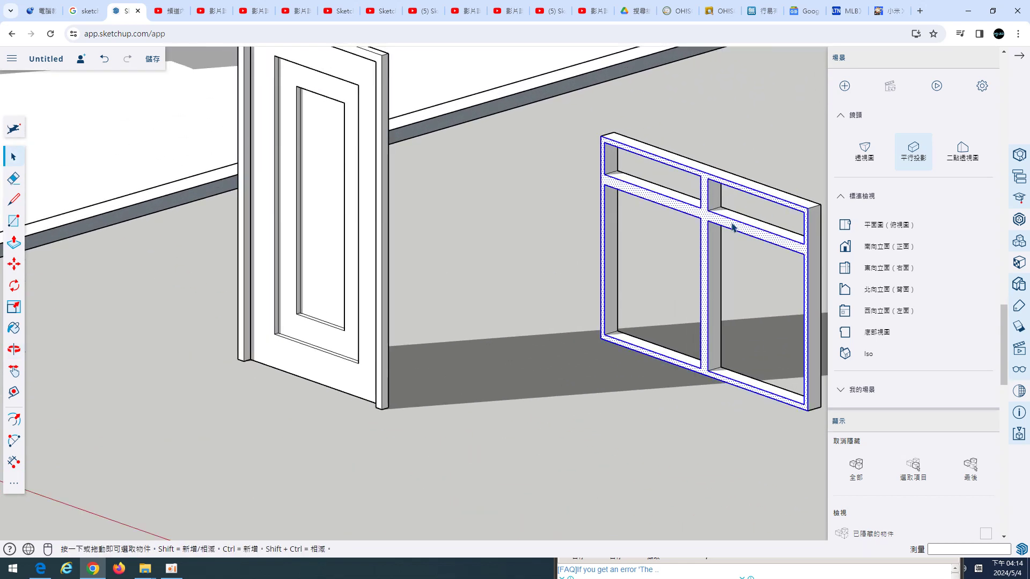
{"action": "right_click", "coordinate": [733, 227]}
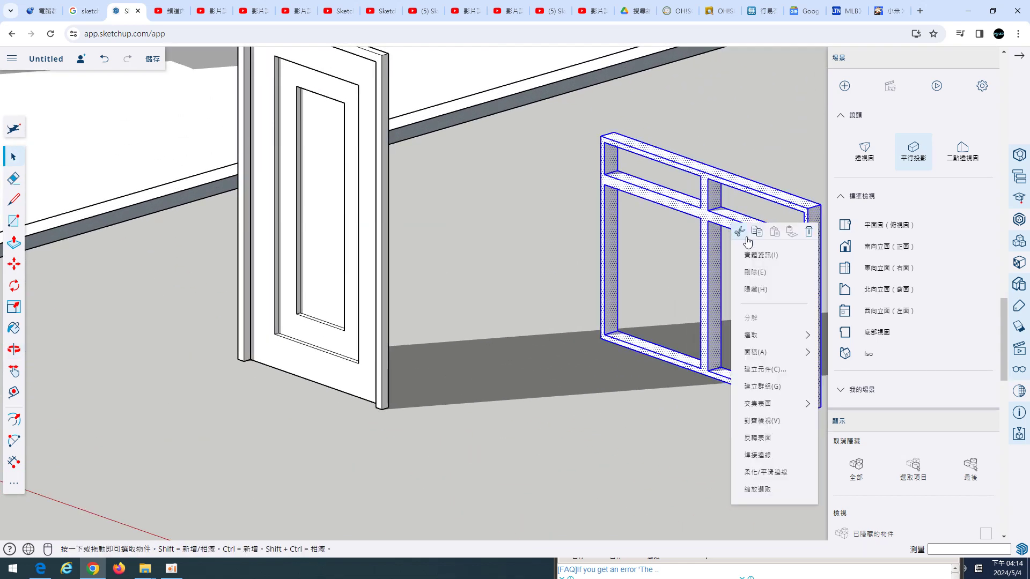
{"action": "left_click", "coordinate": [754, 386]}
Step: Pan to the door, then open and leave the door component for editing
{"action": "scroll", "coordinate": [617, 322], "scroll_direction": "down", "scroll_amount": 5}
{"action": "scroll", "coordinate": [616, 333], "scroll_direction": "down", "scroll_amount": 2}
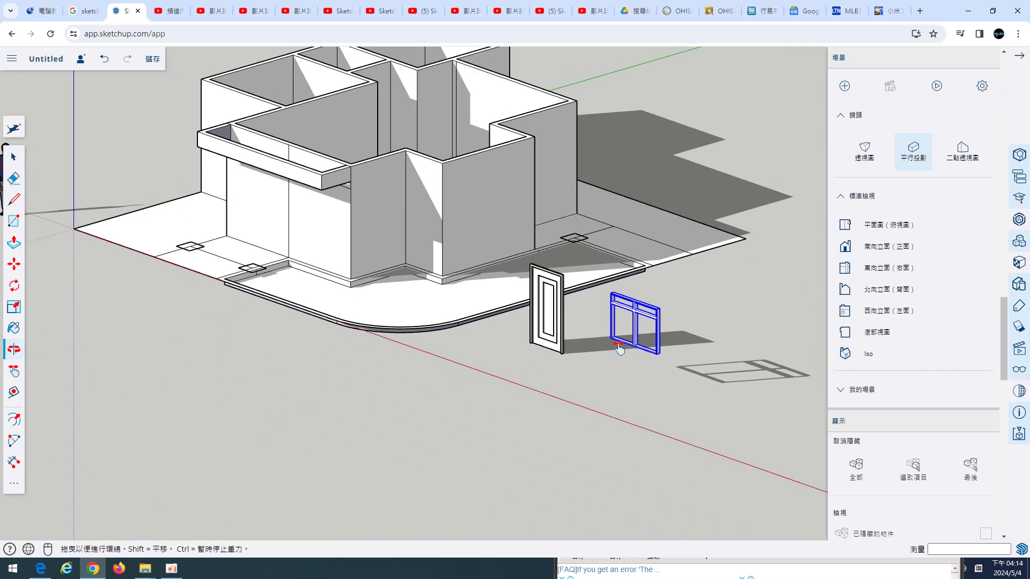
{"action": "scroll", "coordinate": [620, 343], "scroll_direction": "up", "scroll_amount": 1}
{"action": "scroll", "coordinate": [665, 386], "scroll_direction": "up", "scroll_amount": 3}
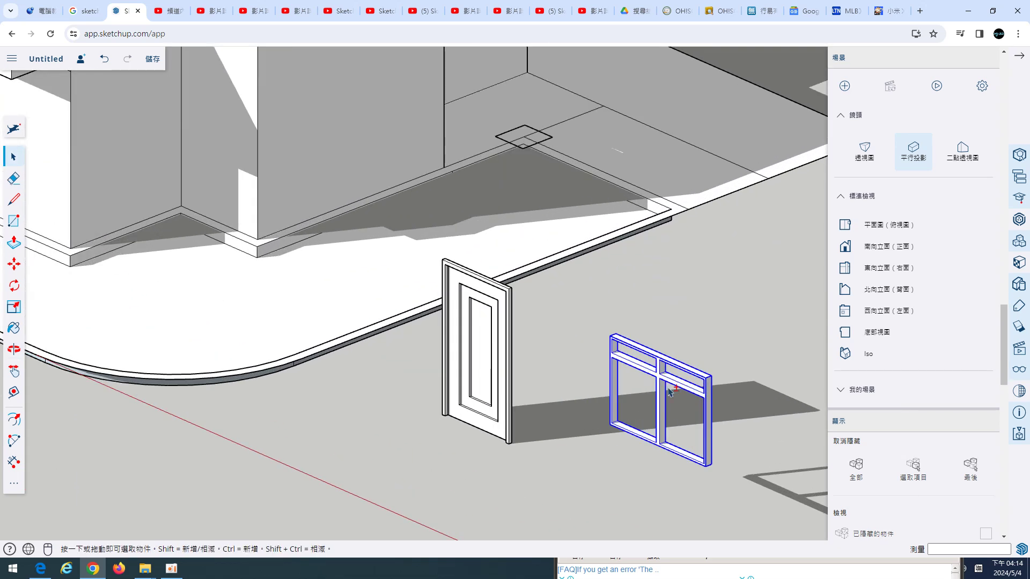
{"action": "middle_click_drag", "start_coordinate": [669, 393], "coordinate": [665, 355], "text": "shift"}
{"action": "scroll", "coordinate": [466, 381], "scroll_direction": "down", "scroll_amount": 3}
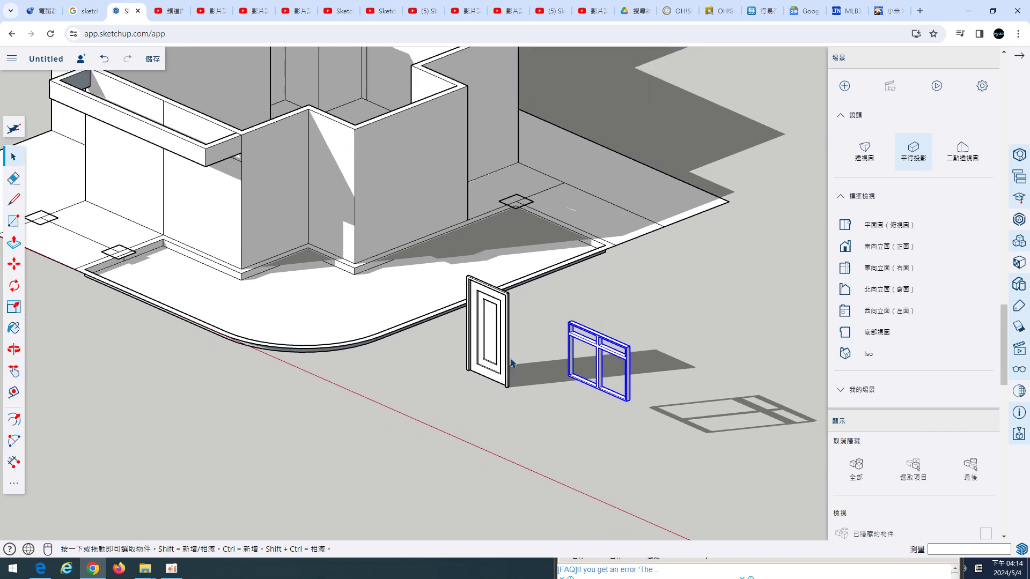
{"action": "middle_click_drag", "start_coordinate": [483, 375], "coordinate": [537, 365], "text": "shift"}
{"action": "double_click", "coordinate": [543, 377]}
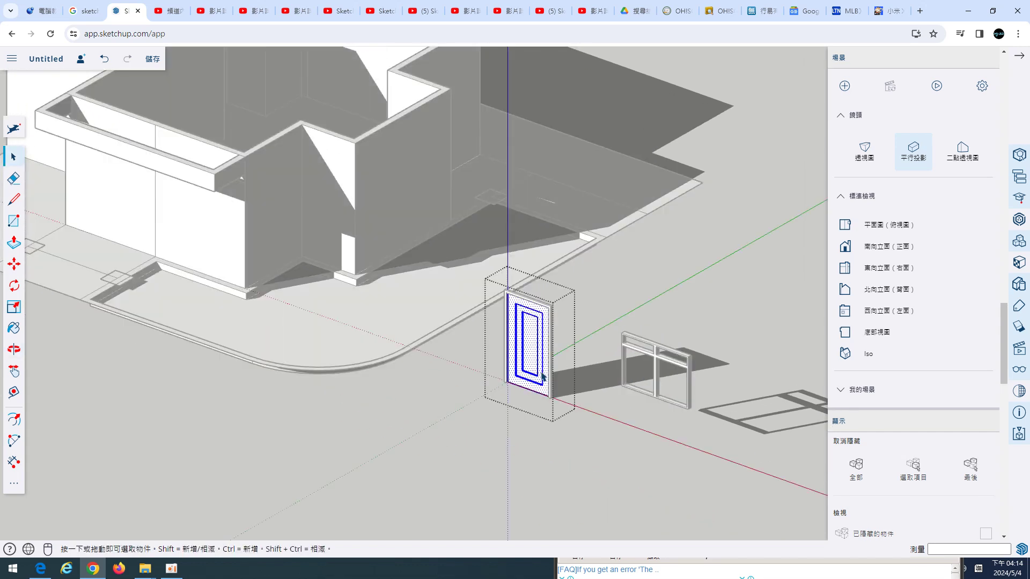
{"action": "left_click", "coordinate": [599, 366]}
Step: Select the door and choose an item from its context menu
{"action": "left_click", "coordinate": [551, 365]}
{"action": "scroll", "coordinate": [541, 362], "scroll_direction": "up", "scroll_amount": 2}
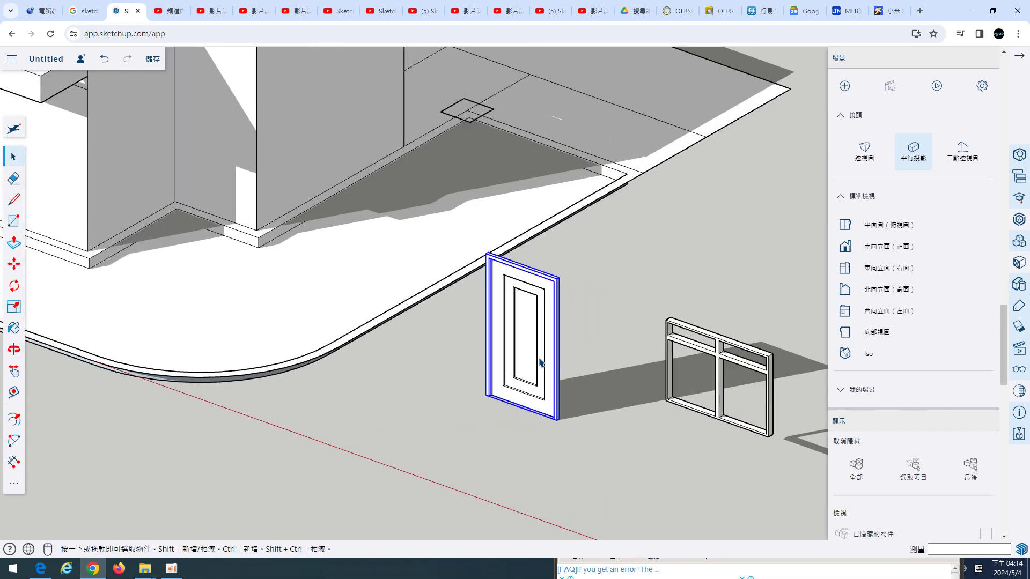
{"action": "scroll", "coordinate": [565, 358], "scroll_direction": "up", "scroll_amount": 2}
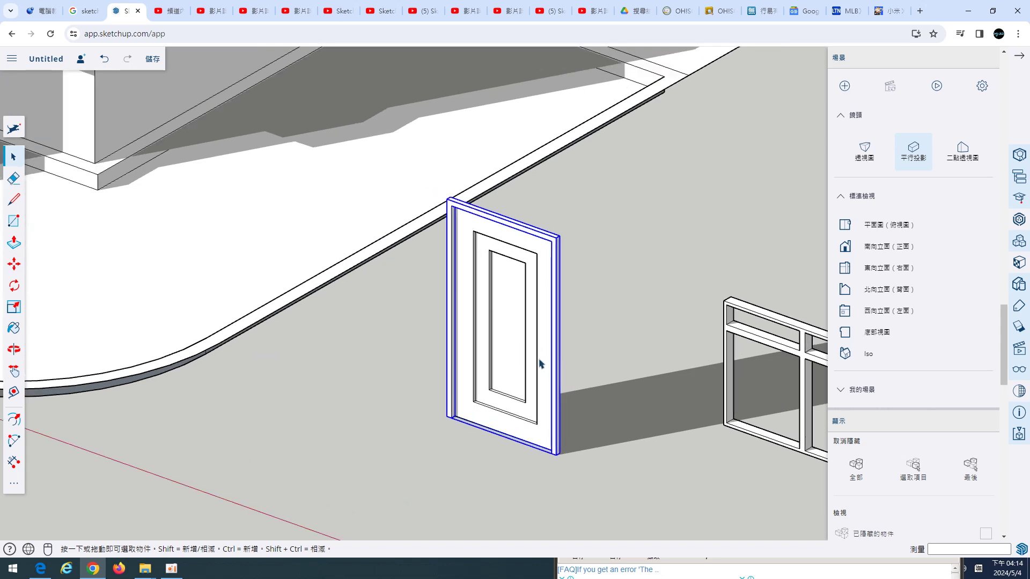
{"action": "right_click", "coordinate": [540, 363]}
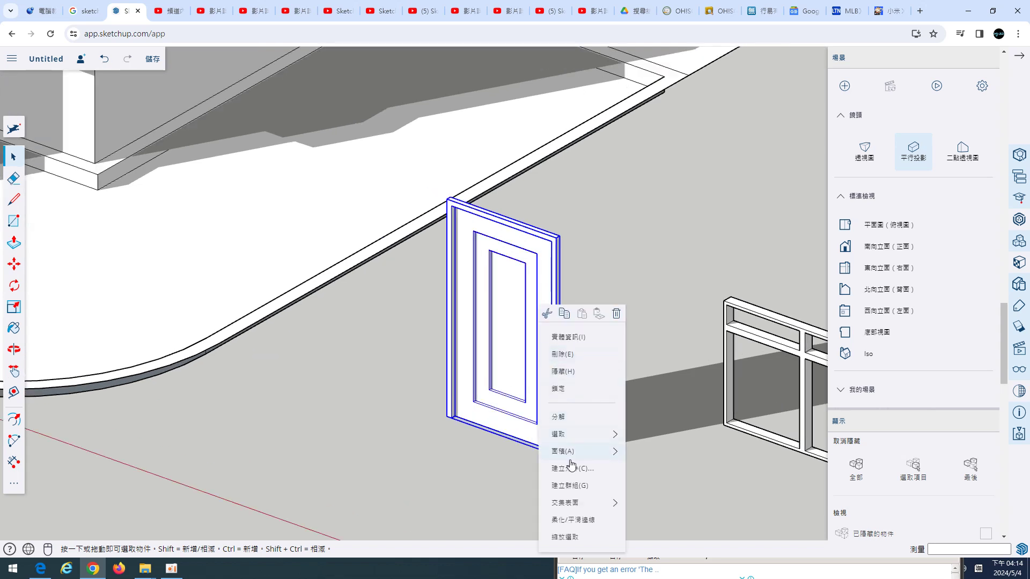
{"action": "left_click", "coordinate": [568, 485]}
{"action": "scroll", "coordinate": [593, 351], "scroll_direction": "down", "scroll_amount": 3}
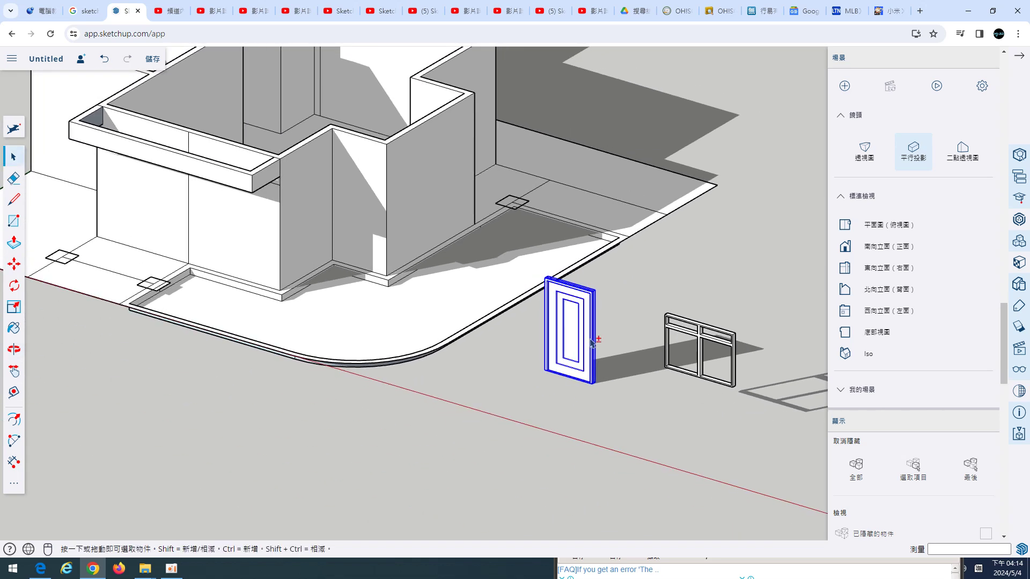
{"action": "middle_click_drag", "start_coordinate": [592, 344], "coordinate": [681, 332], "text": "shift"}
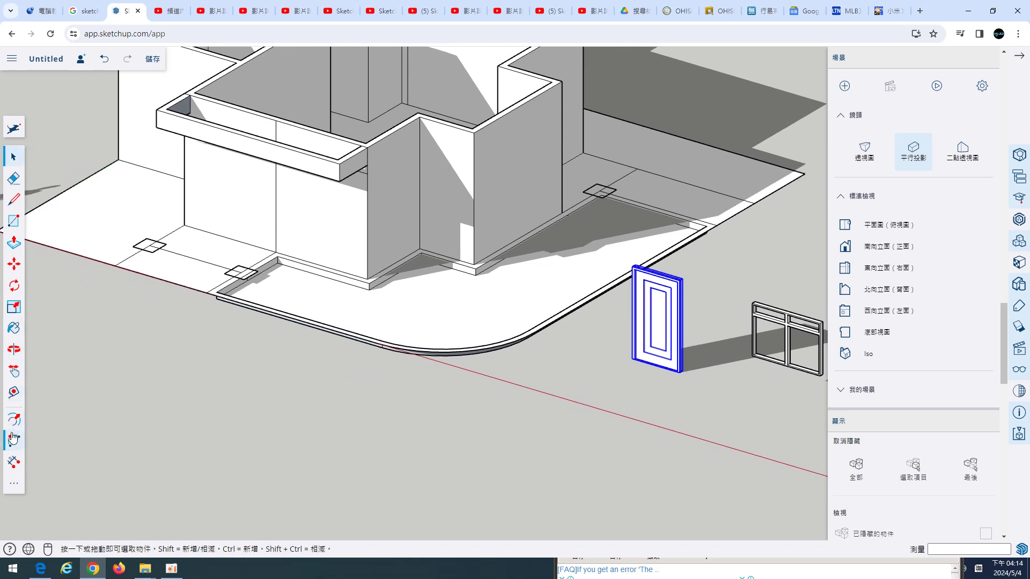
Step: Place a tape-measure guide line from the front wall corner
{"action": "left_click", "coordinate": [15, 393]}
{"action": "scroll", "coordinate": [199, 209], "scroll_direction": "up", "scroll_amount": 3}
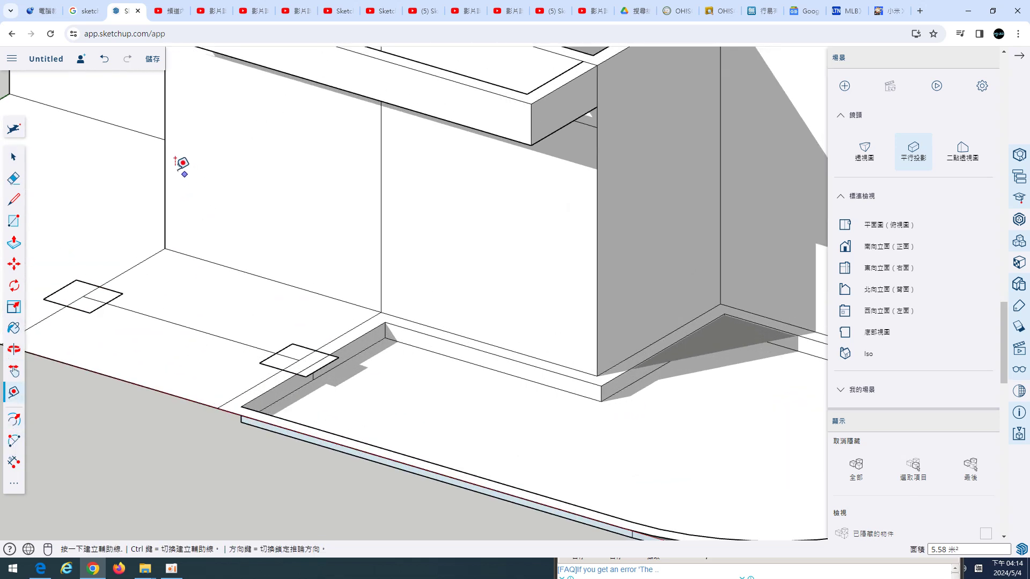
{"action": "left_click", "coordinate": [166, 169]}
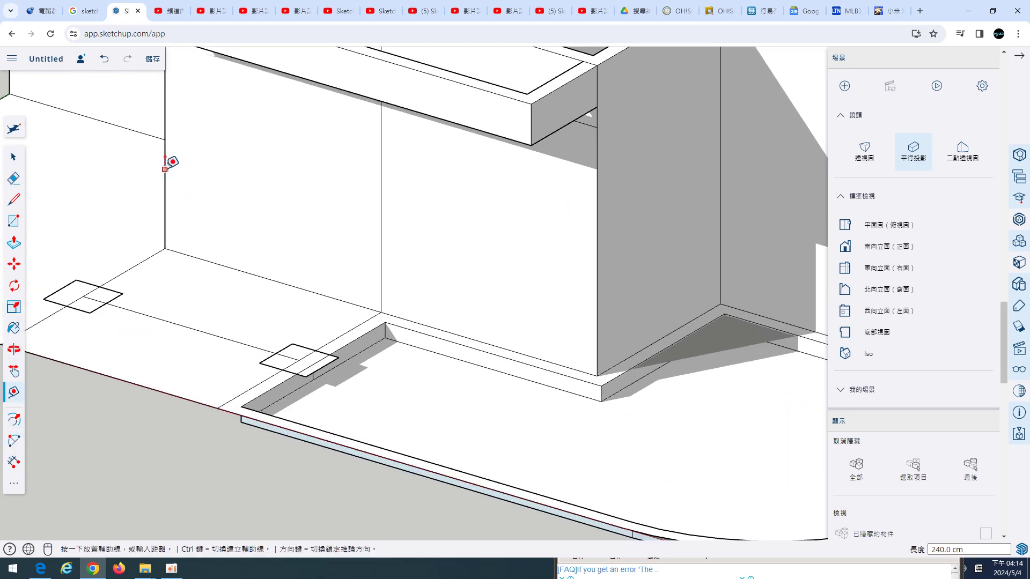
{"action": "left_click", "coordinate": [273, 279]}
{"action": "scroll", "coordinate": [299, 220], "scroll_direction": "down", "scroll_amount": 3}
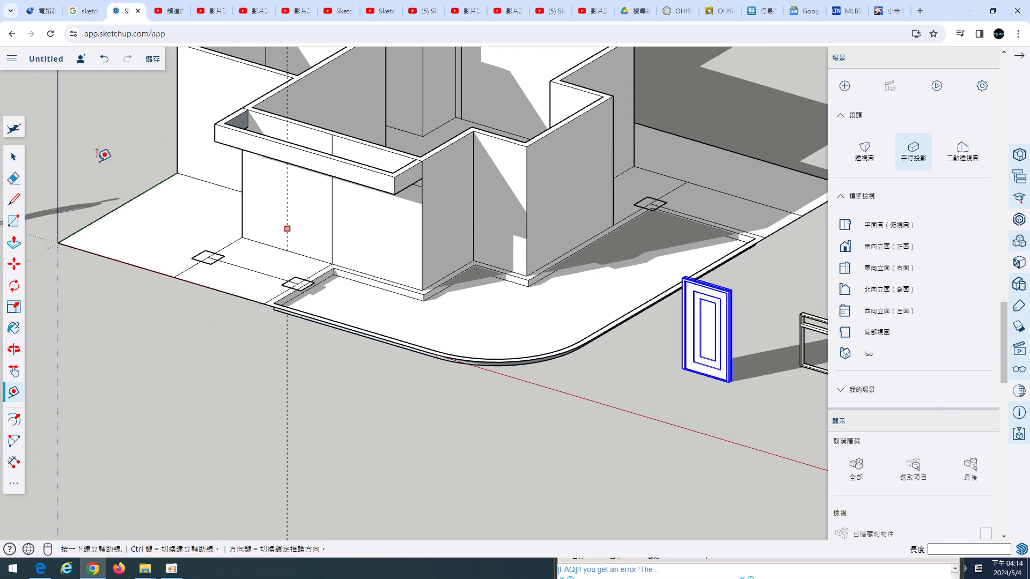
Step: Select the framed door for moving, orbiting around its base and the building corner
{"action": "left_click", "coordinate": [14, 158]}
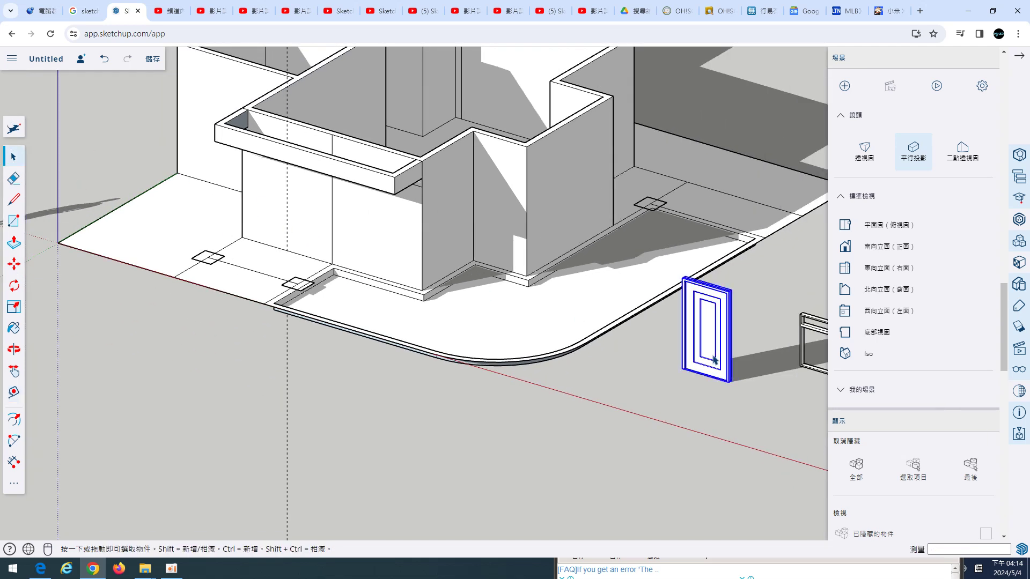
{"action": "key", "text": "o"}
{"action": "mouse_move", "coordinate": [718, 415]}
{"action": "left_mouse_down"}
{"action": "mouse_move", "coordinate": [727, 382]}
{"action": "mouse_move", "coordinate": [224, 402]}
{"action": "left_mouse_up"}
{"action": "key", "text": "m"}
{"action": "scroll", "coordinate": [224, 402], "scroll_direction": "up", "scroll_amount": 3}
{"action": "scroll", "coordinate": [272, 333], "scroll_direction": "up", "scroll_amount": 2}
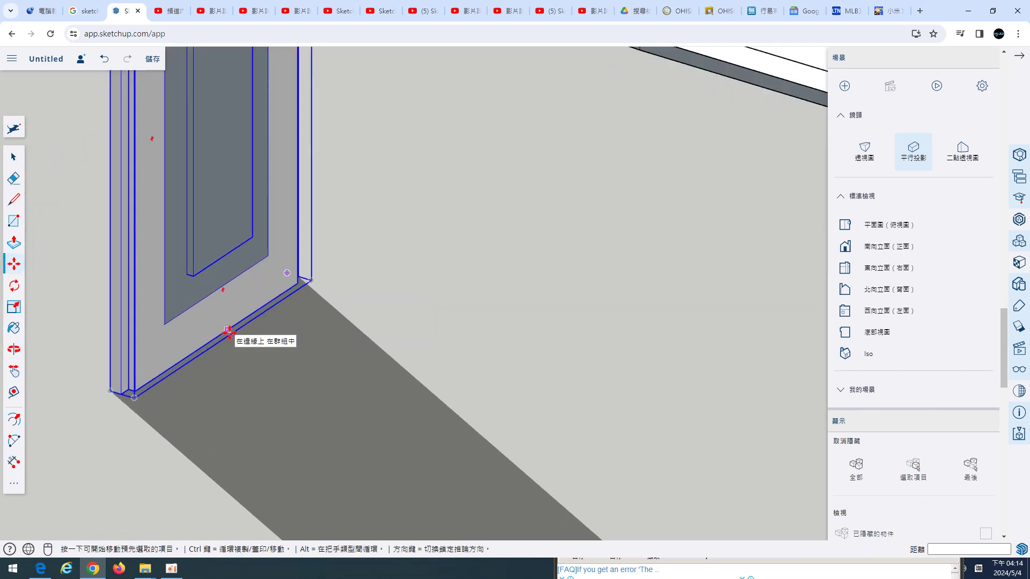
{"action": "middle_click_drag", "start_coordinate": [231, 333], "coordinate": [199, 273]}
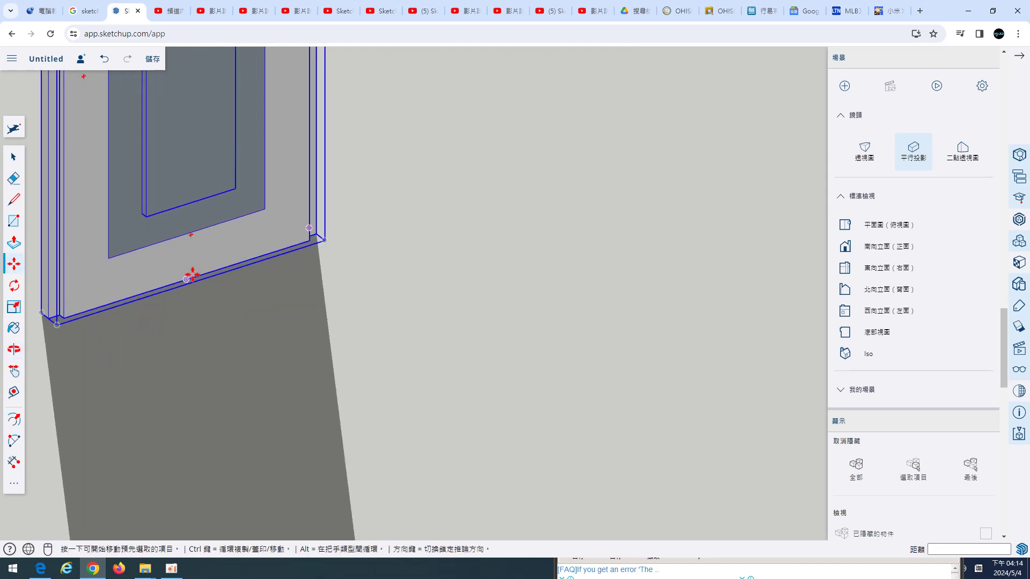
{"action": "scroll", "coordinate": [187, 277], "scroll_direction": "down", "scroll_amount": 2}
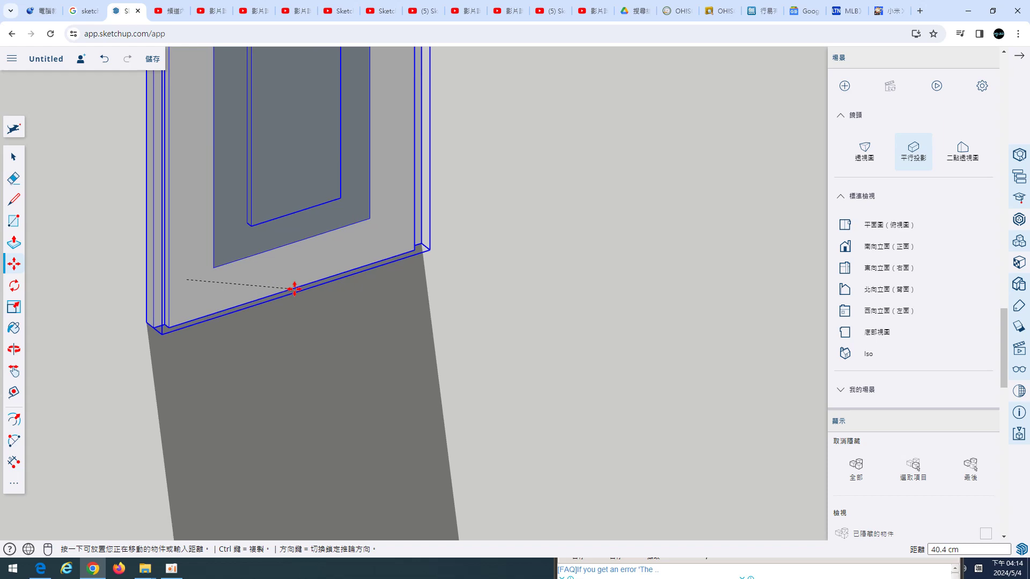
{"action": "scroll", "coordinate": [294, 290], "scroll_direction": "down", "scroll_amount": 5}
{"action": "scroll", "coordinate": [294, 299], "scroll_direction": "down", "scroll_amount": 2}
{"action": "scroll", "coordinate": [428, 310], "scroll_direction": "up", "scroll_amount": 5}
Step: Bring the door beside the building into the front wall's door opening
{"action": "mouse_move", "coordinate": [428, 310]}
{"action": "middle_mouse_down"}
{"action": "mouse_move", "coordinate": [504, 310]}
{"action": "mouse_move", "coordinate": [593, 352]}
{"action": "middle_mouse_up"}
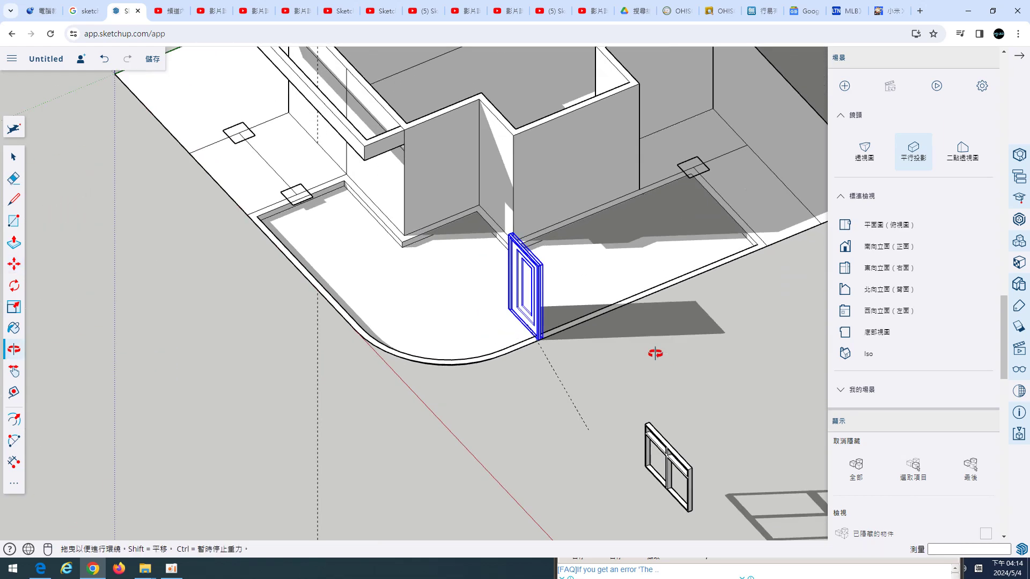
{"action": "scroll", "coordinate": [239, 223], "scroll_direction": "up", "scroll_amount": 3}
{"action": "scroll", "coordinate": [228, 204], "scroll_direction": "up", "scroll_amount": 3}
{"action": "scroll", "coordinate": [228, 204], "scroll_direction": "up", "scroll_amount": 3}
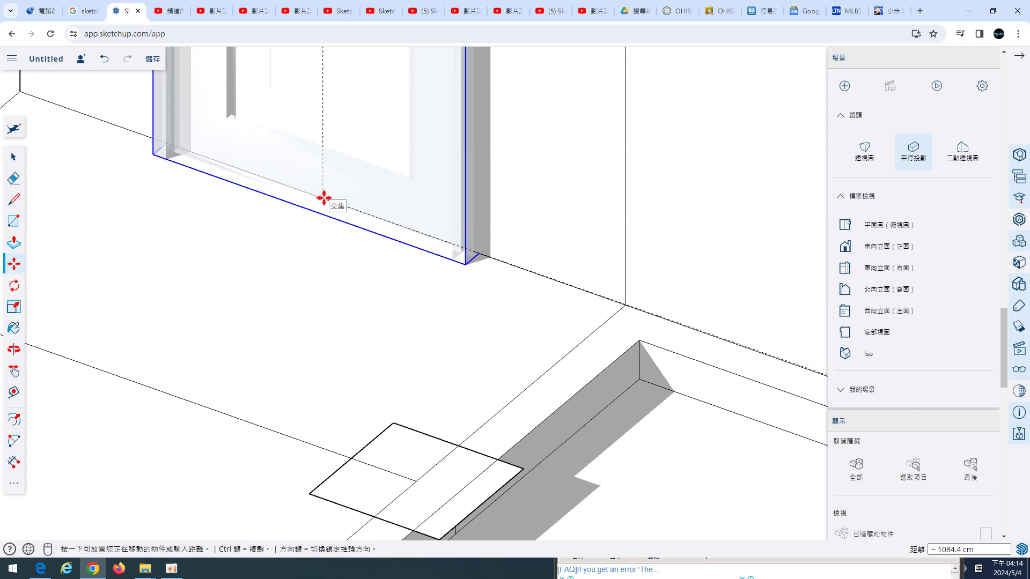
{"action": "scroll", "coordinate": [324, 198], "scroll_direction": "down", "scroll_amount": 3}
{"action": "scroll", "coordinate": [379, 230], "scroll_direction": "down", "scroll_amount": 3}
{"action": "scroll", "coordinate": [428, 253], "scroll_direction": "down", "scroll_amount": 3}
{"action": "middle_click_drag", "start_coordinate": [427, 253], "coordinate": [465, 247]}
{"action": "scroll", "coordinate": [501, 280], "scroll_direction": "up", "scroll_amount": 2}
{"action": "scroll", "coordinate": [501, 289], "scroll_direction": "down", "scroll_amount": 5}
{"action": "scroll", "coordinate": [639, 324], "scroll_direction": "up", "scroll_amount": 3}
{"action": "scroll", "coordinate": [639, 324], "scroll_direction": "up", "scroll_amount": 3}
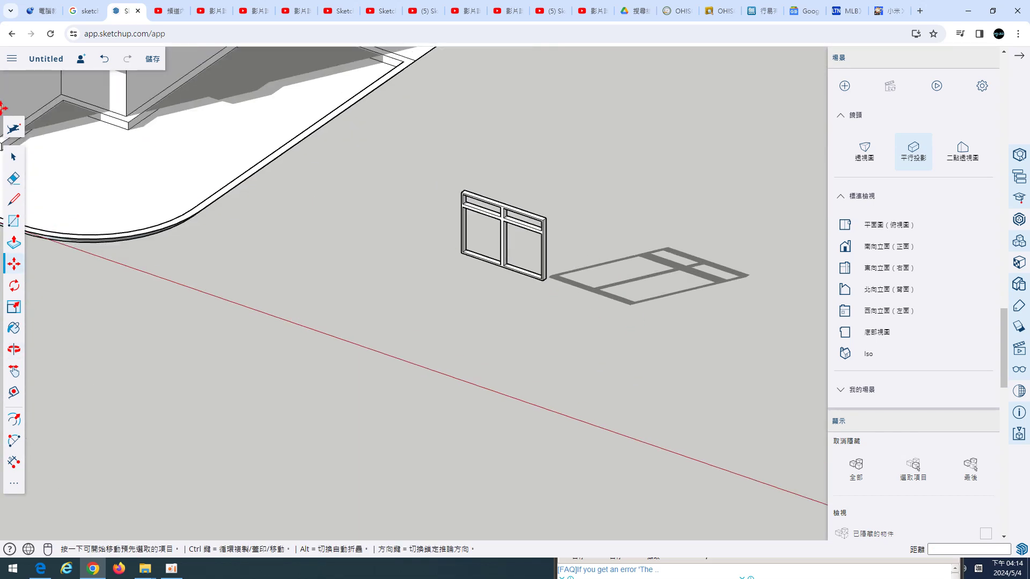
{"action": "left_click", "coordinate": [14, 156]}
Step: Select the four-pane window, then clear the selection and orbit to the house front
{"action": "left_click", "coordinate": [478, 256]}
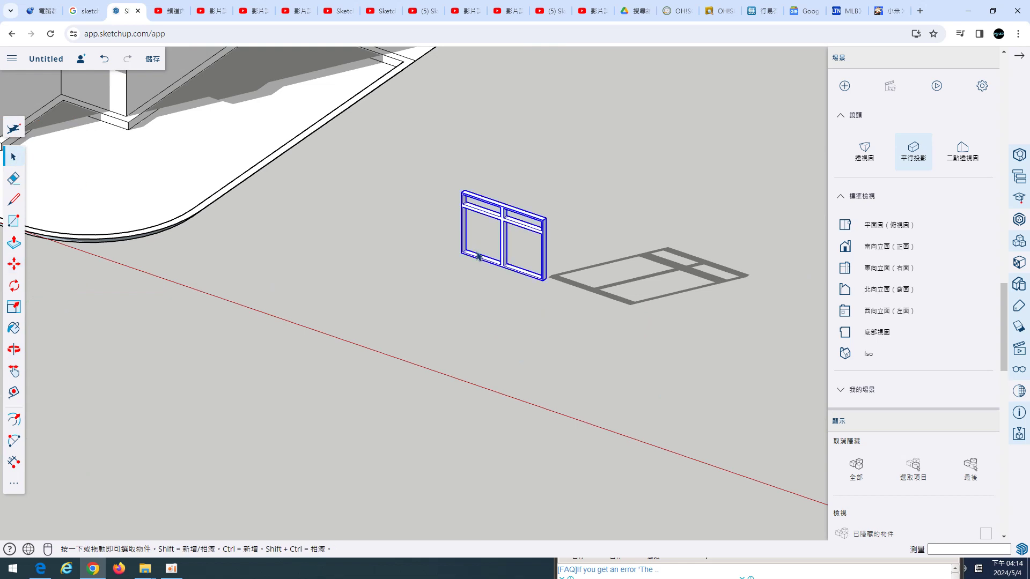
{"action": "scroll", "coordinate": [430, 220], "scroll_direction": "down", "scroll_amount": 3}
{"action": "scroll", "coordinate": [425, 189], "scroll_direction": "up", "scroll_amount": 1}
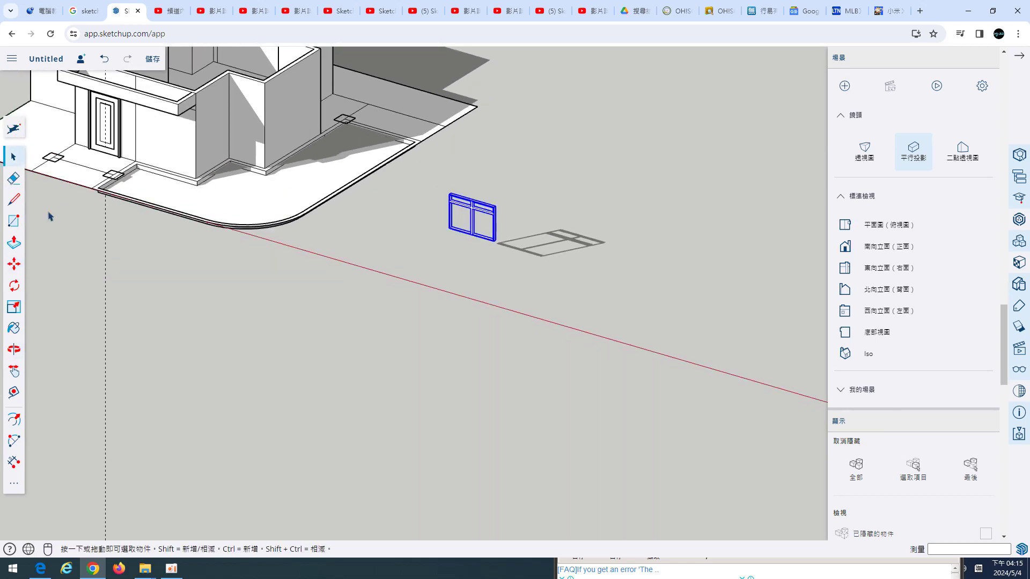
{"action": "left_click", "coordinate": [14, 264]}
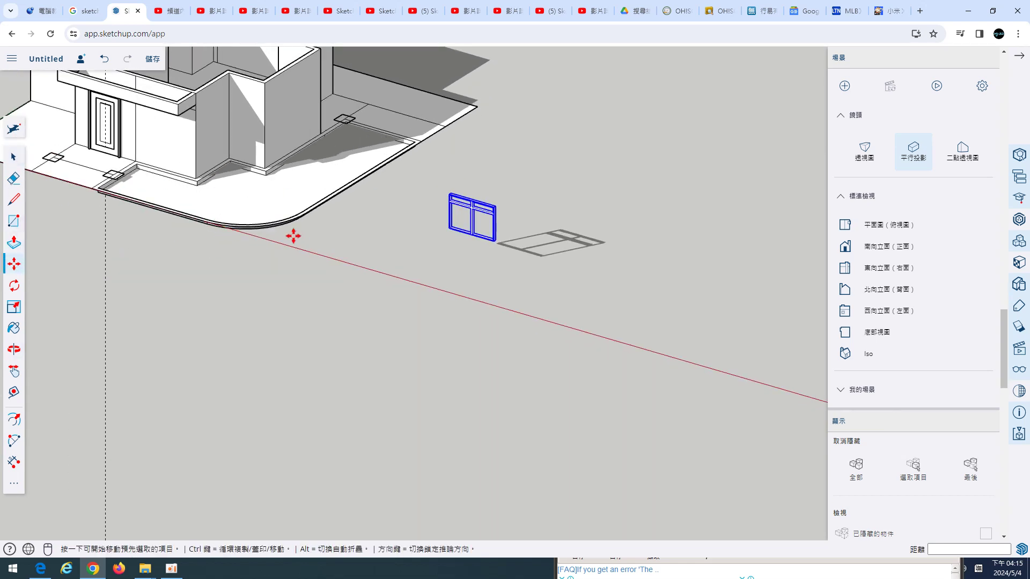
{"action": "key", "text": "Escape"}
{"action": "scroll", "coordinate": [91, 168], "scroll_direction": "up", "scroll_amount": 3}
{"action": "scroll", "coordinate": [154, 168], "scroll_direction": "down", "scroll_amount": 2}
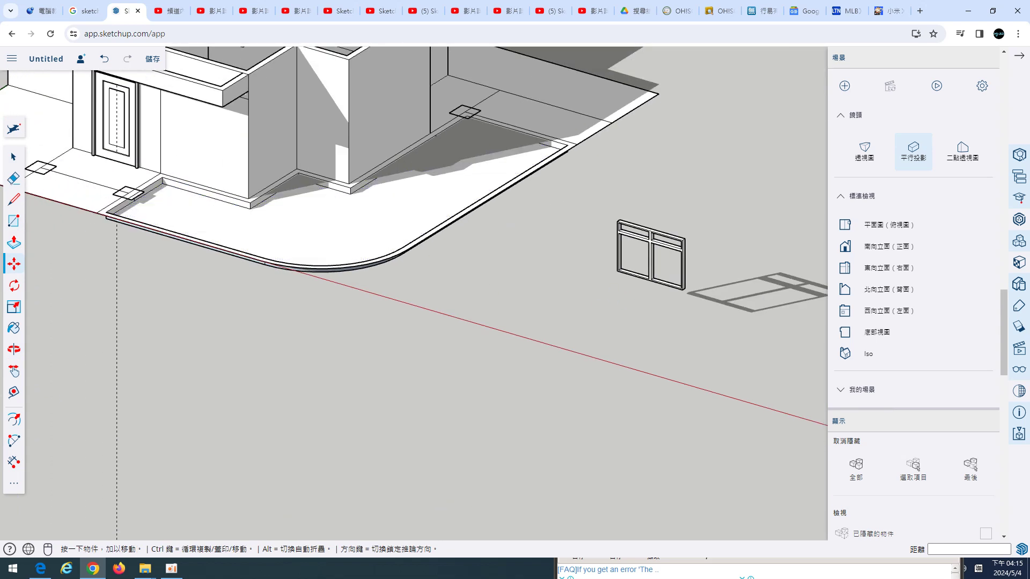
{"action": "scroll", "coordinate": [612, 296], "scroll_direction": "down", "scroll_amount": 1}
{"action": "mouse_move", "coordinate": [667, 285]}
{"action": "middle_mouse_down"}
{"action": "mouse_move", "coordinate": [429, 246]}
{"action": "mouse_move", "coordinate": [483, 204]}
{"action": "middle_mouse_up"}
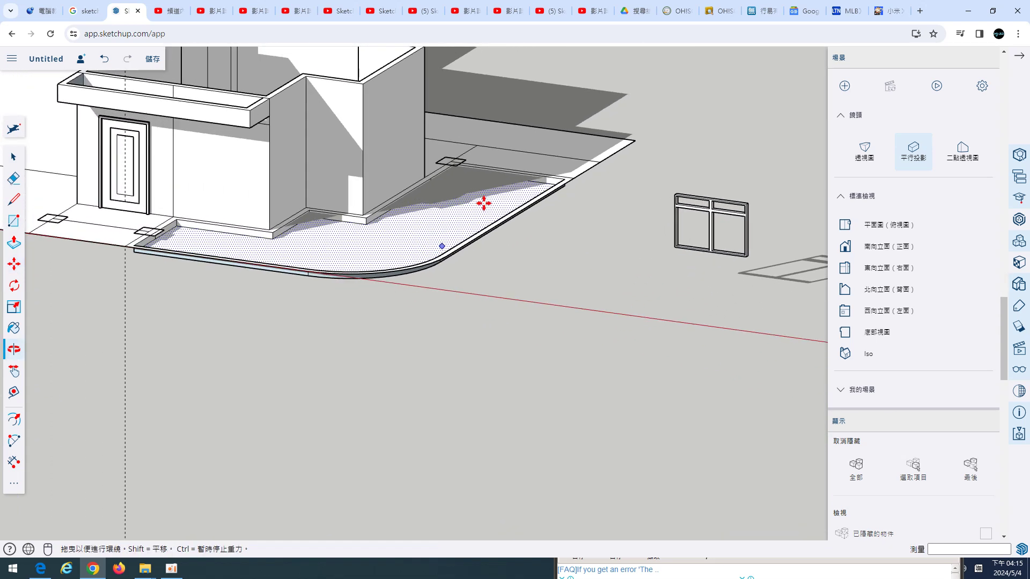
Step: Place a guide line 116.2 cm from the front wall edge
{"action": "left_click", "coordinate": [15, 398]}
{"action": "scroll", "coordinate": [227, 205], "scroll_direction": "up", "scroll_amount": 3}
{"action": "left_click", "coordinate": [223, 231]}
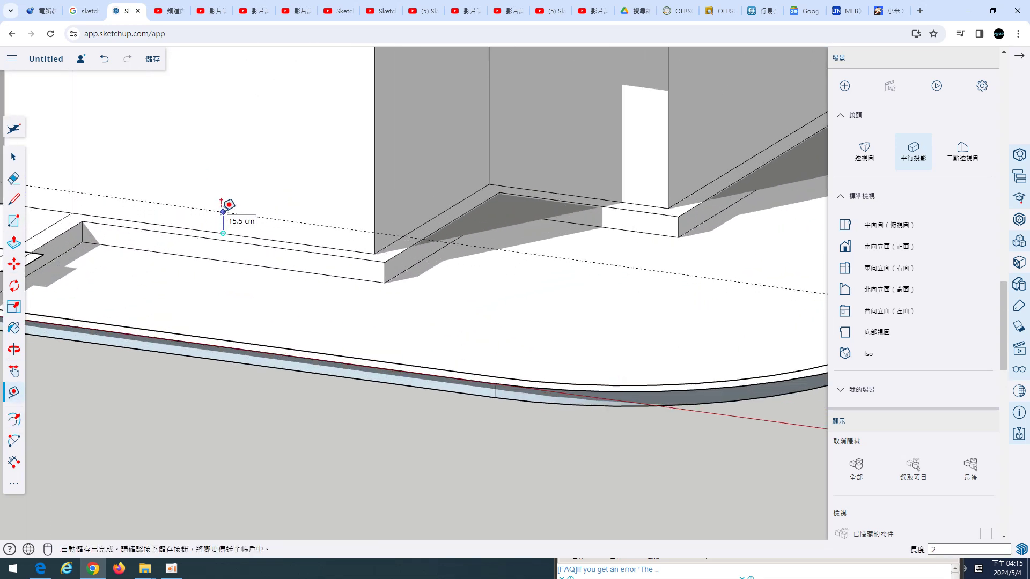
{"action": "key", "text": "Escape"}
{"action": "scroll", "coordinate": [251, 268], "scroll_direction": "down", "scroll_amount": 5}
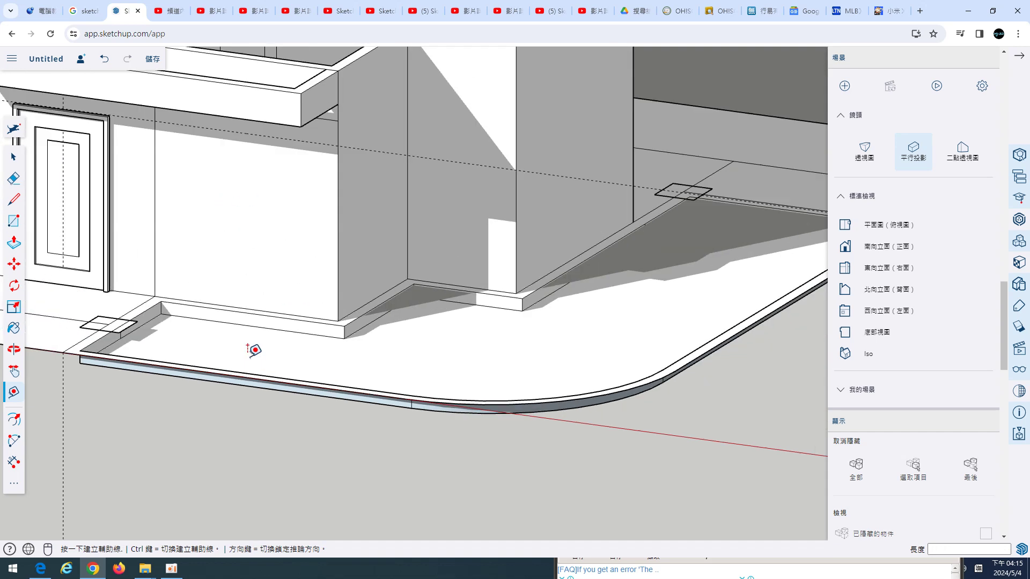
{"action": "scroll", "coordinate": [252, 321], "scroll_direction": "down", "scroll_amount": 3}
{"action": "scroll", "coordinate": [214, 236], "scroll_direction": "up", "scroll_amount": 3}
{"action": "left_click", "coordinate": [193, 240]}
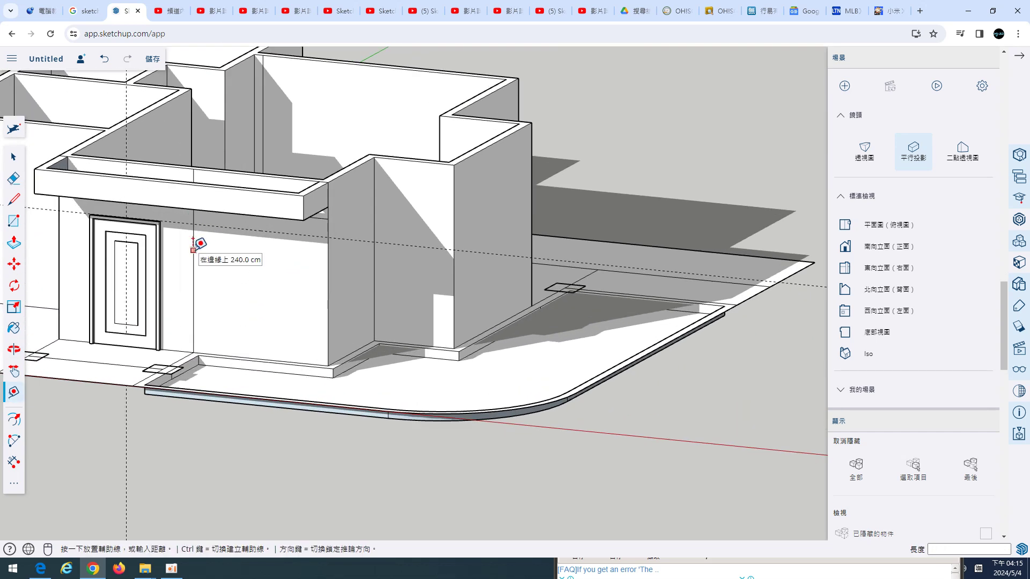
{"action": "scroll", "coordinate": [231, 244], "scroll_direction": "up", "scroll_amount": 2}
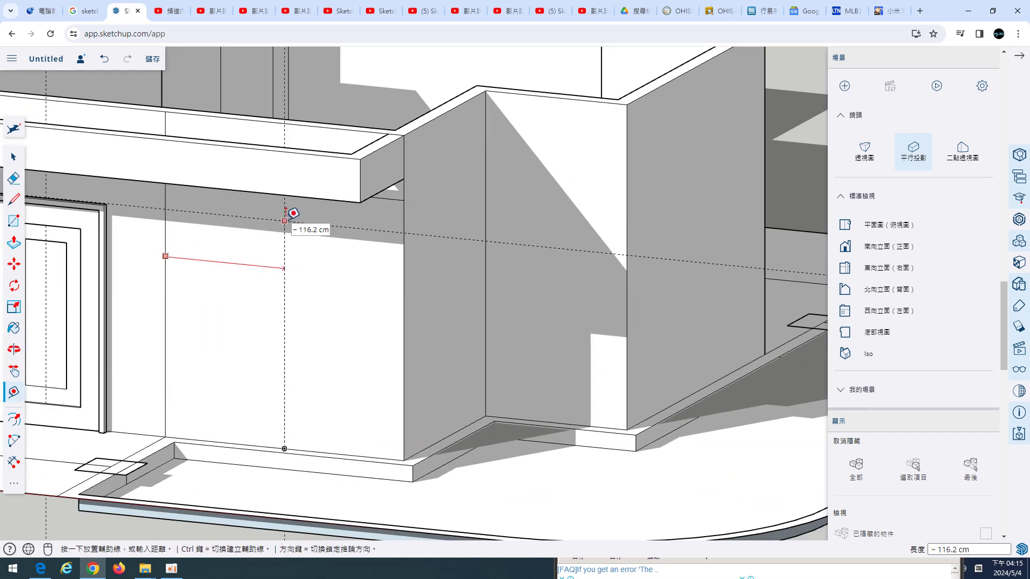
{"action": "left_click", "coordinate": [285, 221]}
{"action": "scroll", "coordinate": [329, 255], "scroll_direction": "down", "scroll_amount": 5}
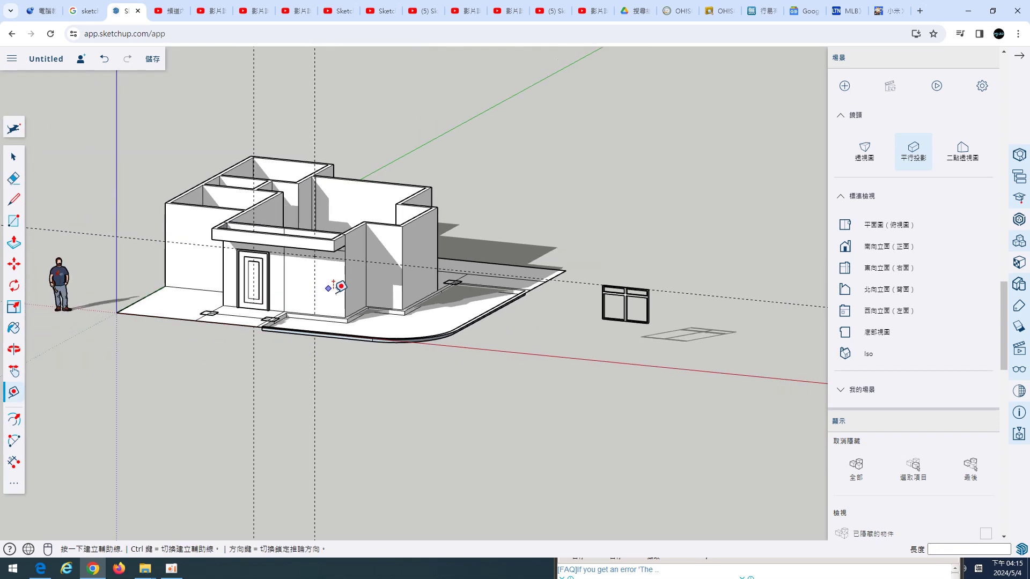
{"action": "scroll", "coordinate": [165, 235], "scroll_direction": "up", "scroll_amount": 1}
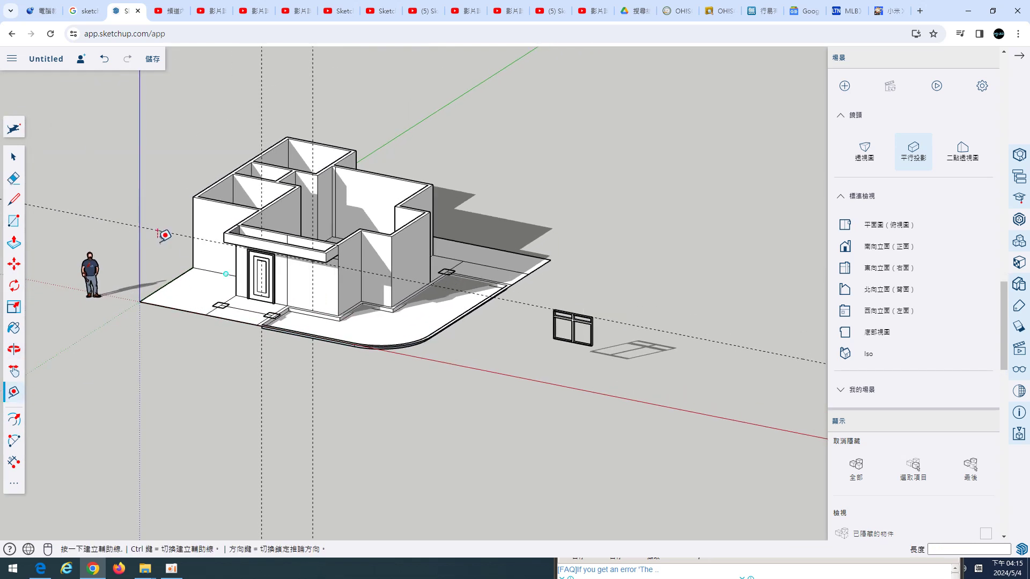
Step: Move the window by its bottom corner to near the building facade
{"action": "left_click", "coordinate": [12, 159]}
{"action": "scroll", "coordinate": [570, 357], "scroll_direction": "up", "scroll_amount": 3}
{"action": "scroll", "coordinate": [581, 338], "scroll_direction": "up", "scroll_amount": 3}
{"action": "left_click", "coordinate": [533, 368]}
{"action": "mouse_move", "coordinate": [533, 368]}
{"action": "middle_mouse_down"}
{"action": "mouse_move", "coordinate": [354, 432]}
{"action": "mouse_move", "coordinate": [133, 431]}
{"action": "middle_mouse_up"}
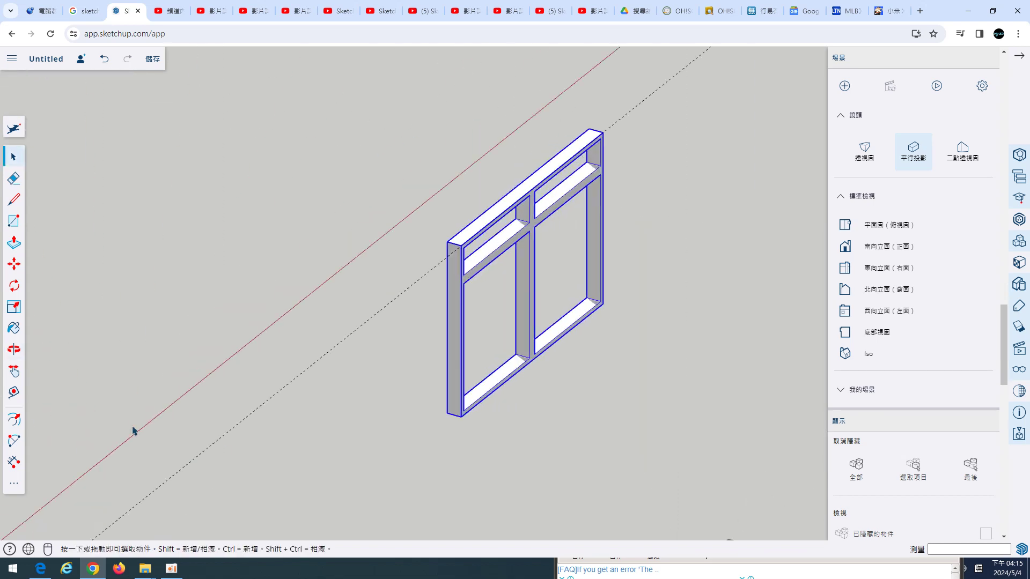
{"action": "left_click", "coordinate": [13, 272]}
{"action": "scroll", "coordinate": [543, 397], "scroll_direction": "up", "scroll_amount": 2}
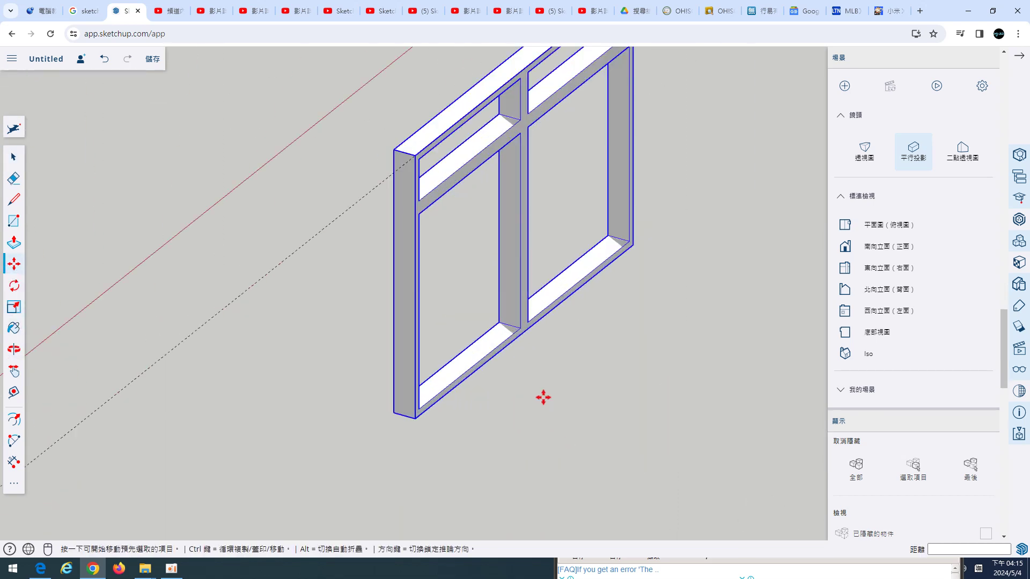
{"action": "left_click", "coordinate": [527, 333]}
{"action": "scroll", "coordinate": [527, 356], "scroll_direction": "down", "scroll_amount": 5}
{"action": "scroll", "coordinate": [504, 376], "scroll_direction": "down", "scroll_amount": 3}
{"action": "mouse_move", "coordinate": [504, 375]}
{"action": "middle_mouse_down"}
{"action": "mouse_move", "coordinate": [639, 368]}
{"action": "mouse_move", "coordinate": [690, 295]}
{"action": "middle_mouse_up"}
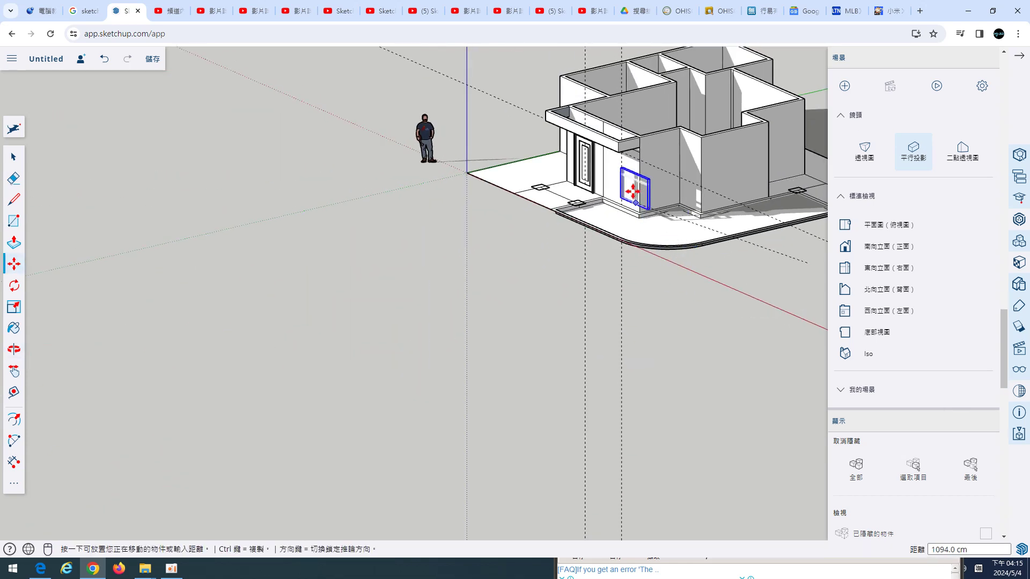
{"action": "scroll", "coordinate": [626, 190], "scroll_direction": "up", "scroll_amount": 3}
{"action": "left_click", "coordinate": [633, 252]}
Step: Move the window by its top midpoint into the wall beside the door
{"action": "scroll", "coordinate": [637, 285], "scroll_direction": "down", "scroll_amount": 3}
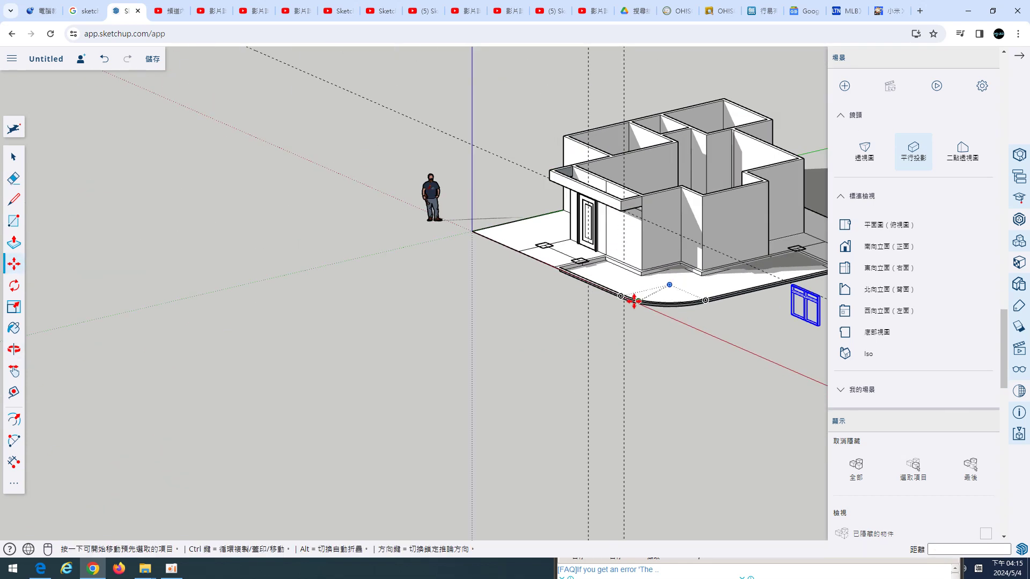
{"action": "middle_click_drag", "start_coordinate": [637, 299], "coordinate": [289, 299]}
{"action": "scroll", "coordinate": [427, 336], "scroll_direction": "up", "scroll_amount": 3}
{"action": "scroll", "coordinate": [329, 271], "scroll_direction": "up", "scroll_amount": 4}
{"action": "scroll", "coordinate": [303, 241], "scroll_direction": "up", "scroll_amount": 3}
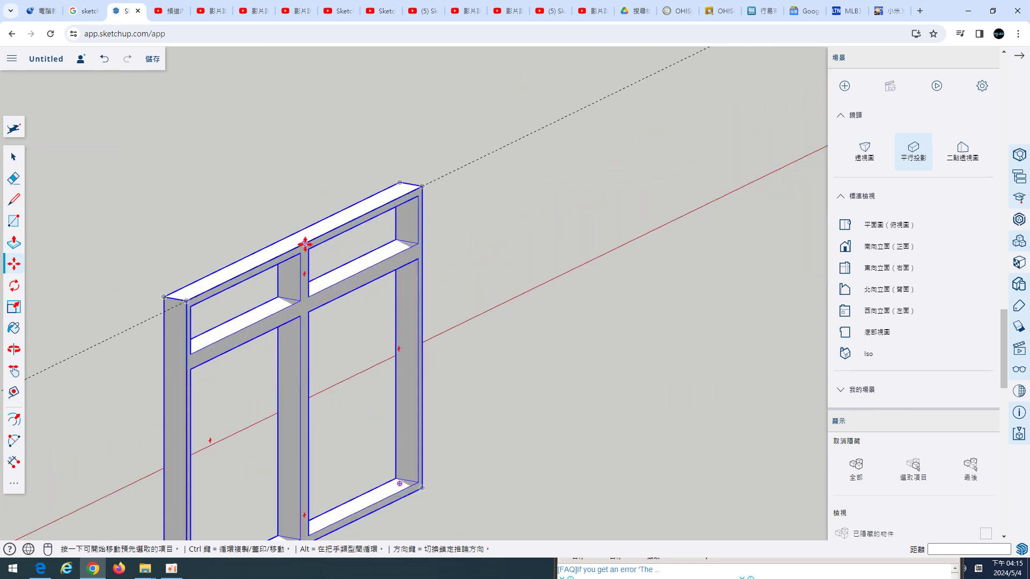
{"action": "left_click", "coordinate": [305, 243]}
{"action": "scroll", "coordinate": [311, 252], "scroll_direction": "down", "scroll_amount": 3}
{"action": "mouse_move", "coordinate": [327, 265]}
{"action": "middle_mouse_down"}
{"action": "mouse_move", "coordinate": [594, 316]}
{"action": "mouse_move", "coordinate": [676, 295]}
{"action": "middle_mouse_up"}
{"action": "scroll", "coordinate": [607, 184], "scroll_direction": "down", "scroll_amount": 3}
{"action": "scroll", "coordinate": [626, 147], "scroll_direction": "down", "scroll_amount": 1}
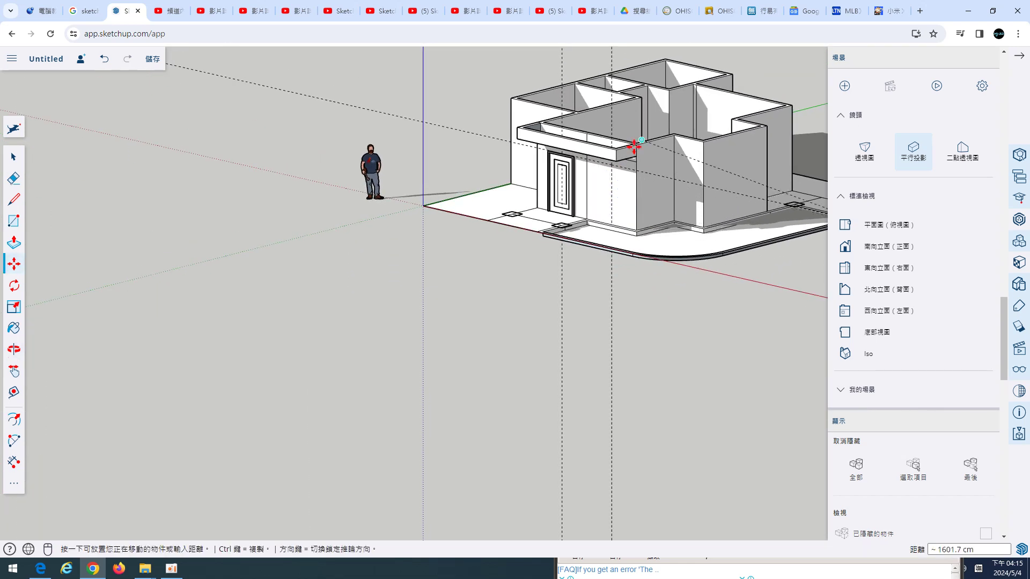
{"action": "scroll", "coordinate": [605, 168], "scroll_direction": "up", "scroll_amount": 5}
{"action": "scroll", "coordinate": [604, 153], "scroll_direction": "up", "scroll_amount": 1}
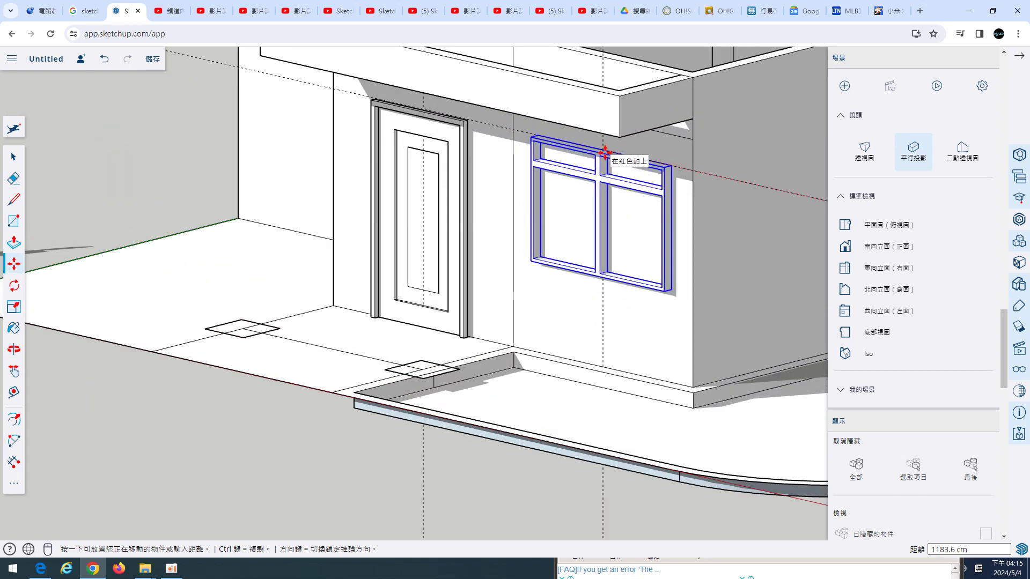
{"action": "scroll", "coordinate": [604, 153], "scroll_direction": "up", "scroll_amount": 3}
{"action": "scroll", "coordinate": [600, 154], "scroll_direction": "up", "scroll_amount": 2}
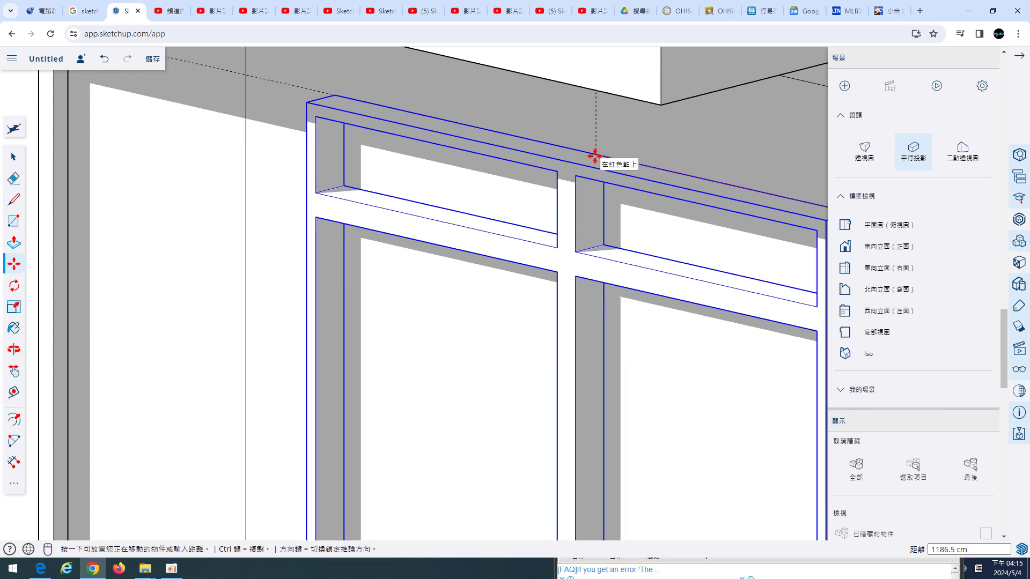
{"action": "scroll", "coordinate": [595, 156], "scroll_direction": "up", "scroll_amount": 1}
{"action": "scroll", "coordinate": [595, 164], "scroll_direction": "up", "scroll_amount": 2}
{"action": "scroll", "coordinate": [595, 158], "scroll_direction": "up", "scroll_amount": 1}
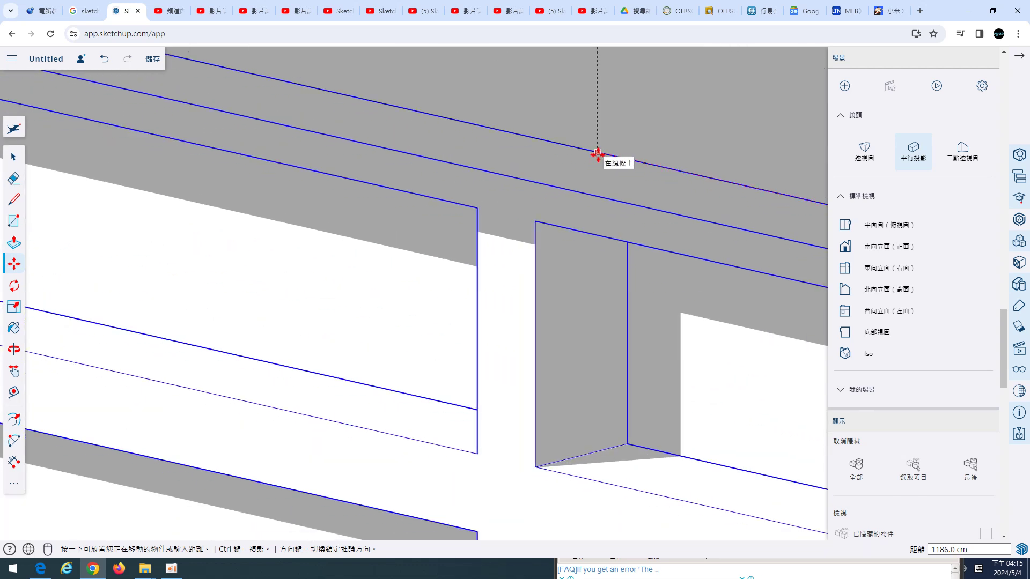
{"action": "left_click", "coordinate": [633, 177]}
Step: Deselect the window, then reselect the window component
{"action": "scroll", "coordinate": [632, 177], "scroll_direction": "down", "scroll_amount": 2}
{"action": "scroll", "coordinate": [632, 182], "scroll_direction": "down", "scroll_amount": 2}
{"action": "scroll", "coordinate": [631, 191], "scroll_direction": "down", "scroll_amount": 2}
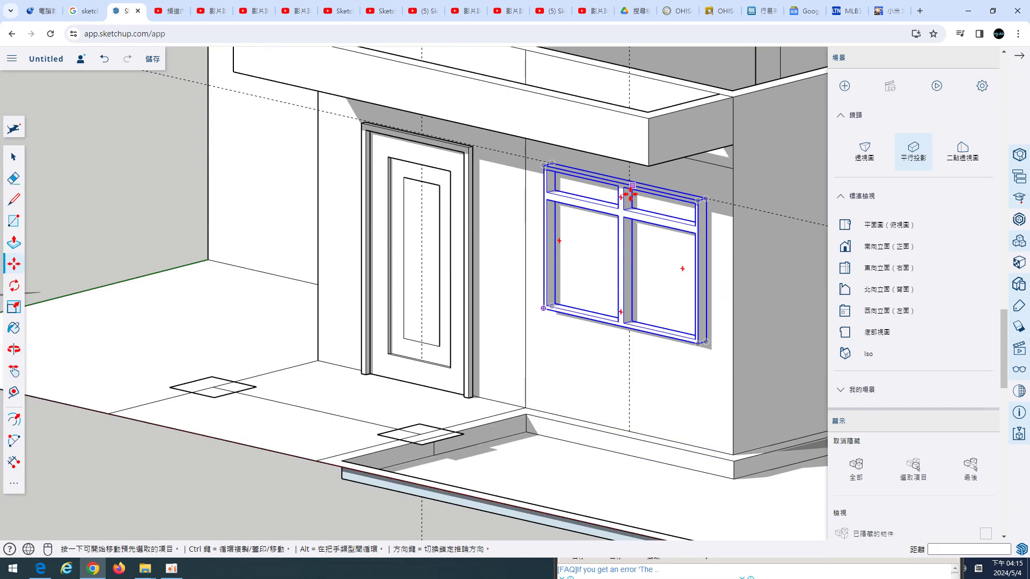
{"action": "scroll", "coordinate": [633, 196], "scroll_direction": "down", "scroll_amount": 5}
{"action": "scroll", "coordinate": [648, 209], "scroll_direction": "up", "scroll_amount": 4}
{"action": "scroll", "coordinate": [590, 215], "scroll_direction": "up", "scroll_amount": 2}
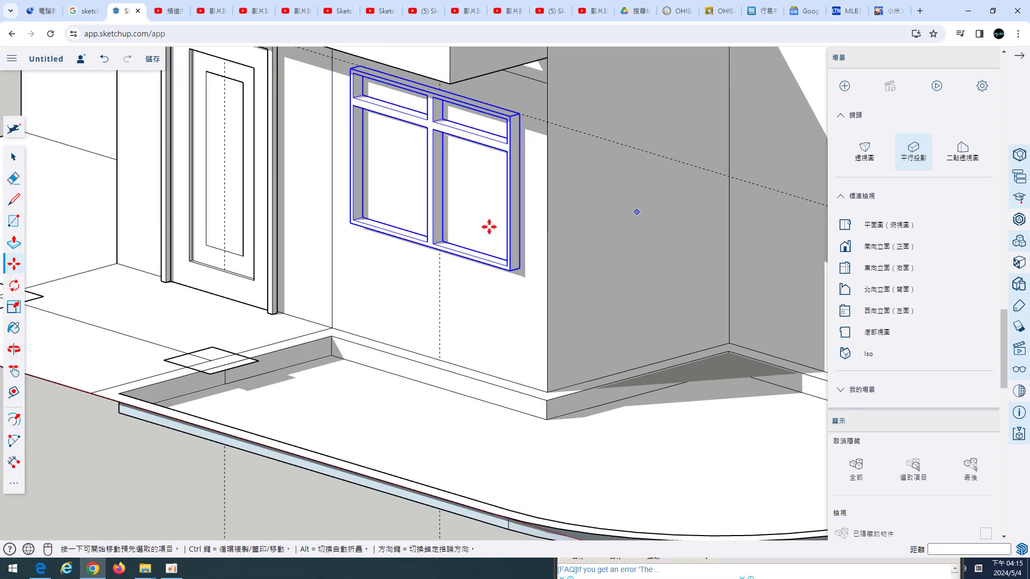
{"action": "key", "text": "Escape"}
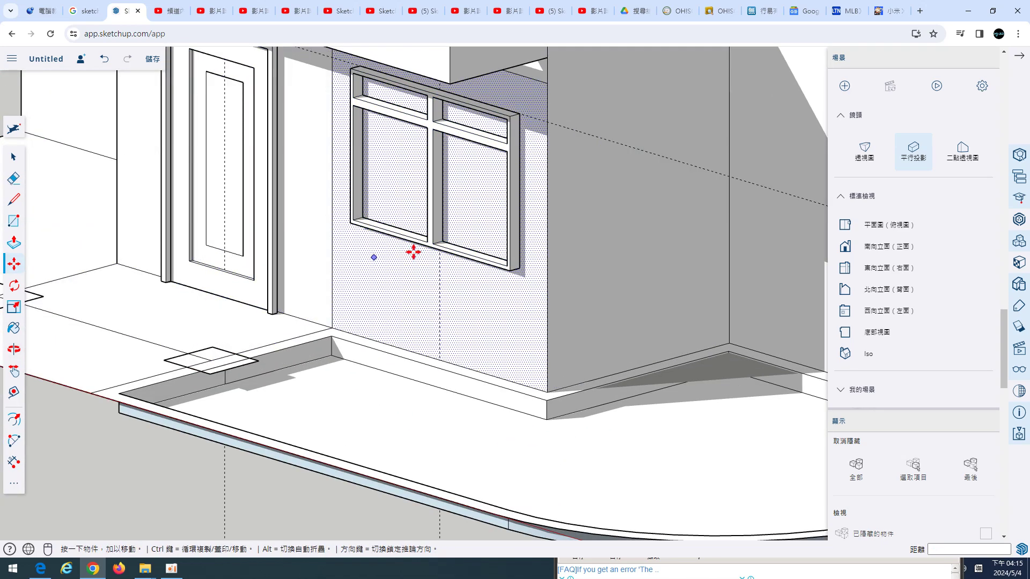
{"action": "left_click", "coordinate": [14, 157]}
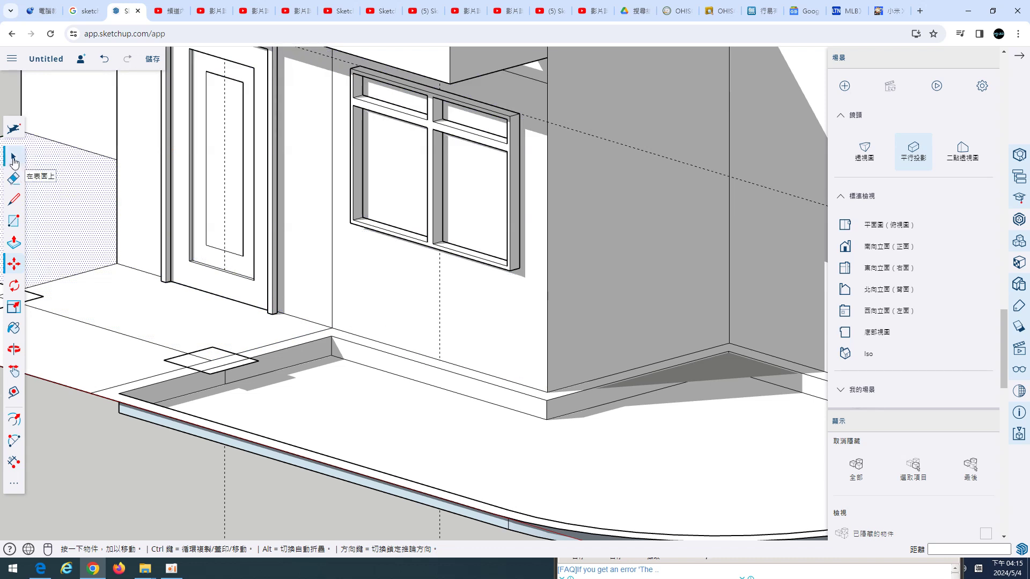
{"action": "left_click", "coordinate": [432, 247]}
Step: Orbit the view to face the front wall and window more squarely
{"action": "left_click", "coordinate": [14, 349]}
{"action": "mouse_move", "coordinate": [574, 295]}
{"action": "left_mouse_down"}
{"action": "mouse_move", "coordinate": [547, 308]}
{"action": "mouse_move", "coordinate": [526, 296]}
{"action": "mouse_move", "coordinate": [624, 287]}
{"action": "left_mouse_up"}
{"action": "key", "text": "m"}
{"action": "middle_click_drag", "start_coordinate": [563, 221], "coordinate": [541, 214]}
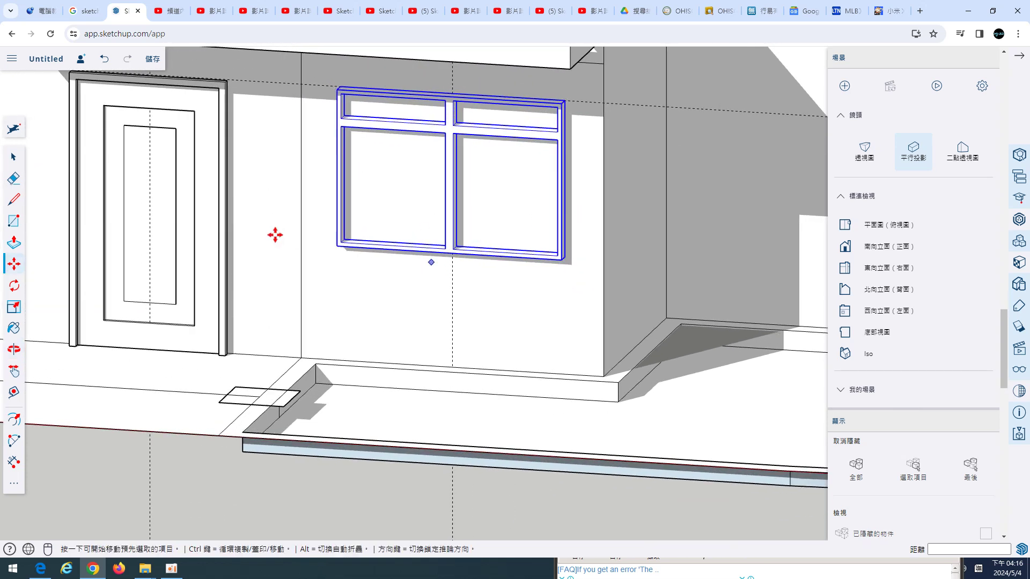
{"action": "left_click", "coordinate": [20, 161]}
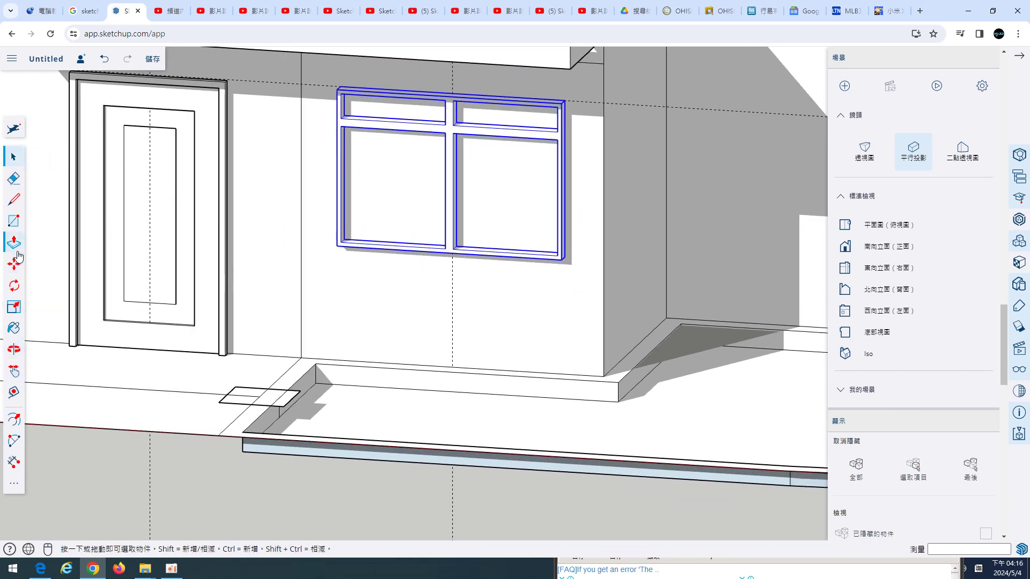
Step: Draw a rectangle between the window's opposite corners
{"action": "left_click", "coordinate": [13, 224]}
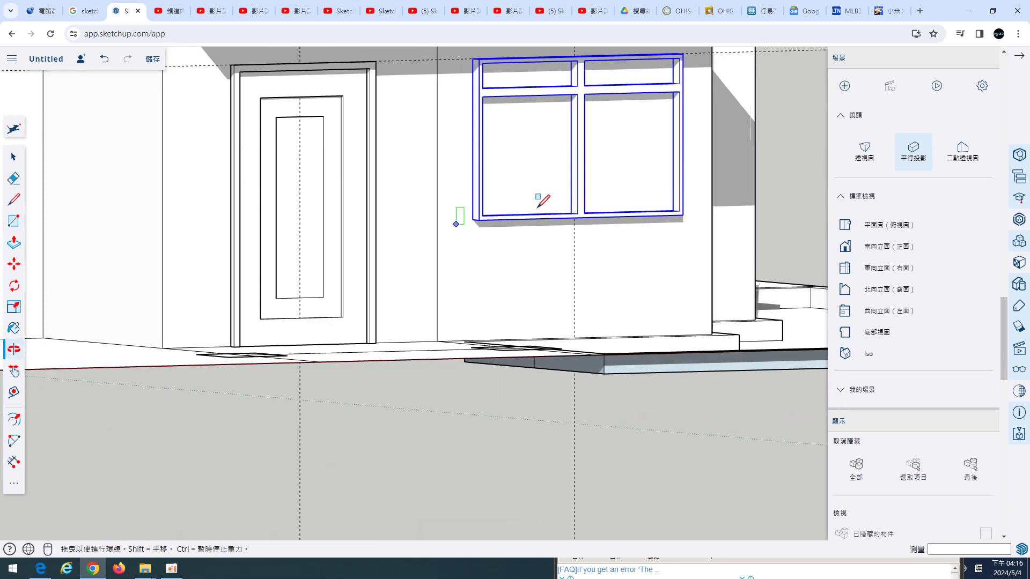
{"action": "scroll", "coordinate": [493, 217], "scroll_direction": "up", "scroll_amount": 3}
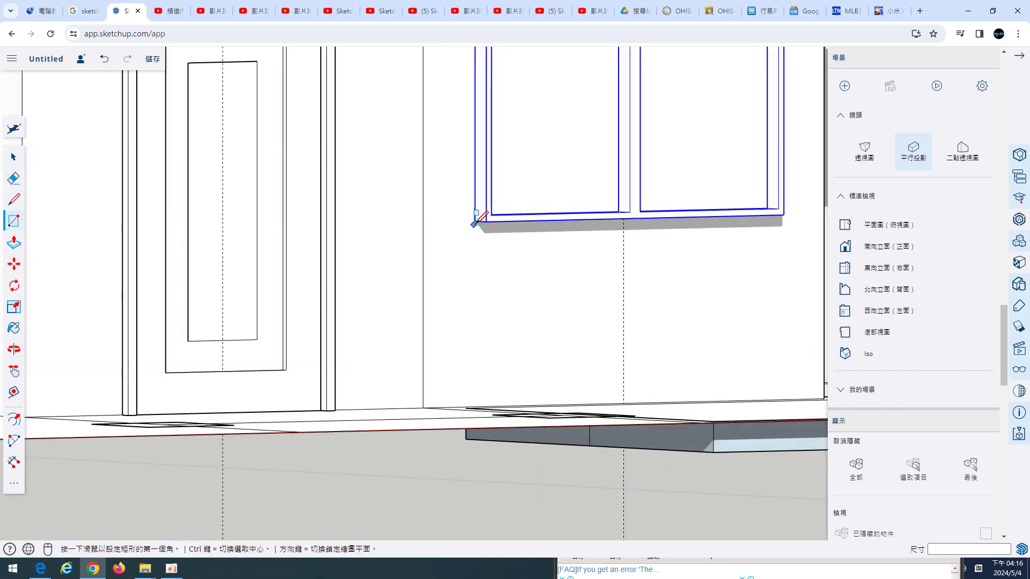
{"action": "left_click", "coordinate": [475, 220]}
{"action": "scroll", "coordinate": [474, 220], "scroll_direction": "down", "scroll_amount": 3}
{"action": "mouse_move", "coordinate": [551, 202]}
{"action": "middle_mouse_down"}
{"action": "mouse_move", "coordinate": [407, 242]}
{"action": "mouse_move", "coordinate": [538, 172]}
{"action": "middle_mouse_up"}
{"action": "scroll", "coordinate": [534, 113], "scroll_direction": "up", "scroll_amount": 3}
{"action": "scroll", "coordinate": [523, 123], "scroll_direction": "up", "scroll_amount": 2}
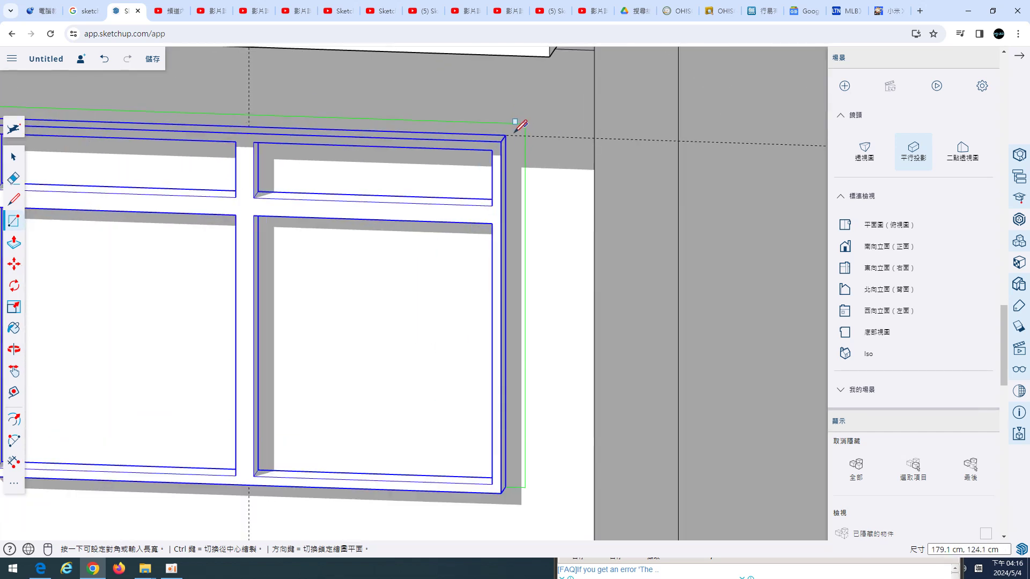
{"action": "left_click", "coordinate": [510, 135]}
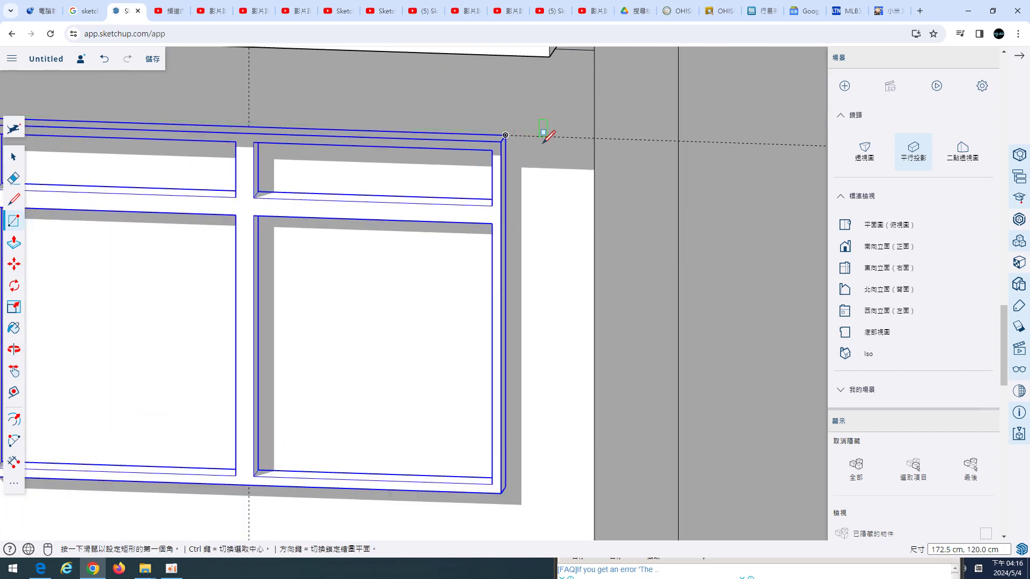
{"action": "scroll", "coordinate": [544, 141], "scroll_direction": "down", "scroll_amount": 5}
{"action": "scroll", "coordinate": [541, 145], "scroll_direction": "down", "scroll_amount": 3}
{"action": "scroll", "coordinate": [469, 210], "scroll_direction": "up", "scroll_amount": 2}
{"action": "scroll", "coordinate": [440, 175], "scroll_direction": "up", "scroll_amount": 2}
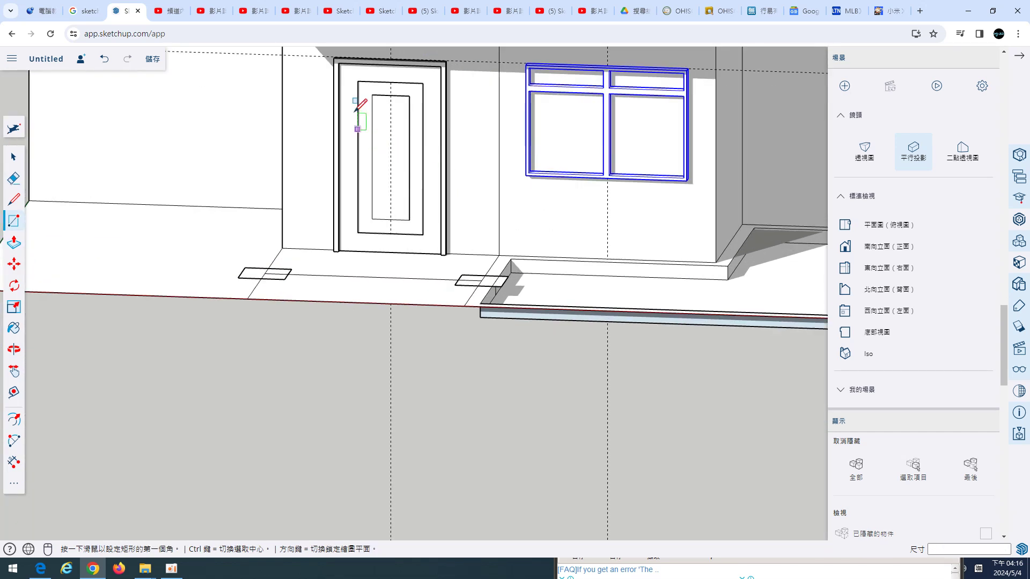
{"action": "scroll", "coordinate": [376, 107], "scroll_direction": "up", "scroll_amount": 1}
{"action": "scroll", "coordinate": [421, 82], "scroll_direction": "up", "scroll_amount": 2}
{"action": "scroll", "coordinate": [421, 80], "scroll_direction": "up", "scroll_amount": 1}
{"action": "scroll", "coordinate": [406, 61], "scroll_direction": "up", "scroll_amount": 2}
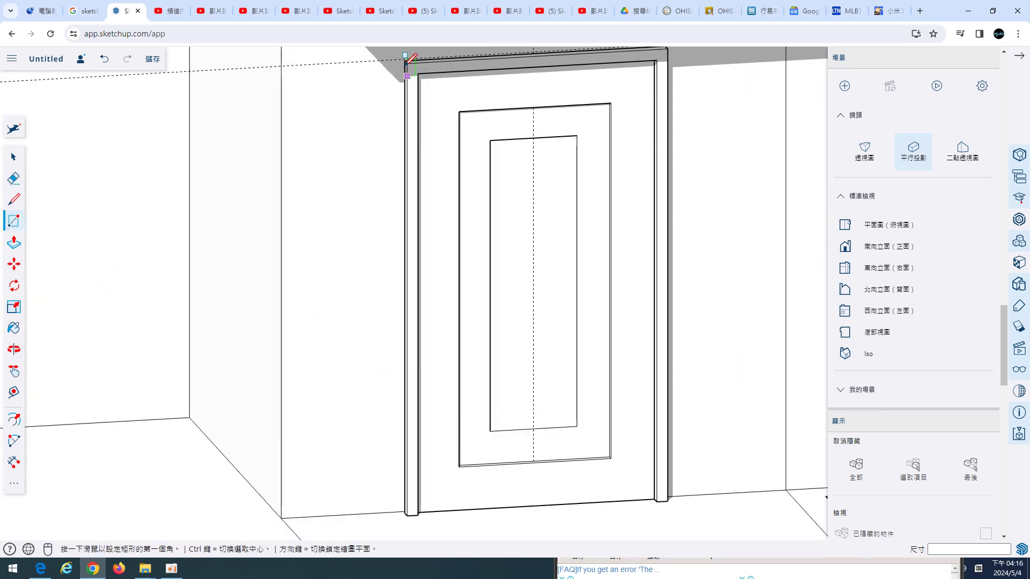
Step: Draw a 210×120 cm rectangle over the door from its top-left corner
{"action": "left_click", "coordinate": [405, 60]}
{"action": "scroll", "coordinate": [432, 87], "scroll_direction": "down", "scroll_amount": 1}
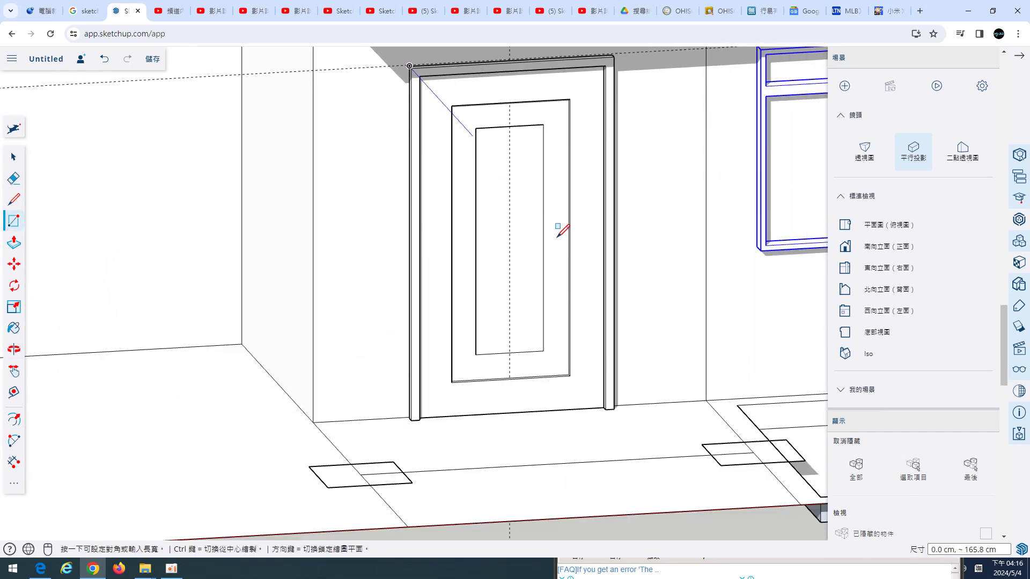
{"action": "mouse_move", "coordinate": [555, 250]}
{"action": "middle_mouse_down"}
{"action": "mouse_move", "coordinate": [367, 248]}
{"action": "mouse_move", "coordinate": [419, 322]}
{"action": "middle_mouse_up"}
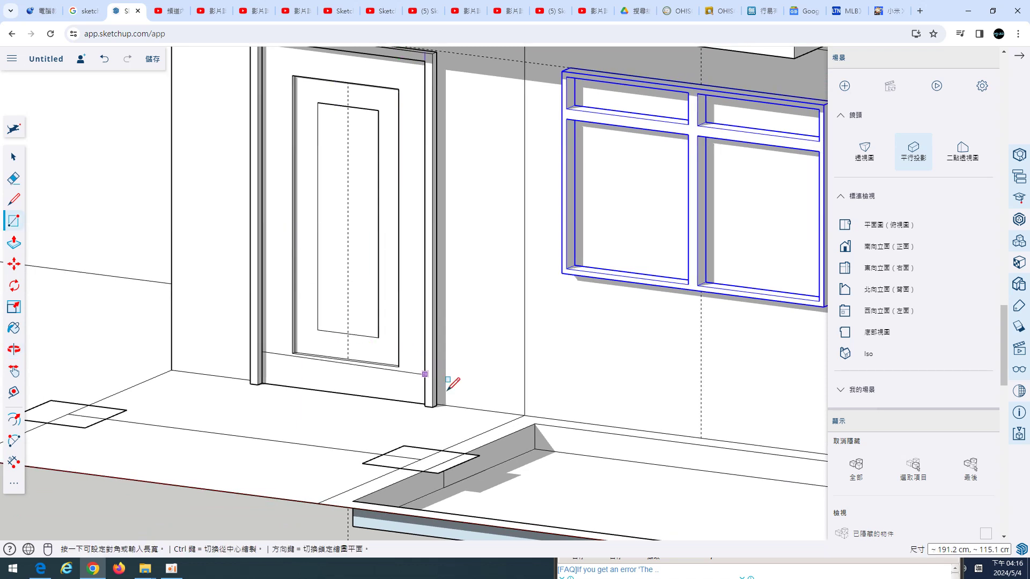
{"action": "scroll", "coordinate": [430, 387], "scroll_direction": "up", "scroll_amount": 3}
{"action": "scroll", "coordinate": [450, 407], "scroll_direction": "up", "scroll_amount": 1}
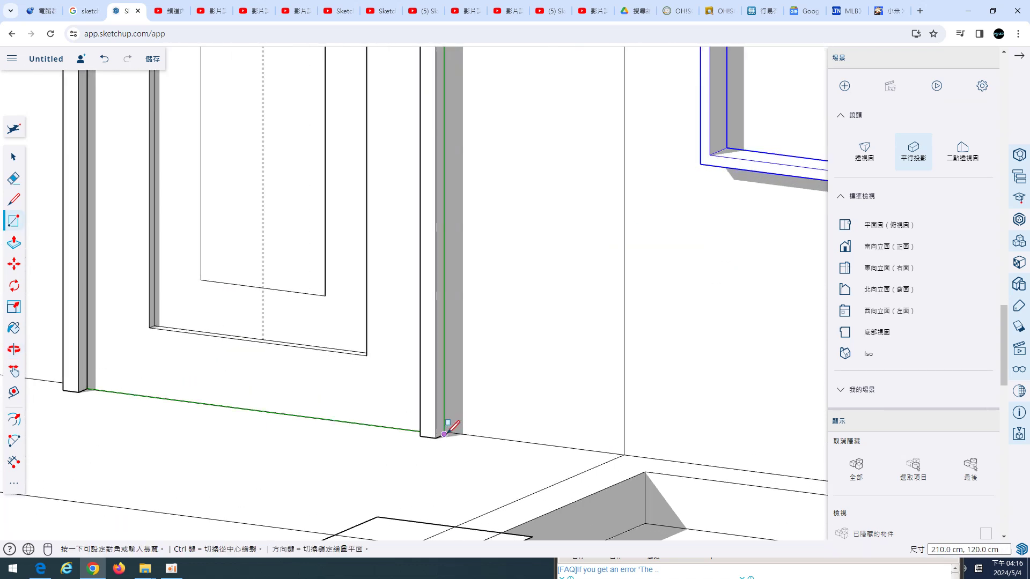
{"action": "left_click", "coordinate": [444, 433]}
{"action": "scroll", "coordinate": [489, 364], "scroll_direction": "down", "scroll_amount": 2}
{"action": "scroll", "coordinate": [490, 364], "scroll_direction": "down", "scroll_amount": 3}
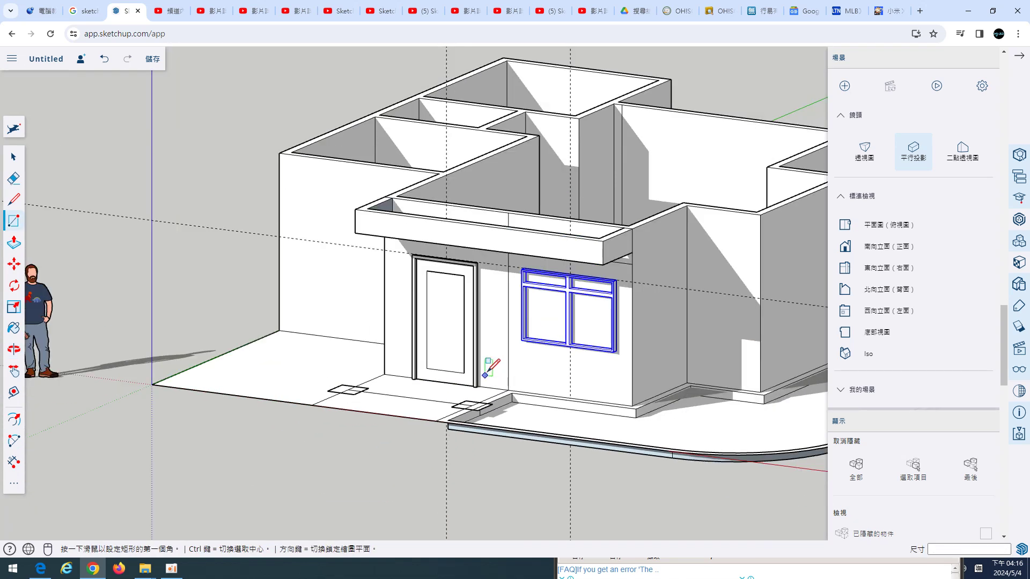
{"action": "scroll", "coordinate": [491, 365], "scroll_direction": "up", "scroll_amount": 2}
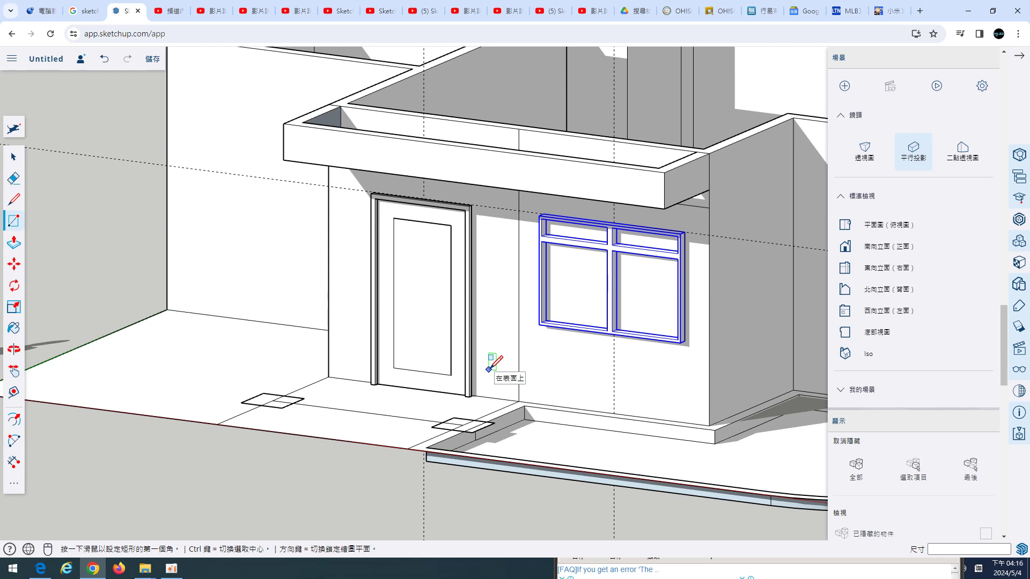
{"action": "left_click", "coordinate": [611, 540]}
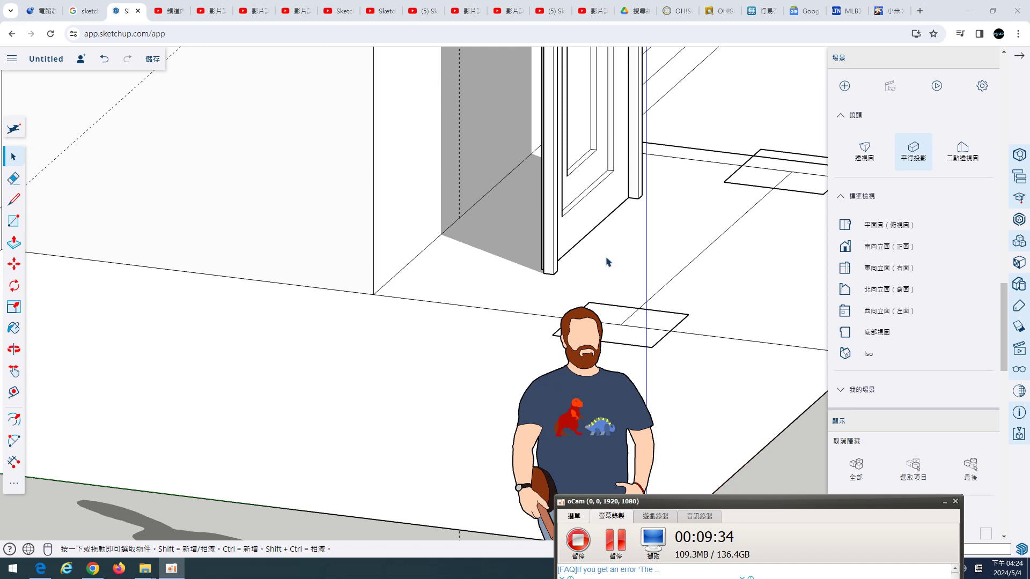
Step: Select the door and orbit around it to inspect its base, then clear the selection
{"action": "scroll", "coordinate": [596, 268], "scroll_direction": "up", "scroll_amount": 1}
{"action": "scroll", "coordinate": [592, 262], "scroll_direction": "up", "scroll_amount": 1}
{"action": "scroll", "coordinate": [593, 242], "scroll_direction": "up", "scroll_amount": 2}
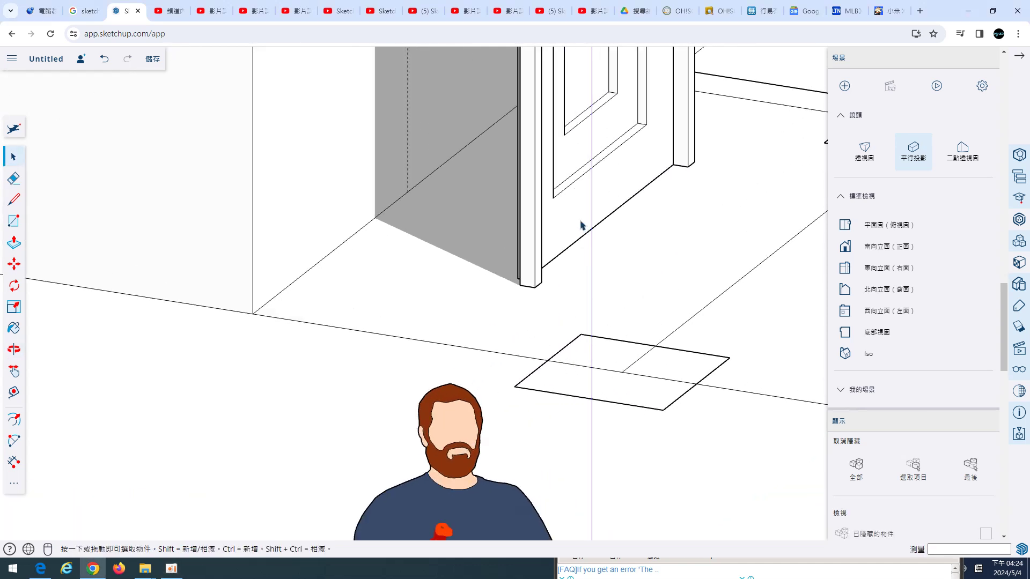
{"action": "middle_click_drag", "start_coordinate": [580, 228], "coordinate": [568, 220]}
{"action": "left_click", "coordinate": [565, 218]}
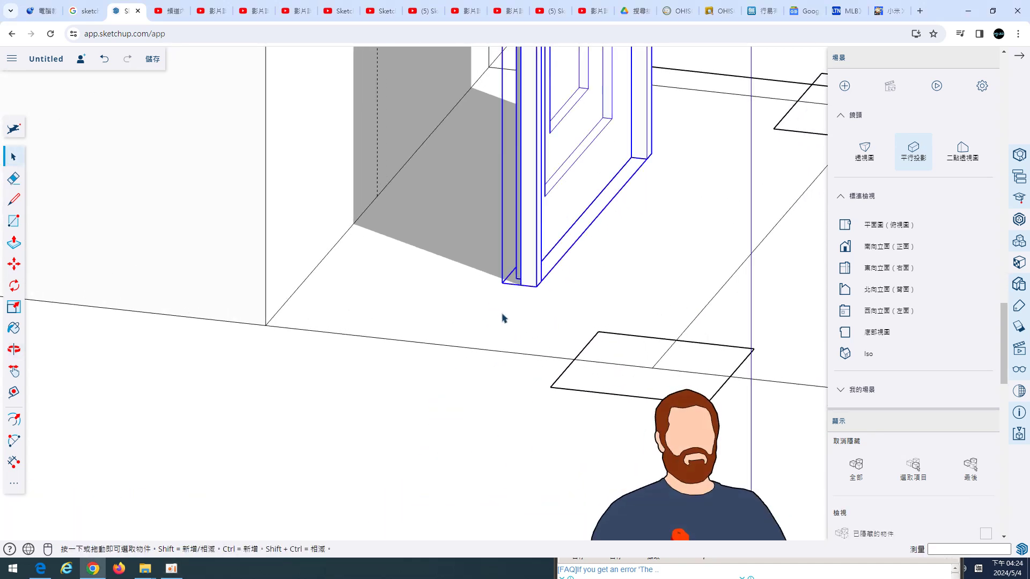
{"action": "left_click", "coordinate": [17, 266]}
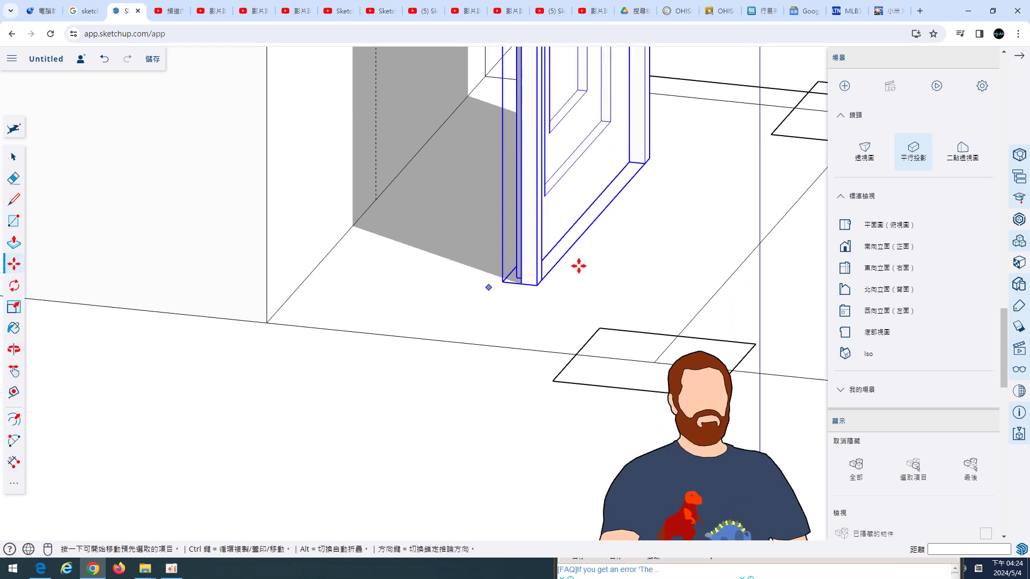
{"action": "scroll", "coordinate": [602, 231], "scroll_direction": "up", "scroll_amount": 2}
{"action": "mouse_move", "coordinate": [595, 201]}
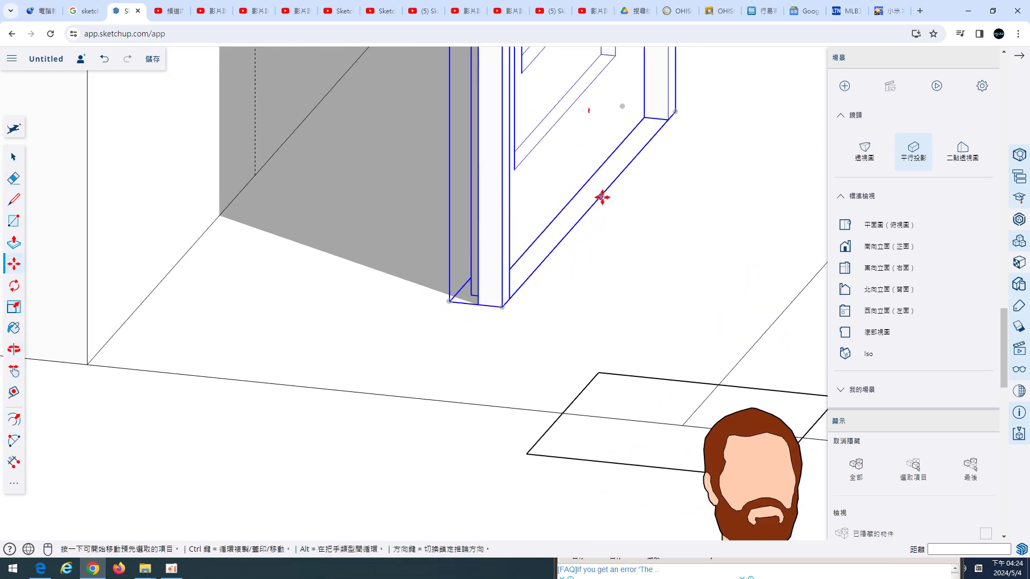
{"action": "mouse_move", "coordinate": [600, 197]}
{"action": "middle_mouse_down"}
{"action": "mouse_move", "coordinate": [396, 265]}
{"action": "mouse_move", "coordinate": [613, 258]}
{"action": "middle_mouse_up"}
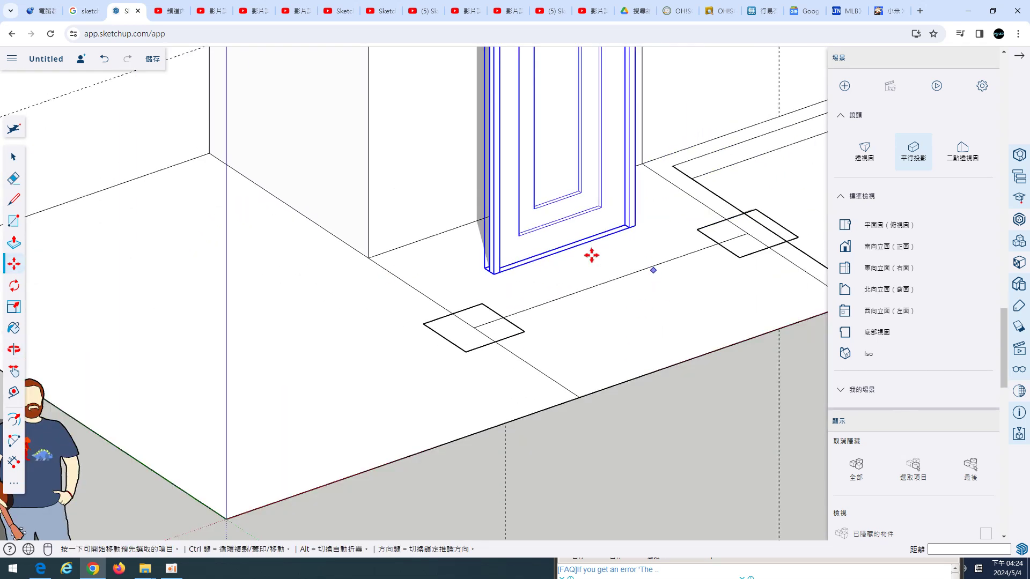
{"action": "scroll", "coordinate": [584, 252], "scroll_direction": "up", "scroll_amount": 5}
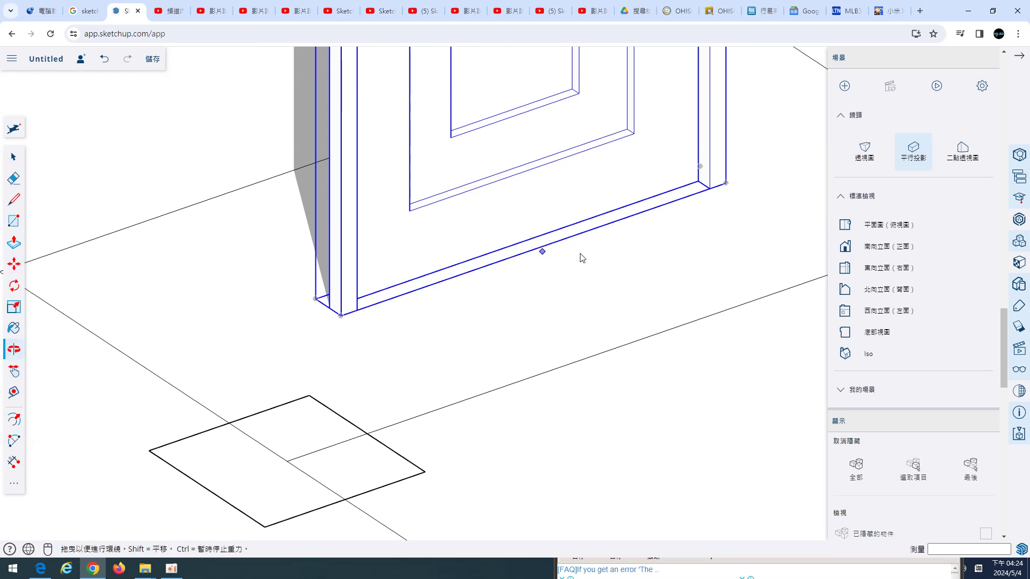
{"action": "middle_click_drag", "start_coordinate": [543, 253], "coordinate": [614, 263]}
{"action": "key", "text": "Escape"}
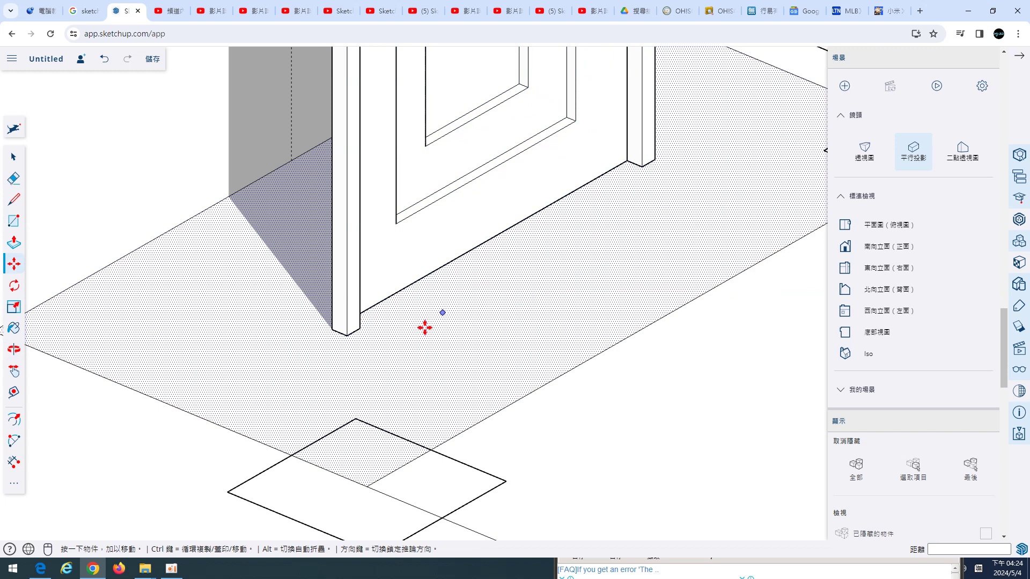
{"action": "left_click", "coordinate": [13, 156]}
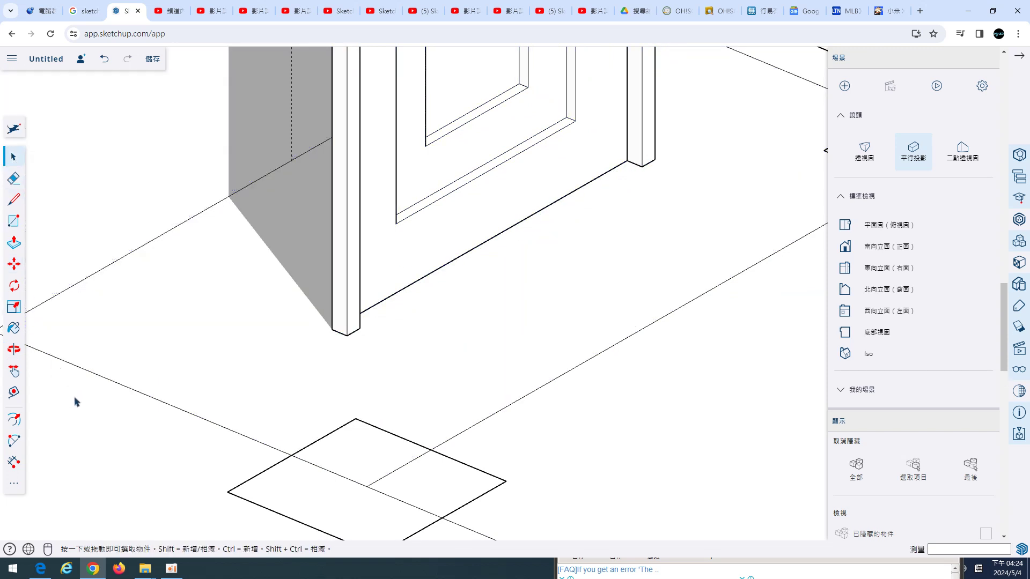
Step: Inside the door group, draw a reference line along the door's bottom edge
{"action": "double_click", "coordinate": [428, 258]}
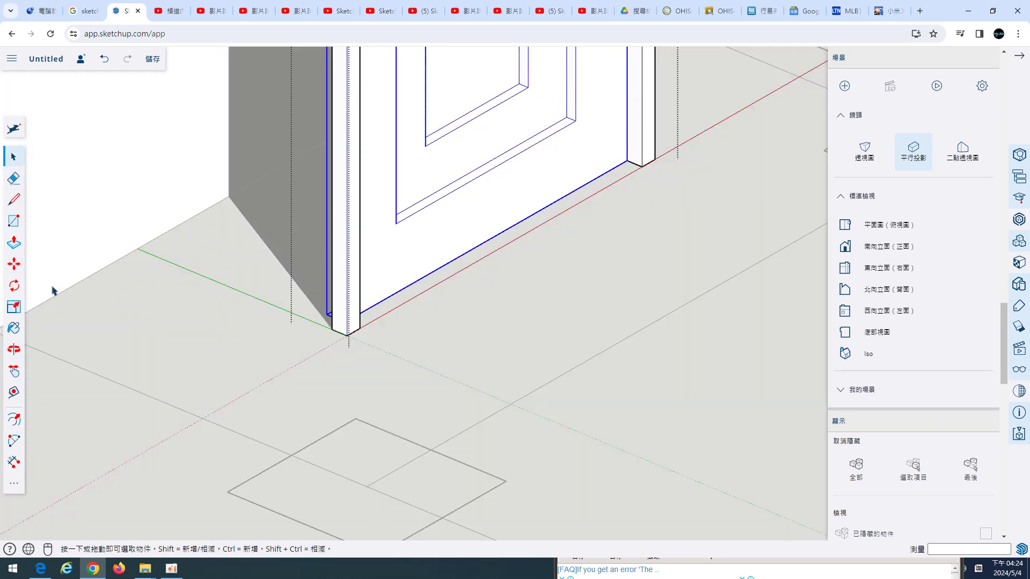
{"action": "left_click", "coordinate": [14, 206]}
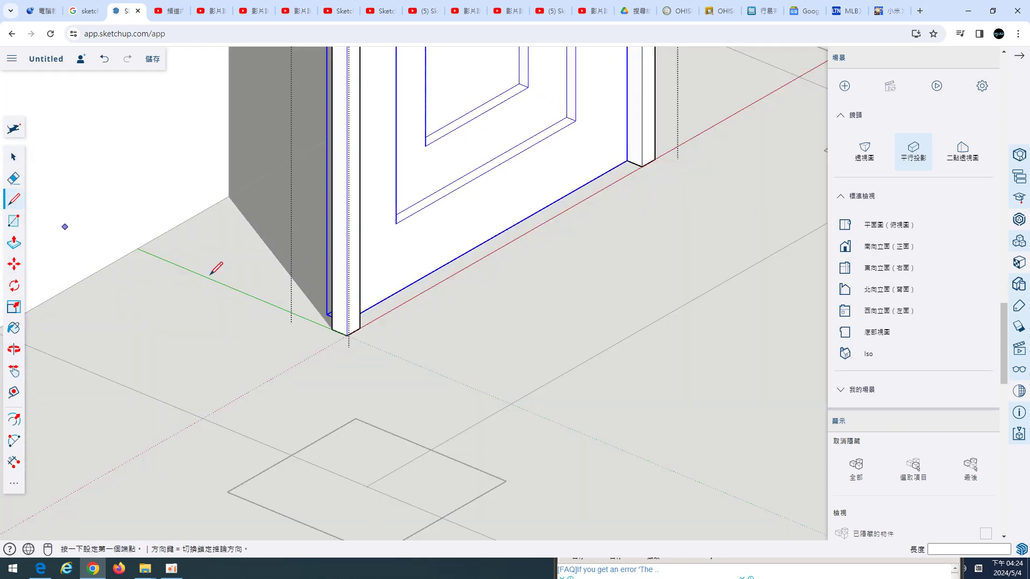
{"action": "left_click", "coordinate": [360, 328]}
{"action": "left_click", "coordinate": [642, 165]}
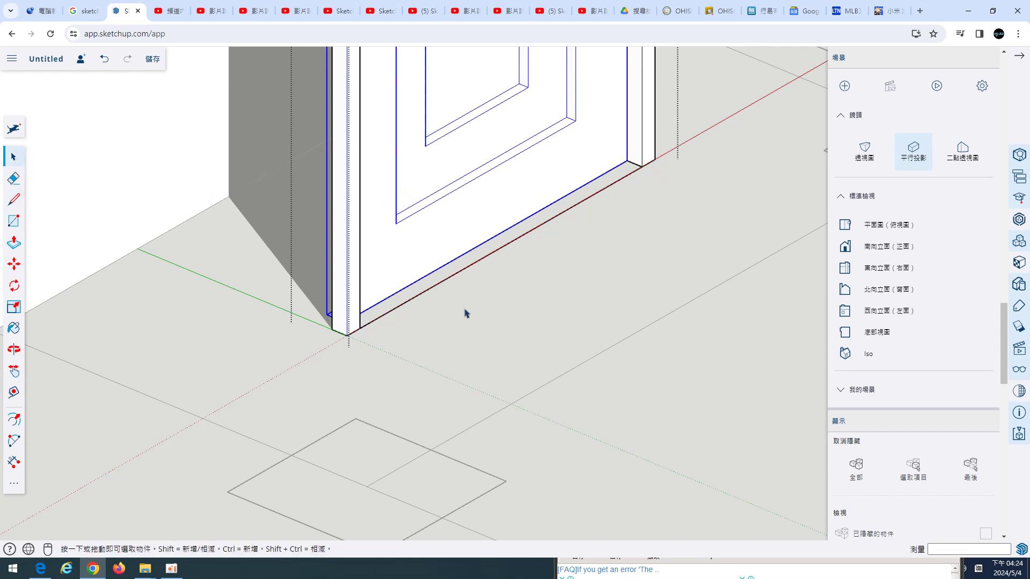
{"action": "scroll", "coordinate": [465, 314], "scroll_direction": "down", "scroll_amount": 2}
{"action": "key", "text": "Escape"}
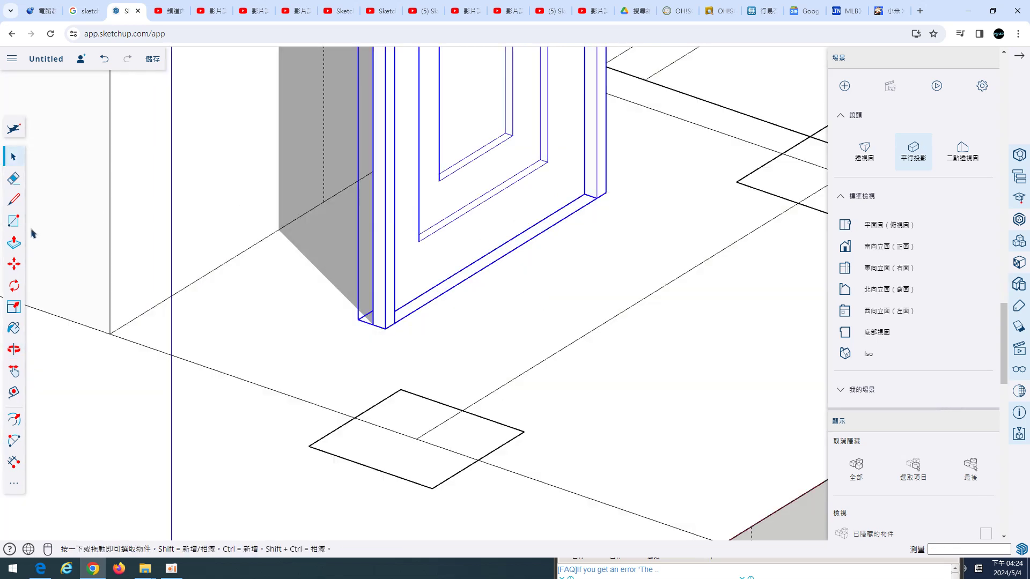
Step: Move the door by its bottom-edge midpoint into the front-wall doorway
{"action": "left_click", "coordinate": [14, 263]}
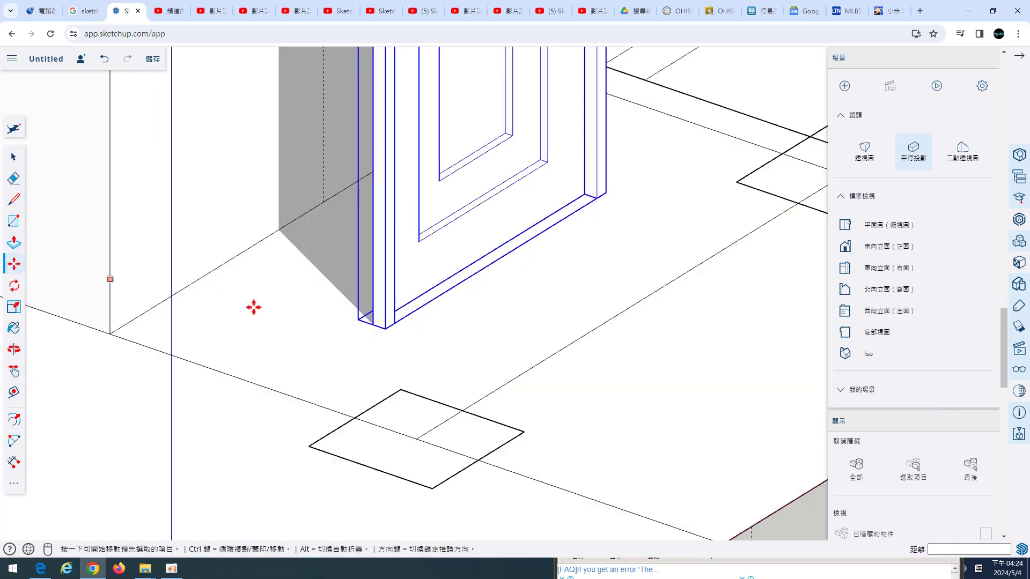
{"action": "left_click", "coordinate": [499, 261]}
{"action": "middle_click_drag", "start_coordinate": [499, 260], "coordinate": [603, 260]}
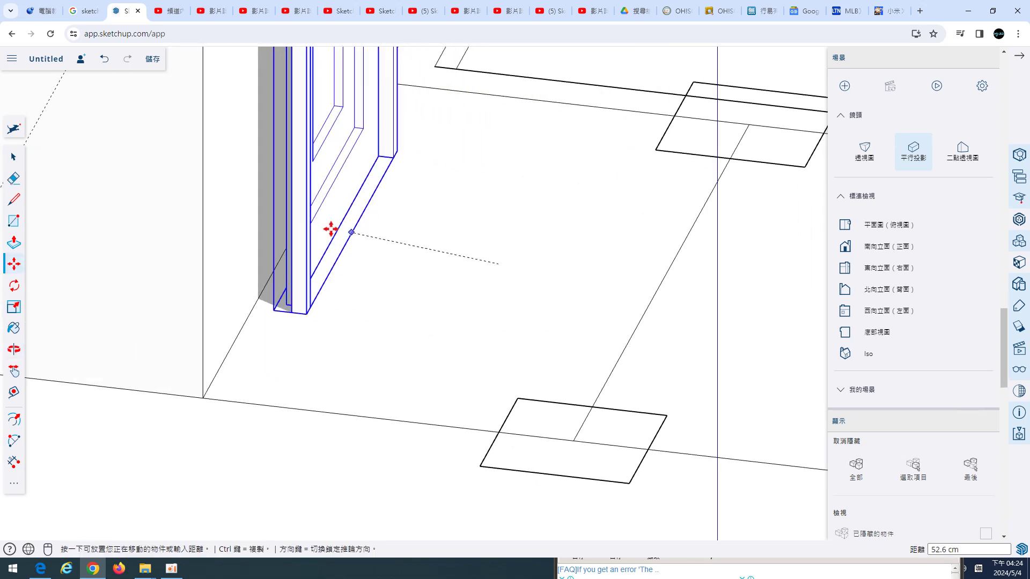
{"action": "left_click", "coordinate": [294, 236]}
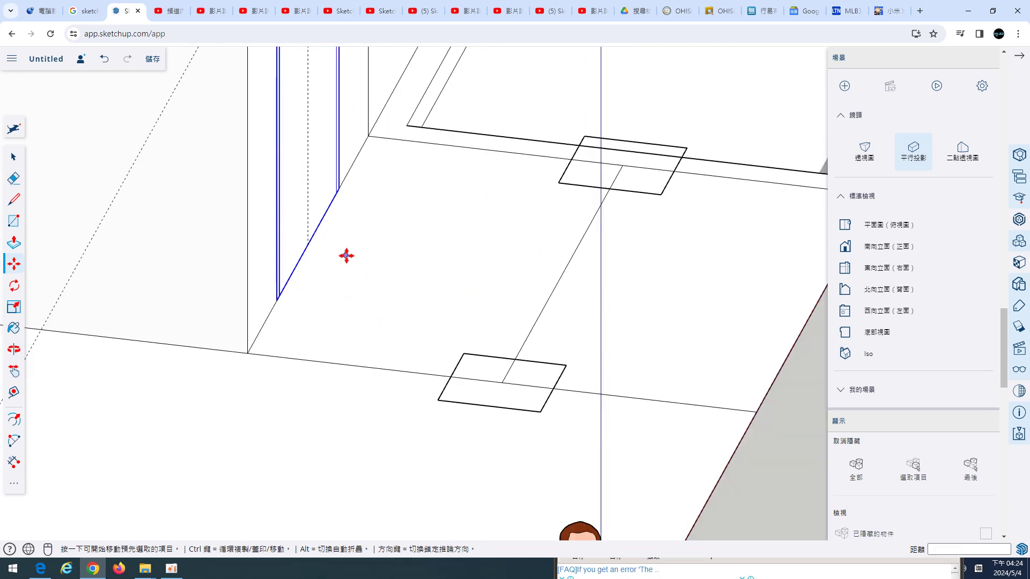
{"action": "scroll", "coordinate": [345, 256], "scroll_direction": "down", "scroll_amount": 5}
{"action": "middle_click_drag", "start_coordinate": [391, 264], "coordinate": [466, 260]}
{"action": "scroll", "coordinate": [466, 260], "scroll_direction": "up", "scroll_amount": 3}
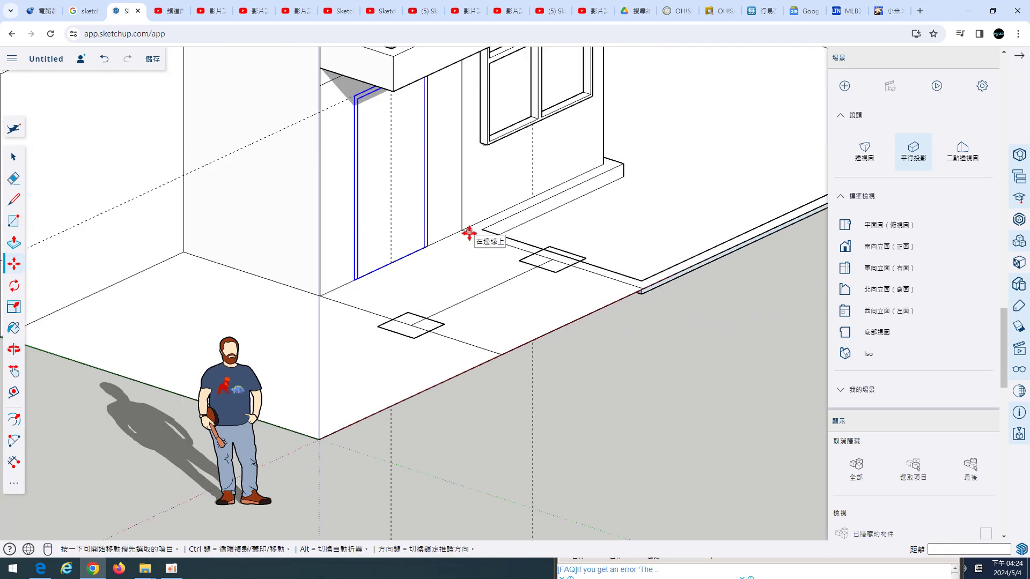
Step: Trace a 120 × 210 cm rectangle over the doorway on the front wall
{"action": "key", "text": "space"}
{"action": "scroll", "coordinate": [454, 236], "scroll_direction": "down", "scroll_amount": 3}
{"action": "scroll", "coordinate": [408, 177], "scroll_direction": "up", "scroll_amount": 1}
{"action": "scroll", "coordinate": [391, 156], "scroll_direction": "up", "scroll_amount": 2}
{"action": "left_click", "coordinate": [19, 222]}
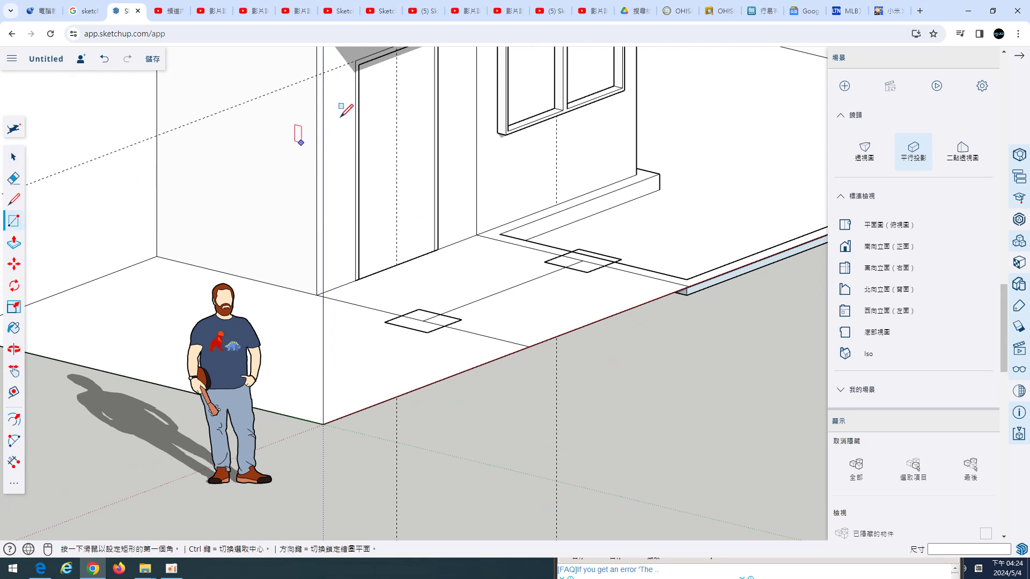
{"action": "scroll", "coordinate": [356, 75], "scroll_direction": "up", "scroll_amount": 1}
{"action": "scroll", "coordinate": [360, 72], "scroll_direction": "down", "scroll_amount": 2}
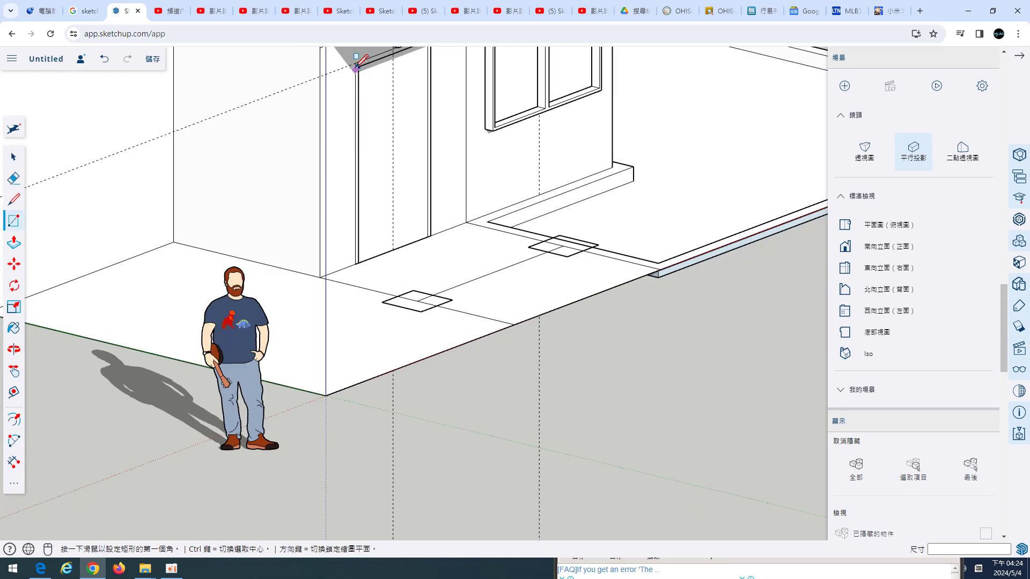
{"action": "left_click", "coordinate": [354, 65]}
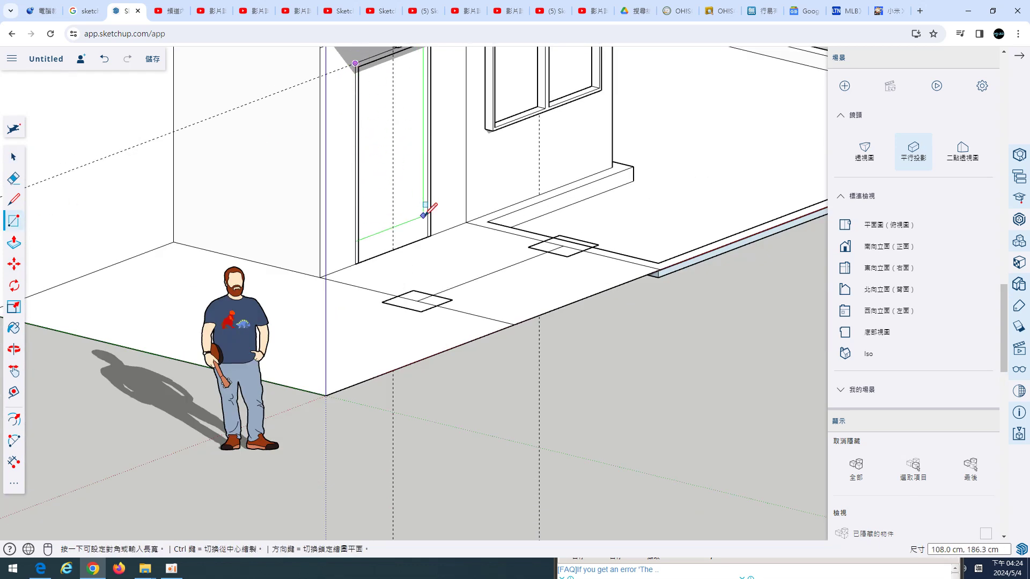
{"action": "scroll", "coordinate": [445, 236], "scroll_direction": "up", "scroll_amount": 2}
{"action": "left_click", "coordinate": [435, 248]}
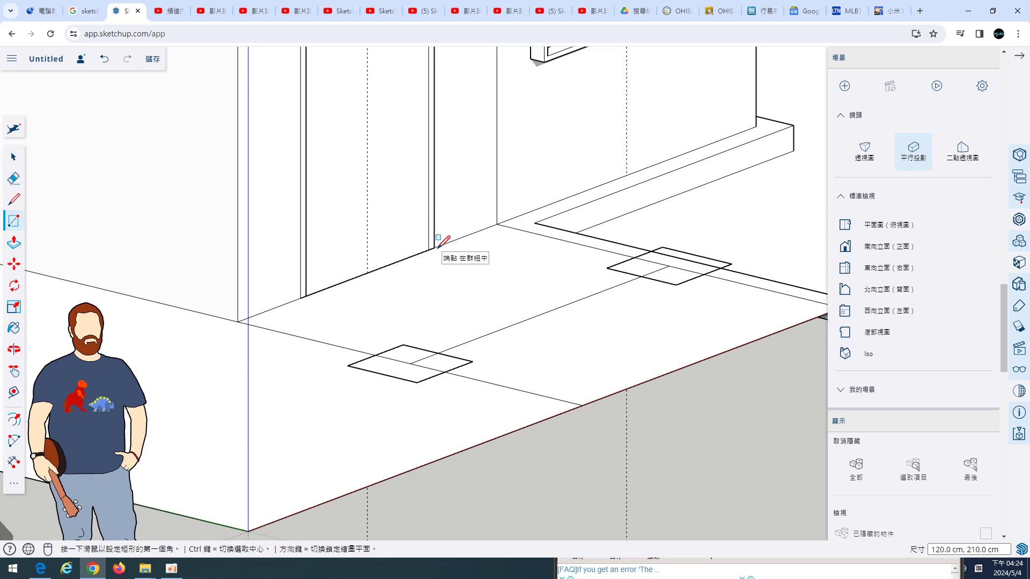
Step: Delete the new doorway face so the paneled door shows through, then zoom to review
{"action": "left_click", "coordinate": [13, 157]}
{"action": "left_click", "coordinate": [410, 233]}
{"action": "key", "text": "Delete"}
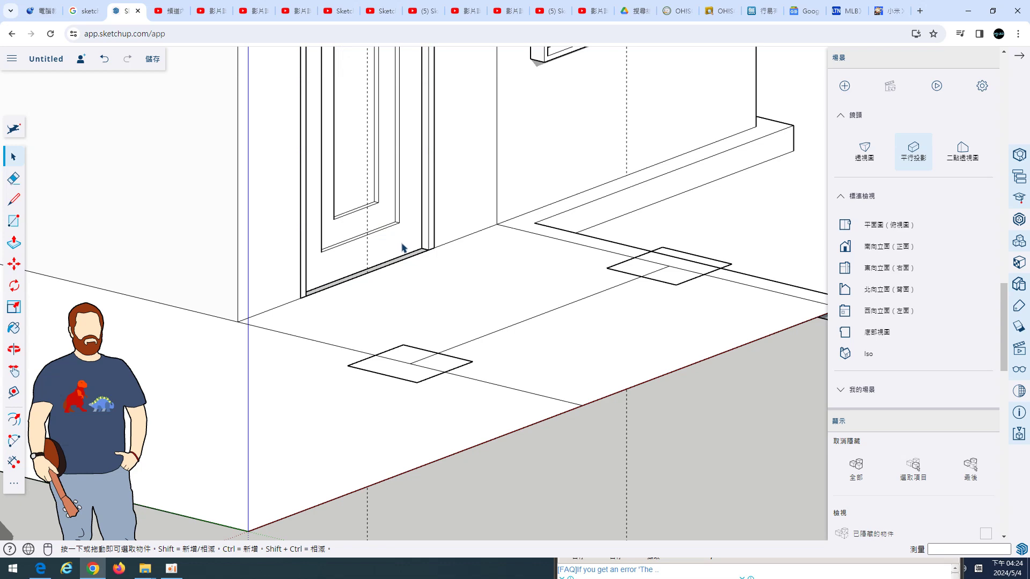
{"action": "scroll", "coordinate": [405, 247], "scroll_direction": "down", "scroll_amount": 2}
{"action": "scroll", "coordinate": [408, 258], "scroll_direction": "down", "scroll_amount": 2}
{"action": "scroll", "coordinate": [433, 263], "scroll_direction": "down", "scroll_amount": 2}
{"action": "scroll", "coordinate": [433, 264], "scroll_direction": "down", "scroll_amount": 1}
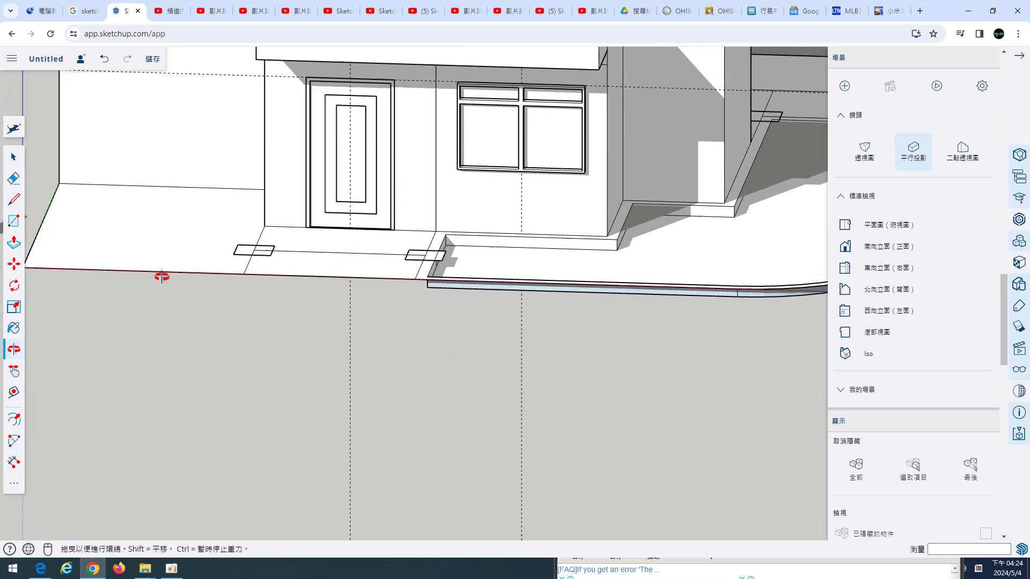
{"action": "scroll", "coordinate": [424, 279], "scroll_direction": "up", "scroll_amount": 1}
{"action": "scroll", "coordinate": [413, 300], "scroll_direction": "up", "scroll_amount": 3}
{"action": "scroll", "coordinate": [403, 314], "scroll_direction": "up", "scroll_amount": 2}
{"action": "scroll", "coordinate": [429, 303], "scroll_direction": "down", "scroll_amount": 3}
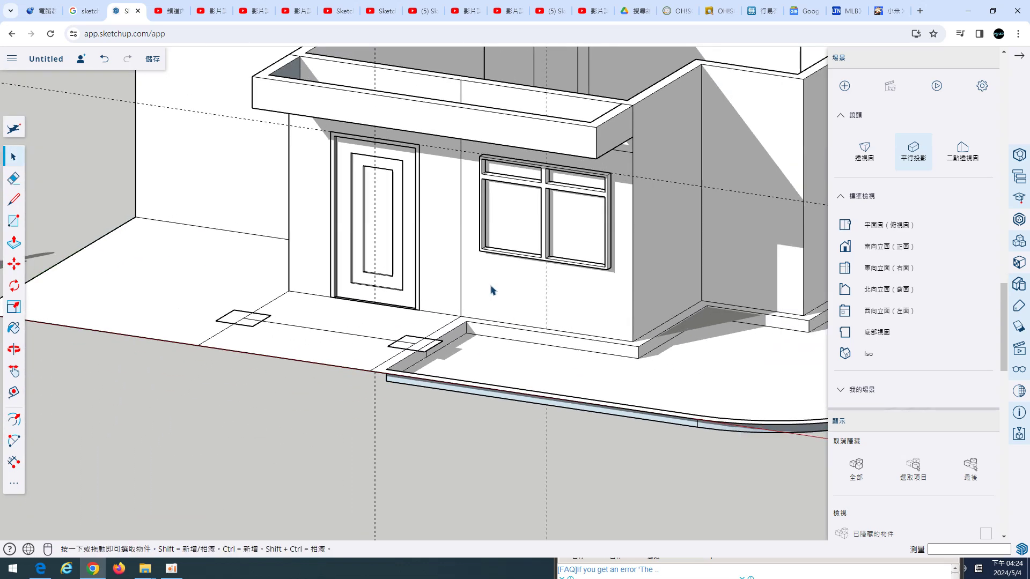
{"action": "scroll", "coordinate": [622, 279], "scroll_direction": "down", "scroll_amount": 1}
{"action": "scroll", "coordinate": [602, 284], "scroll_direction": "up", "scroll_amount": 3}
{"action": "scroll", "coordinate": [580, 292], "scroll_direction": "up", "scroll_amount": 2}
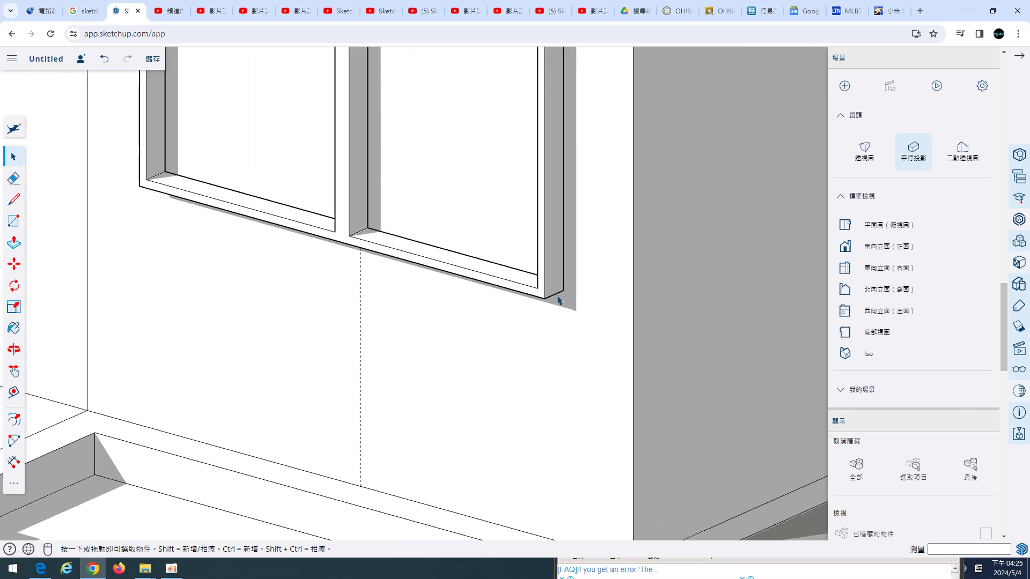
{"action": "scroll", "coordinate": [549, 298], "scroll_direction": "down", "scroll_amount": 1}
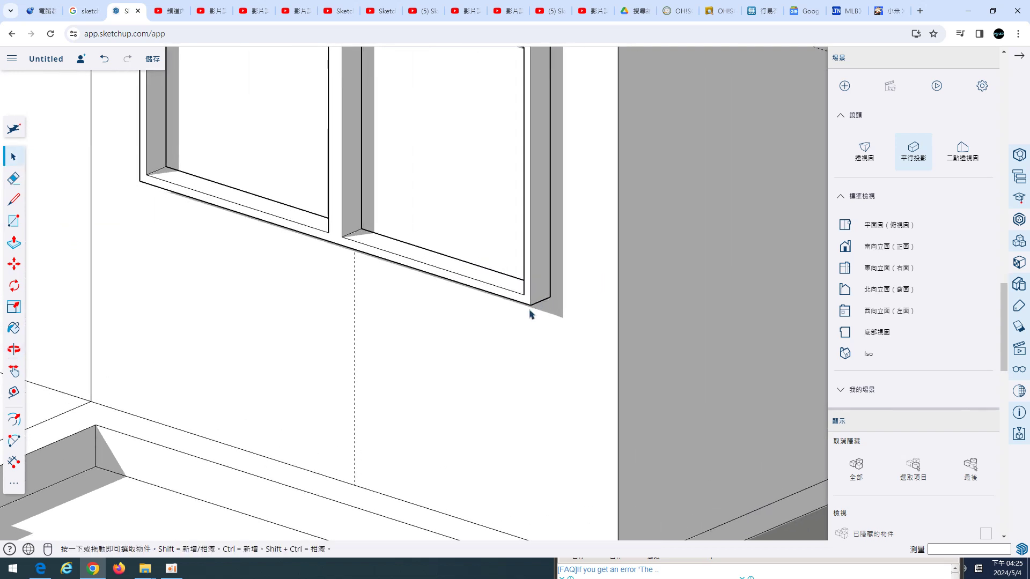
Step: Move the window group 10 cm by its corner into place
{"action": "left_click", "coordinate": [14, 264]}
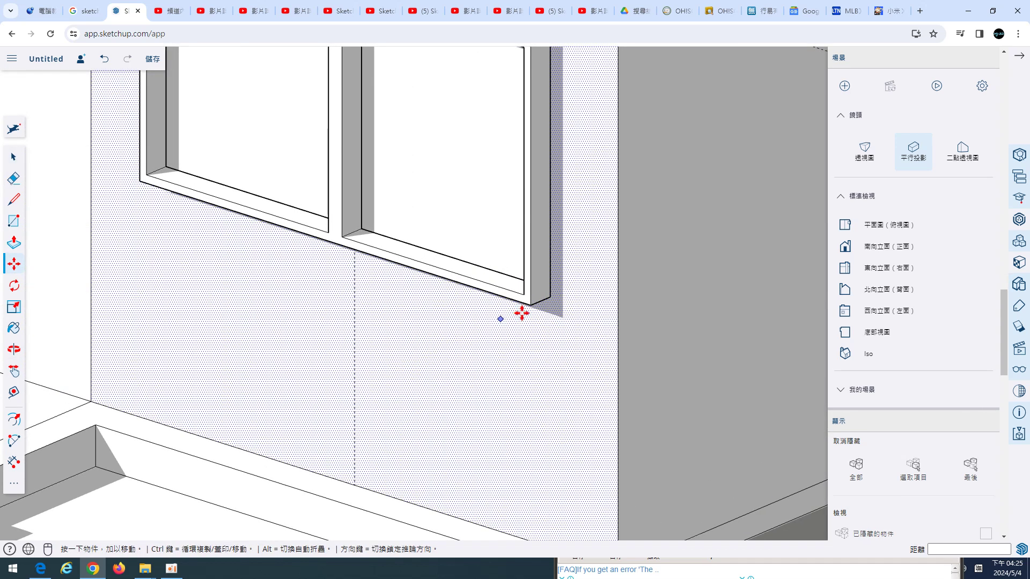
{"action": "scroll", "coordinate": [526, 310], "scroll_direction": "up", "scroll_amount": 2}
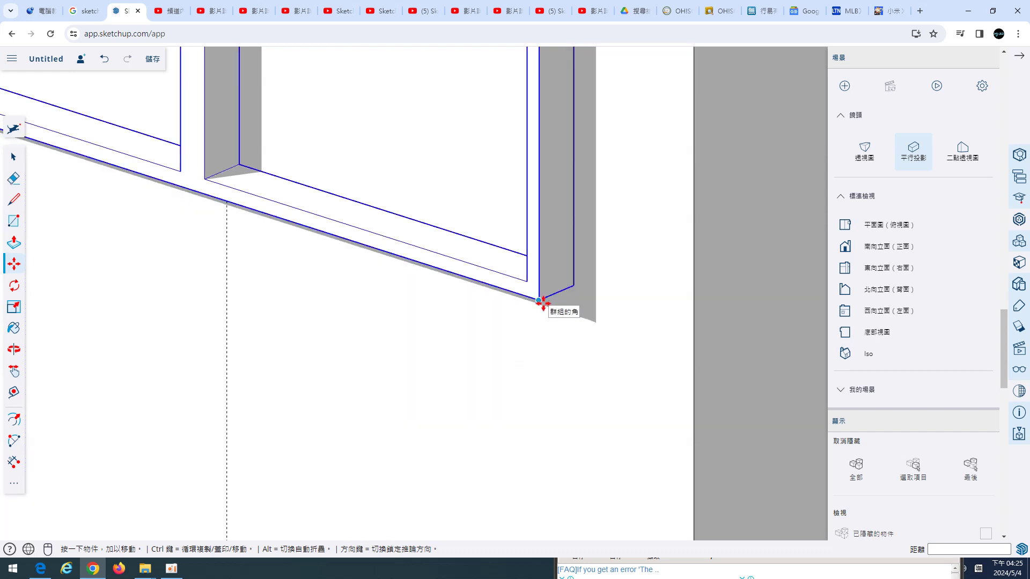
{"action": "left_click", "coordinate": [539, 301]}
{"action": "left_click", "coordinate": [578, 286]}
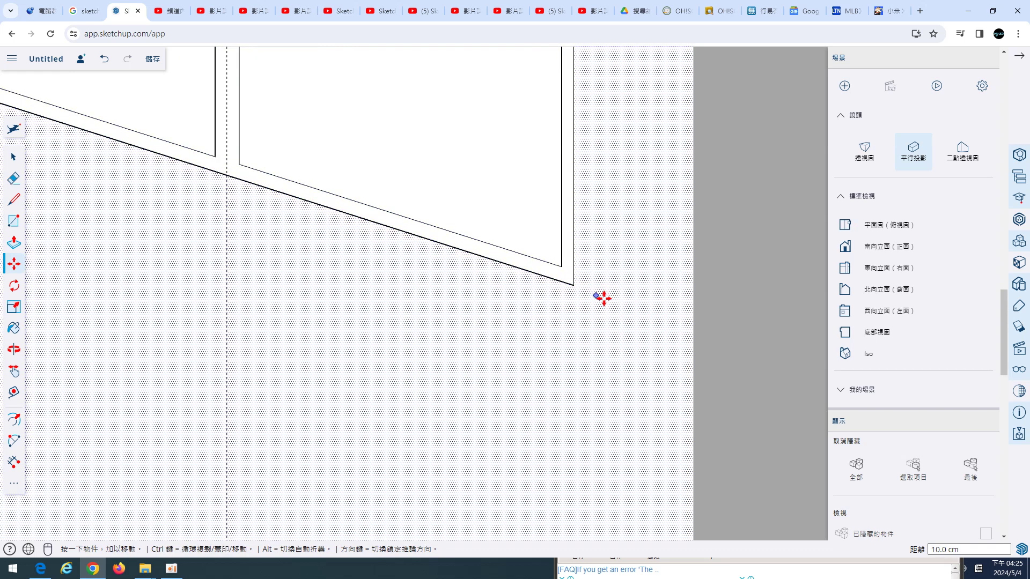
{"action": "scroll", "coordinate": [603, 295], "scroll_direction": "down", "scroll_amount": 5}
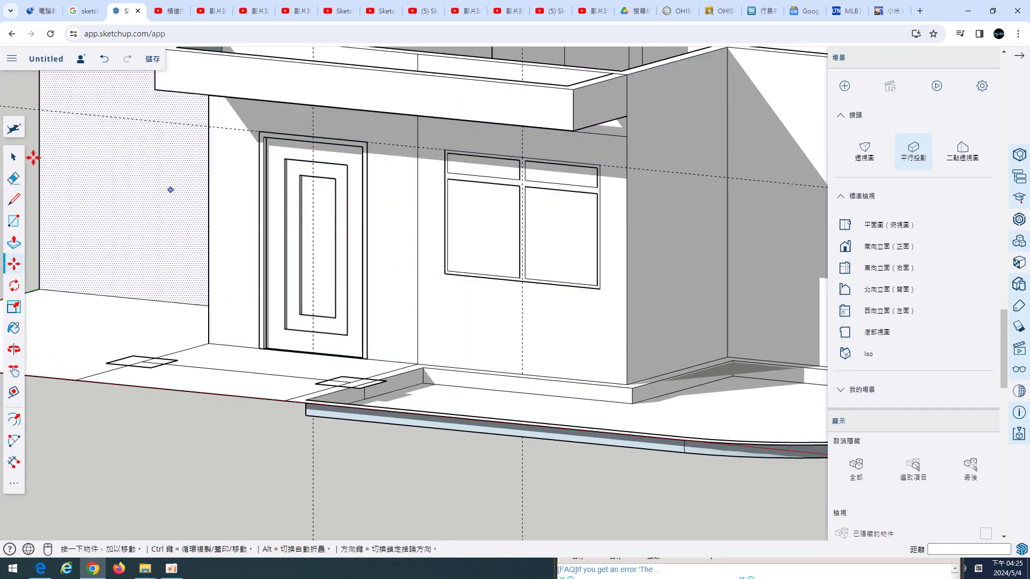
{"action": "left_click", "coordinate": [14, 157]}
Step: Draw a 172.5 × 120 cm rectangle corner to corner over the window and select its face
{"action": "left_click", "coordinate": [14, 226]}
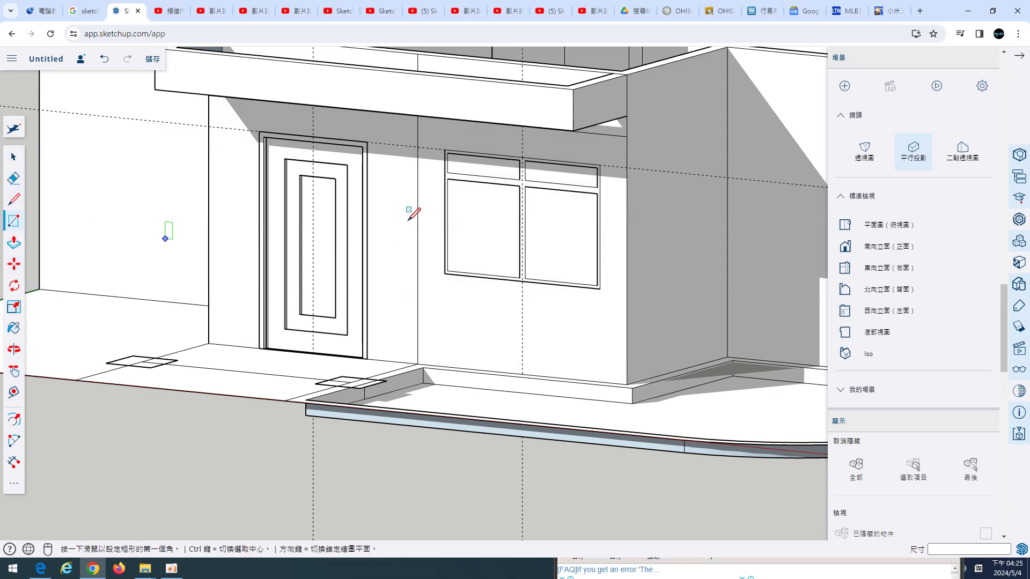
{"action": "scroll", "coordinate": [445, 148], "scroll_direction": "up", "scroll_amount": 2}
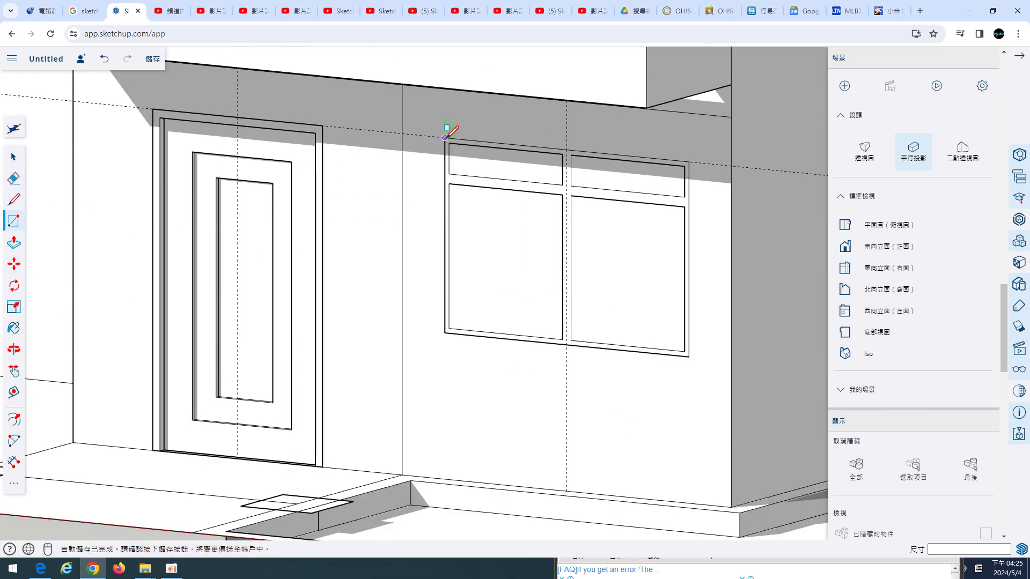
{"action": "left_click", "coordinate": [444, 138]}
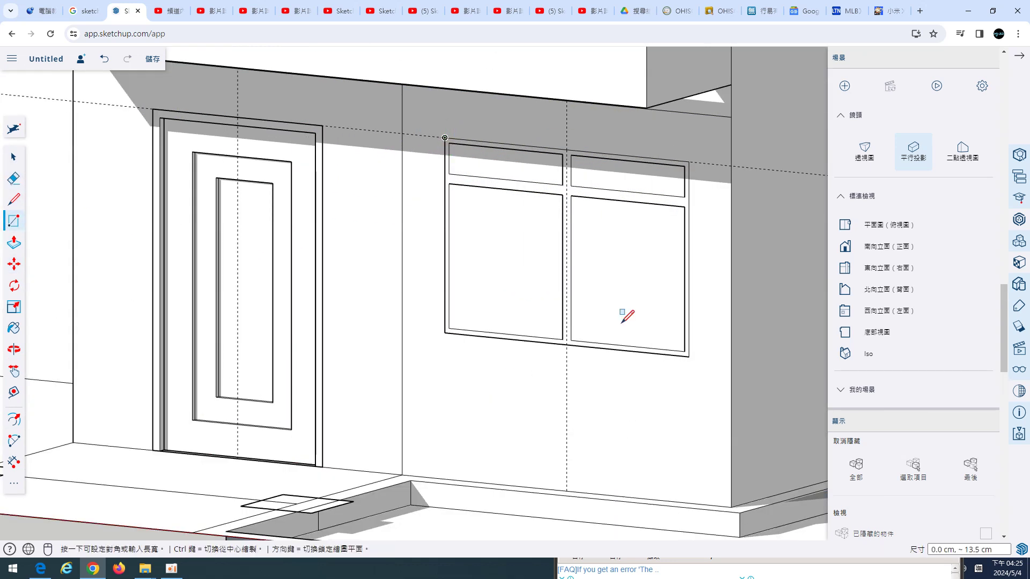
{"action": "left_click", "coordinate": [689, 356]}
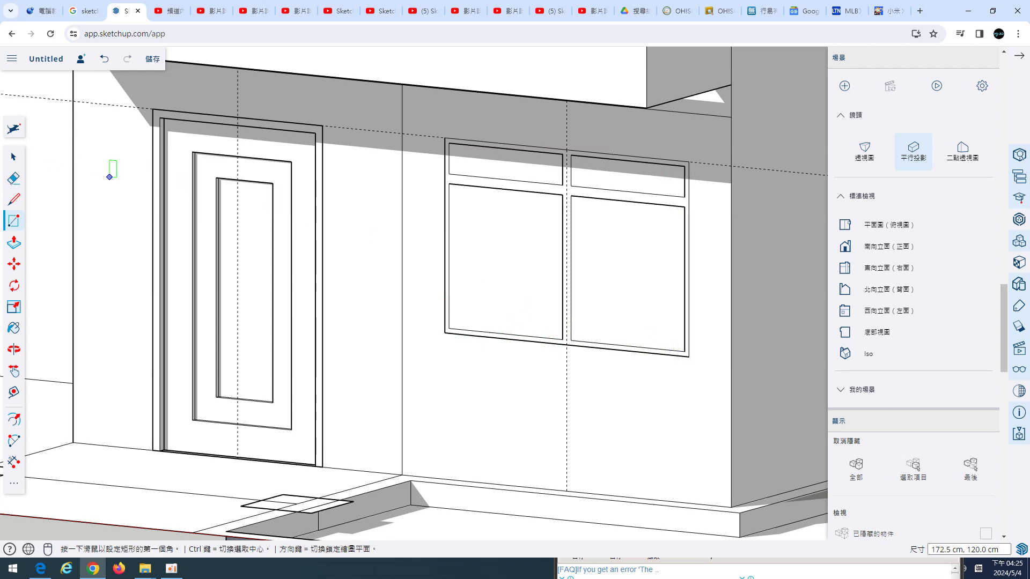
{"action": "left_click", "coordinate": [14, 156]}
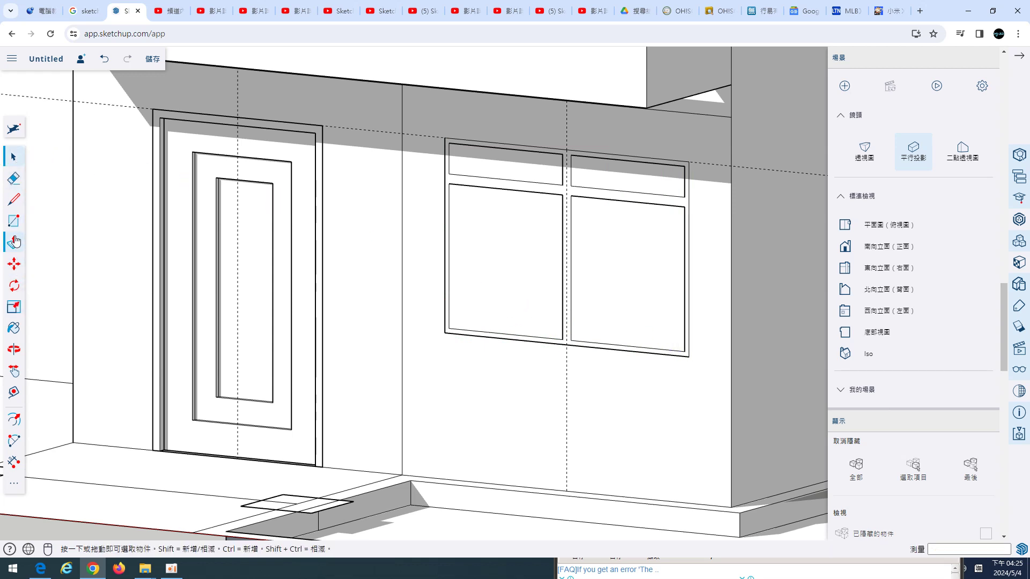
{"action": "left_click", "coordinate": [531, 295]}
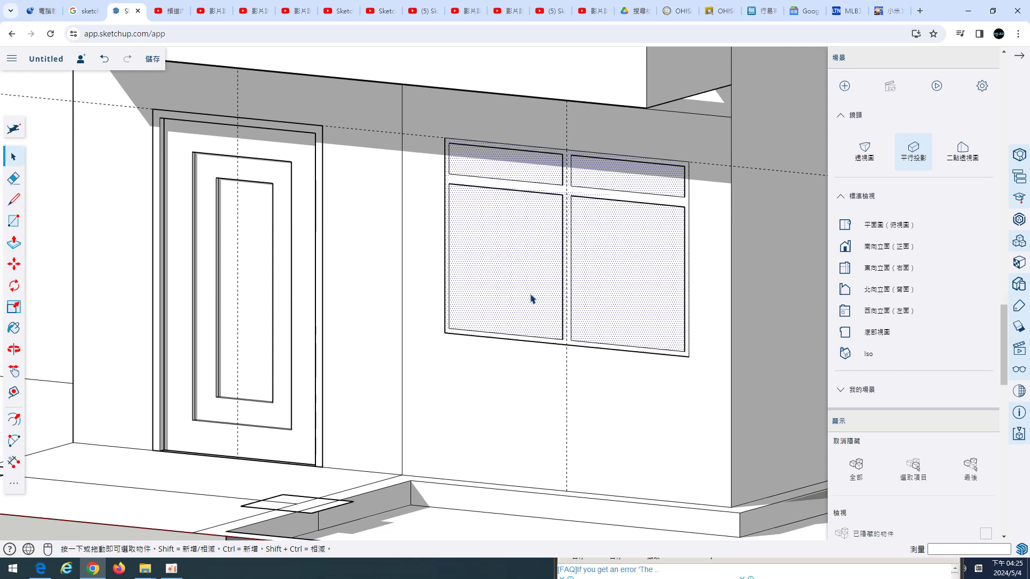
Step: Delete the face covering the window to reveal the four glass panes
{"action": "key", "text": "Delete"}
{"action": "middle_click_drag", "start_coordinate": [570, 314], "coordinate": [610, 323]}
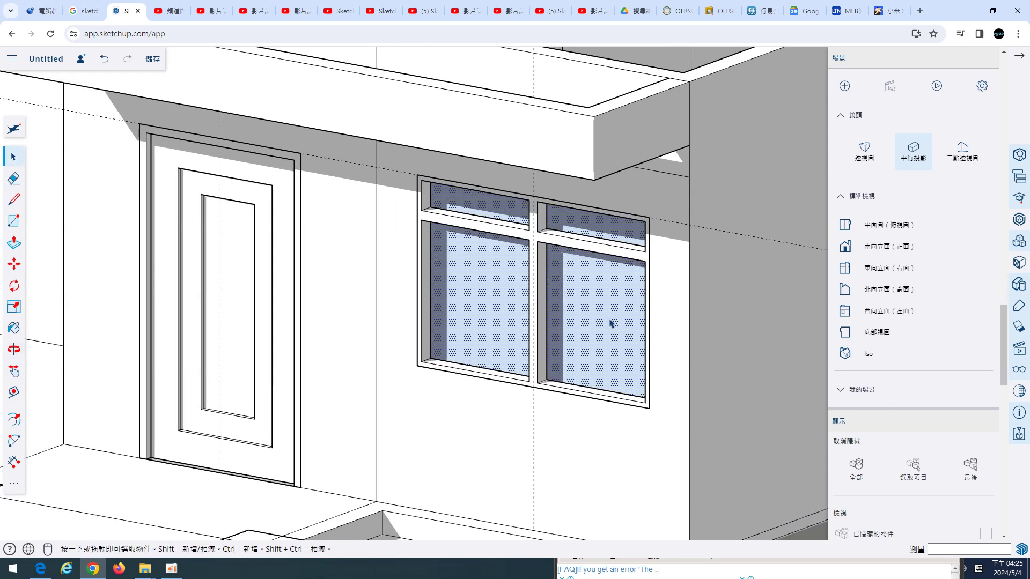
{"action": "scroll", "coordinate": [609, 324], "scroll_direction": "down", "scroll_amount": 2}
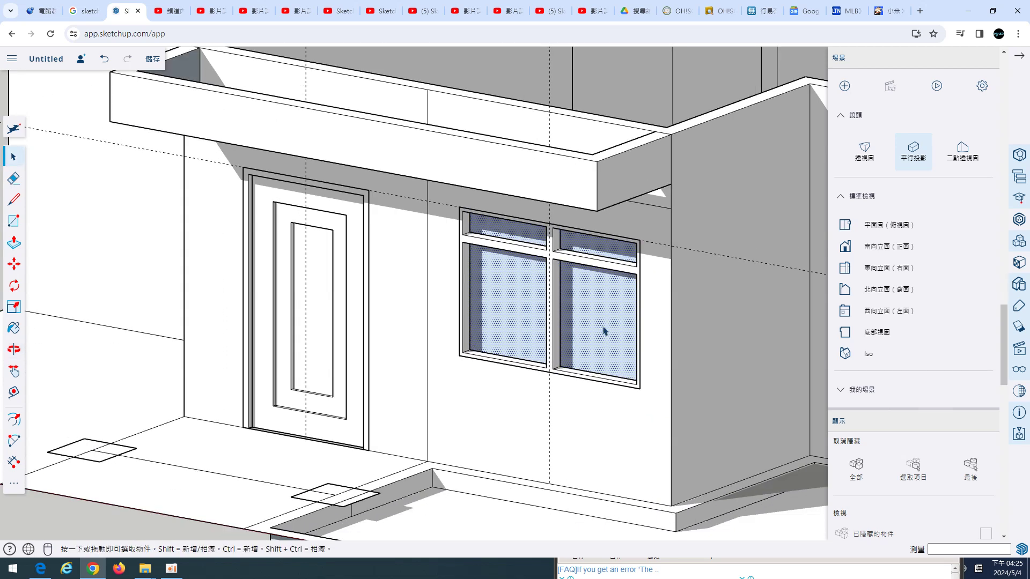
{"action": "scroll", "coordinate": [605, 331], "scroll_direction": "down", "scroll_amount": 3}
{"action": "middle_click_drag", "start_coordinate": [545, 327], "coordinate": [451, 441]}
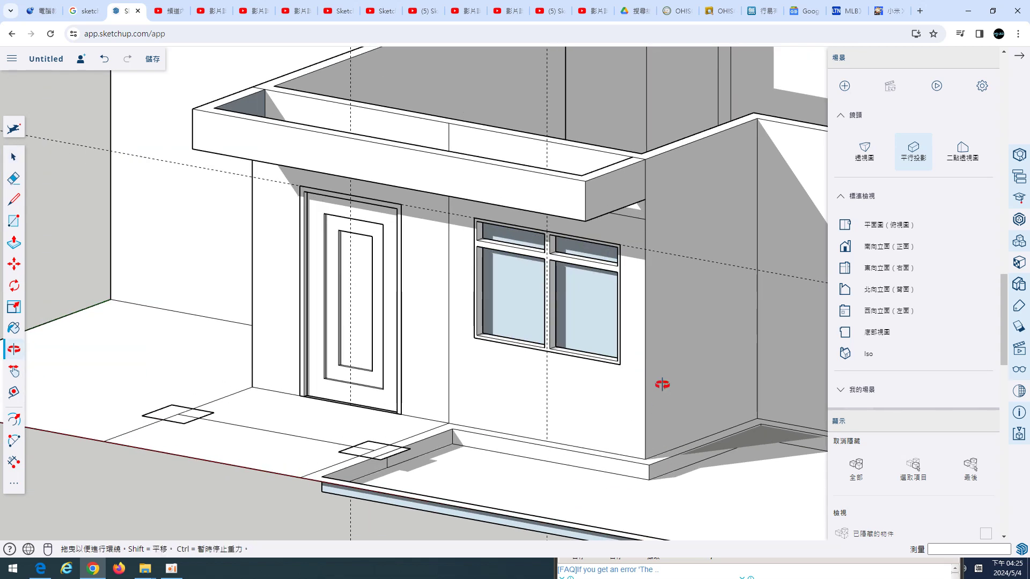
Step: Zoom out and orbit to frame the whole house front for review
{"action": "middle_click_drag", "start_coordinate": [667, 387], "coordinate": [655, 356]}
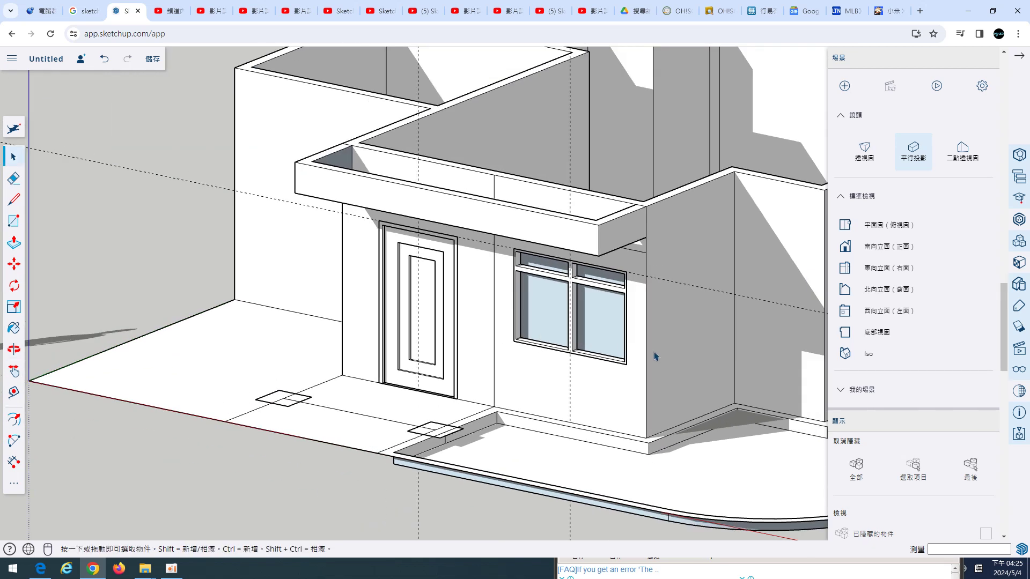
{"action": "scroll", "coordinate": [655, 356], "scroll_direction": "down", "scroll_amount": 2}
{"action": "scroll", "coordinate": [651, 345], "scroll_direction": "down", "scroll_amount": 3}
{"action": "scroll", "coordinate": [593, 345], "scroll_direction": "down", "scroll_amount": 2}
{"action": "middle_click_drag", "start_coordinate": [590, 340], "coordinate": [493, 338]}
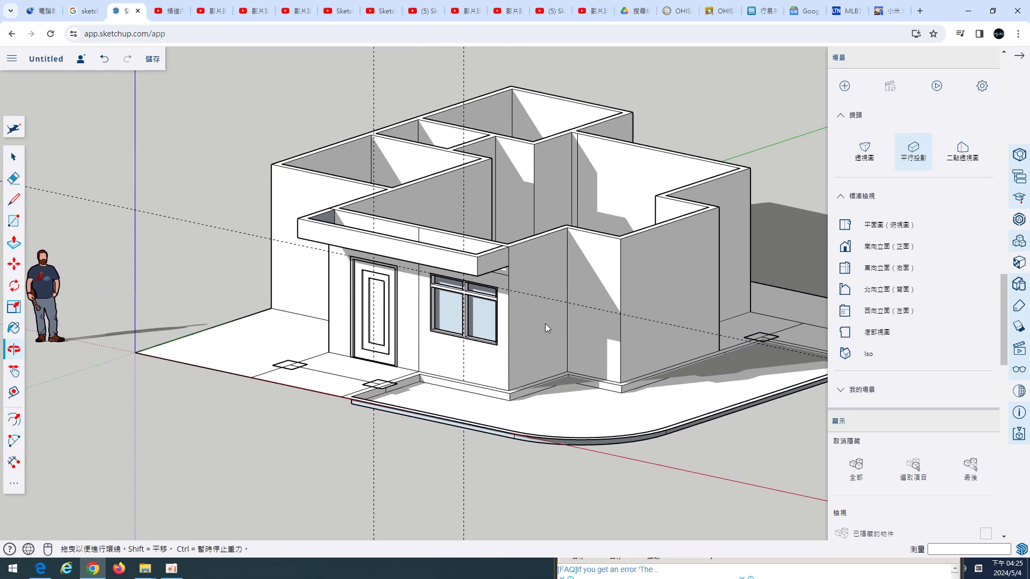
{"action": "scroll", "coordinate": [554, 322], "scroll_direction": "up", "scroll_amount": 2}
{"action": "scroll", "coordinate": [510, 313], "scroll_direction": "up", "scroll_amount": 2}
{"action": "scroll", "coordinate": [512, 308], "scroll_direction": "up", "scroll_amount": 2}
{"action": "key", "text": "space"}
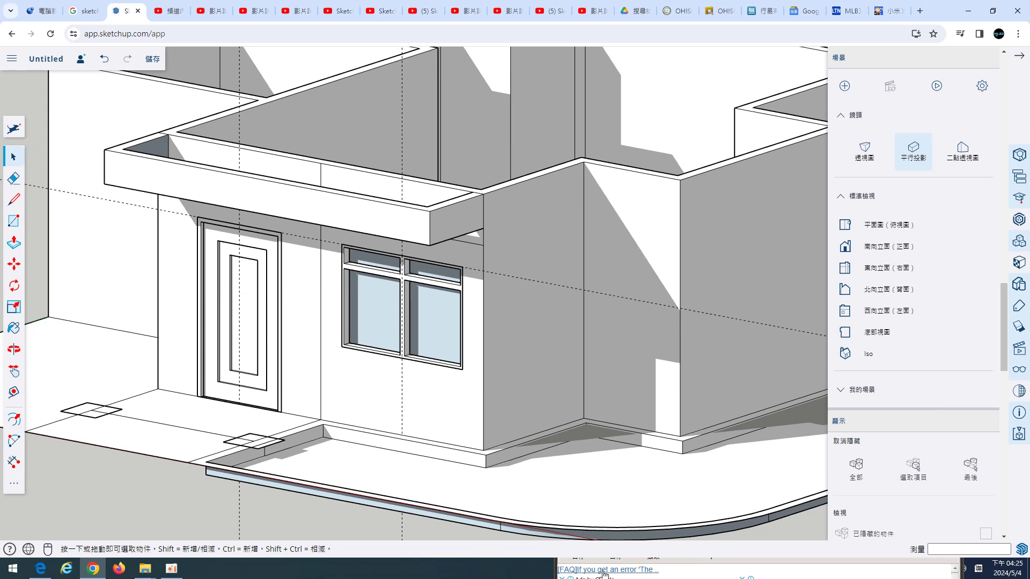
{"action": "left_click", "coordinate": [675, 575]}
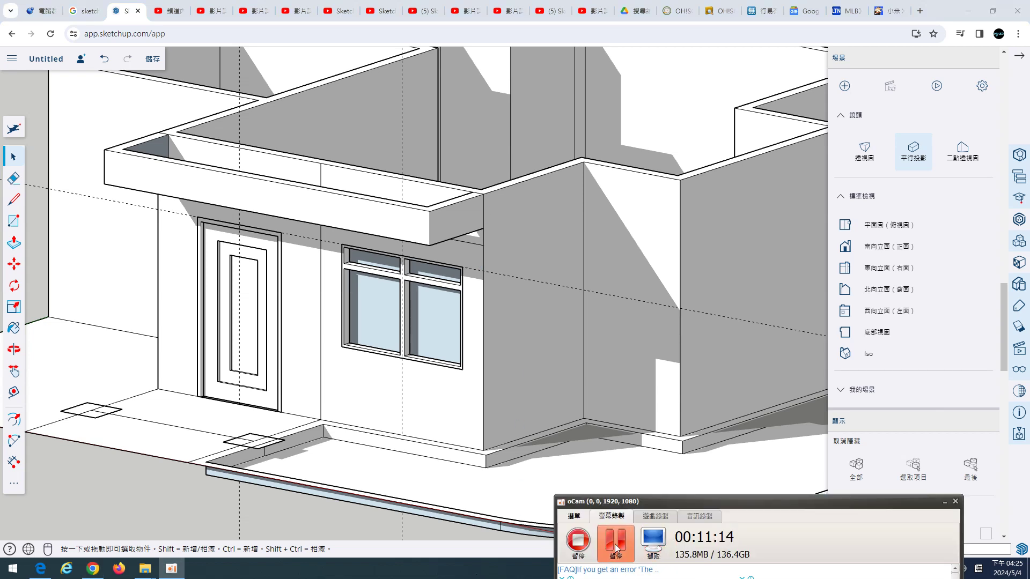